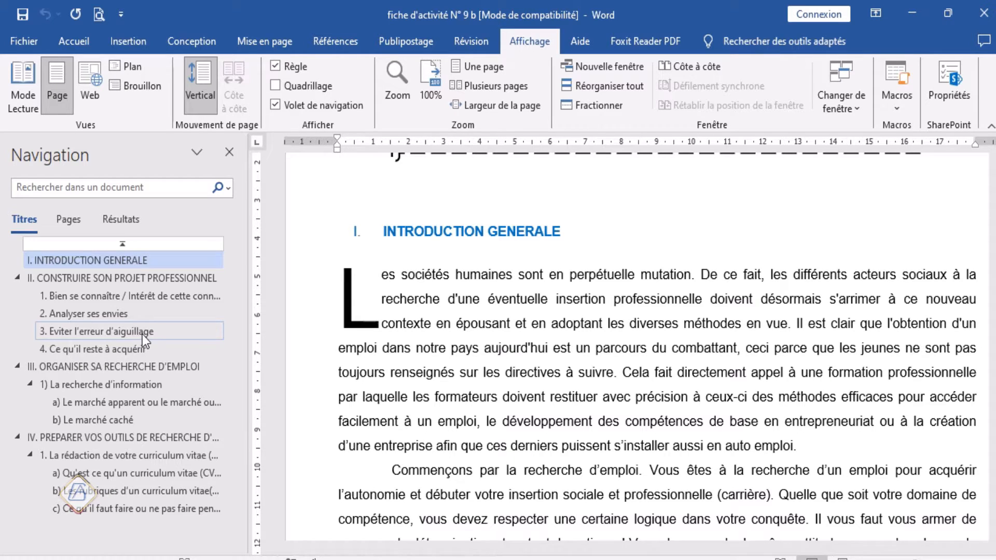
Step: Review the document's heading hierarchy and text, going to the heading "4. Ce qu'il reste à acquérir"
{"action": "scroll", "coordinate": [357, 359], "scroll_direction": "down", "scroll_amount": 2}
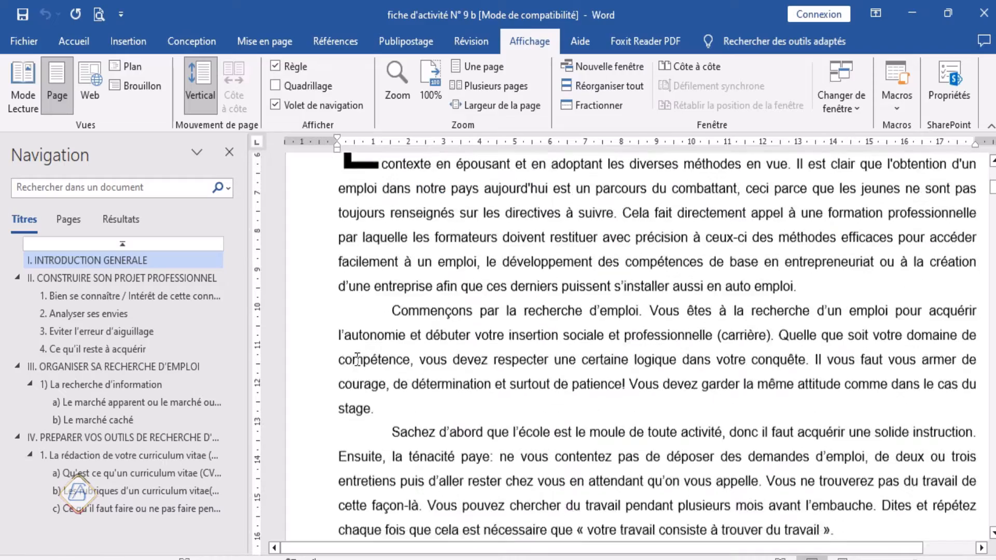
{"action": "scroll", "coordinate": [357, 359], "scroll_direction": "down", "scroll_amount": 8}
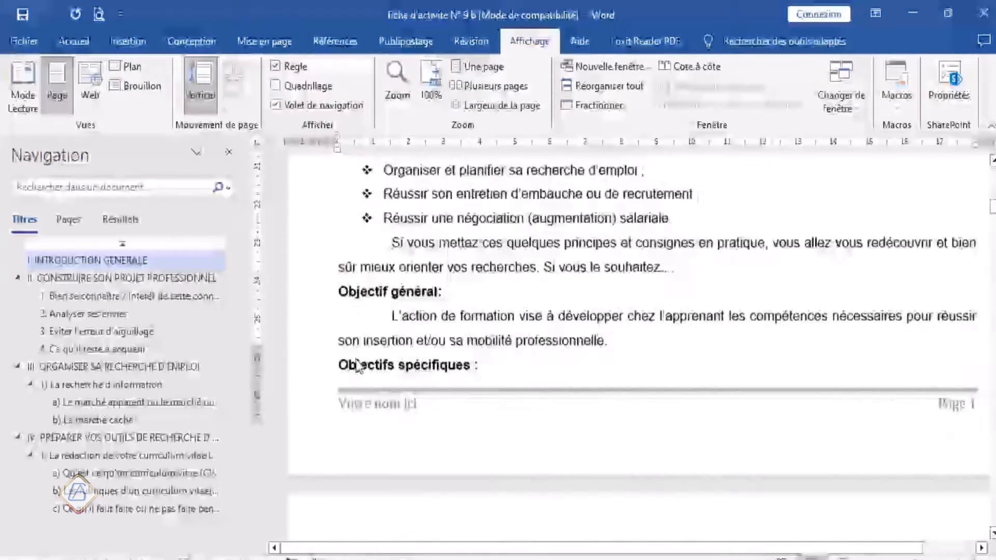
{"action": "scroll", "coordinate": [356, 360], "scroll_direction": "down", "scroll_amount": 6}
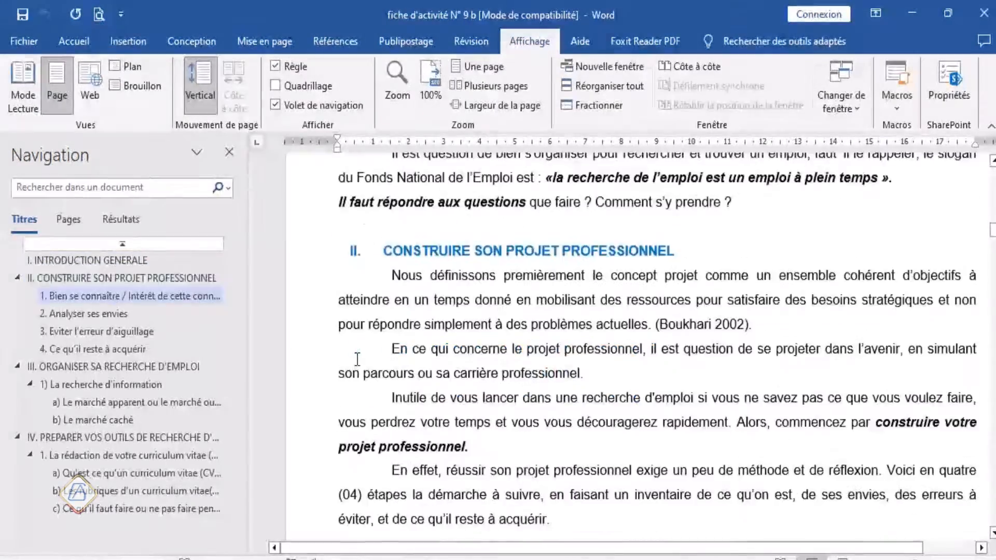
{"action": "scroll", "coordinate": [358, 359], "scroll_direction": "down", "scroll_amount": 1}
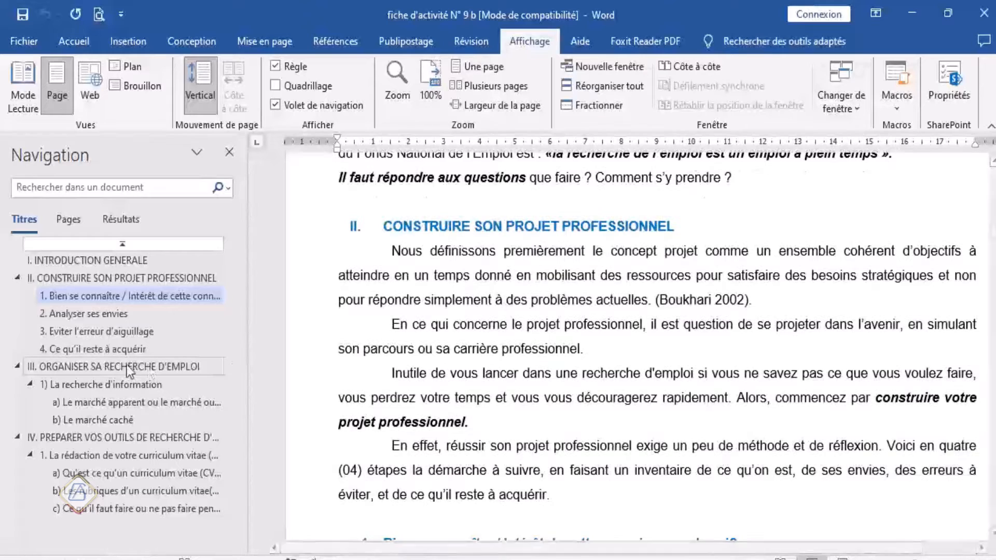
{"action": "left_click", "coordinate": [63, 350]}
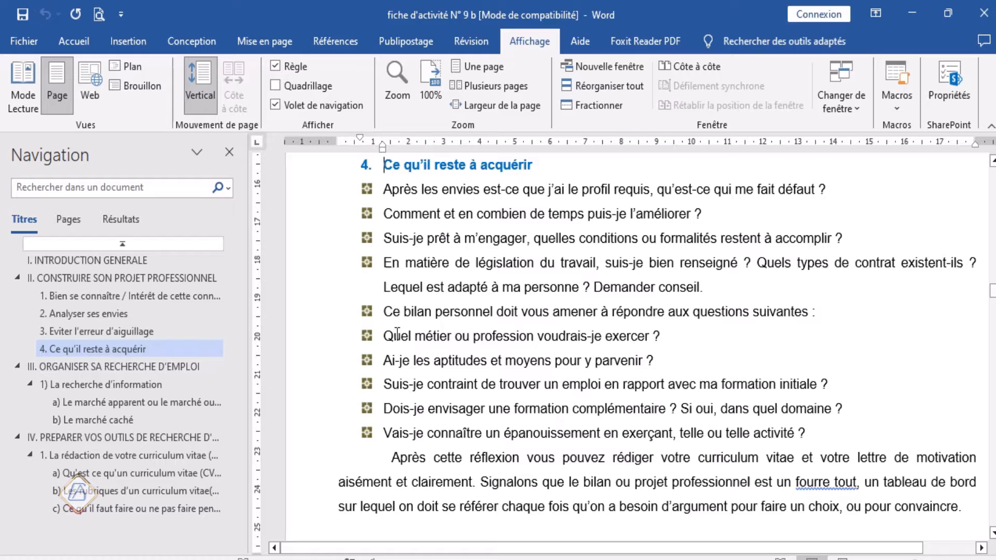
{"action": "scroll", "coordinate": [398, 334], "scroll_direction": "up", "scroll_amount": 8}
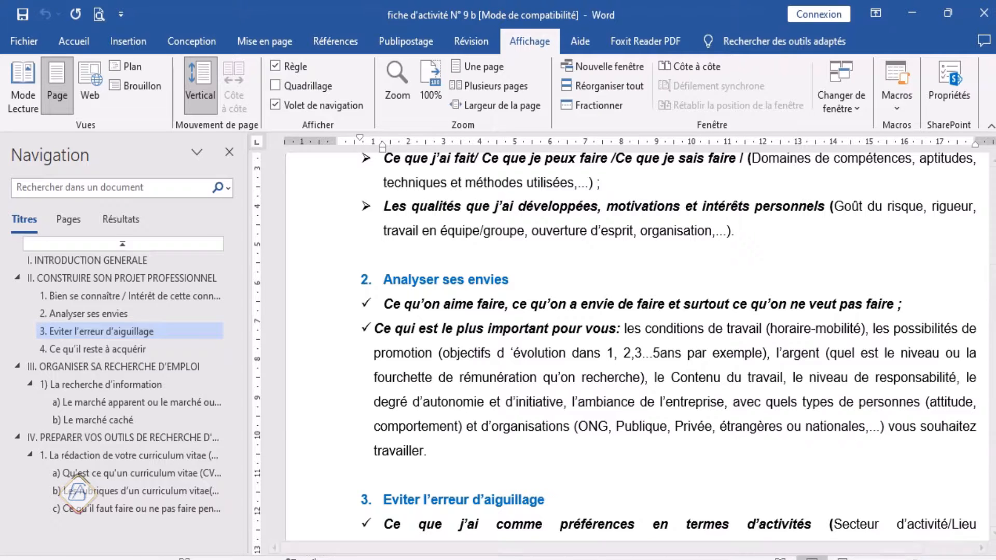
Step: Switch to the document "test pour hiérarchiésation des titres word" and look over its titles, from INTRODUCTION GENERALE to CONSTRUIRE SON PROJET PROFESSIONNEL
{"action": "left_click", "coordinate": [521, 559]}
{"action": "left_click", "coordinate": [462, 528]}
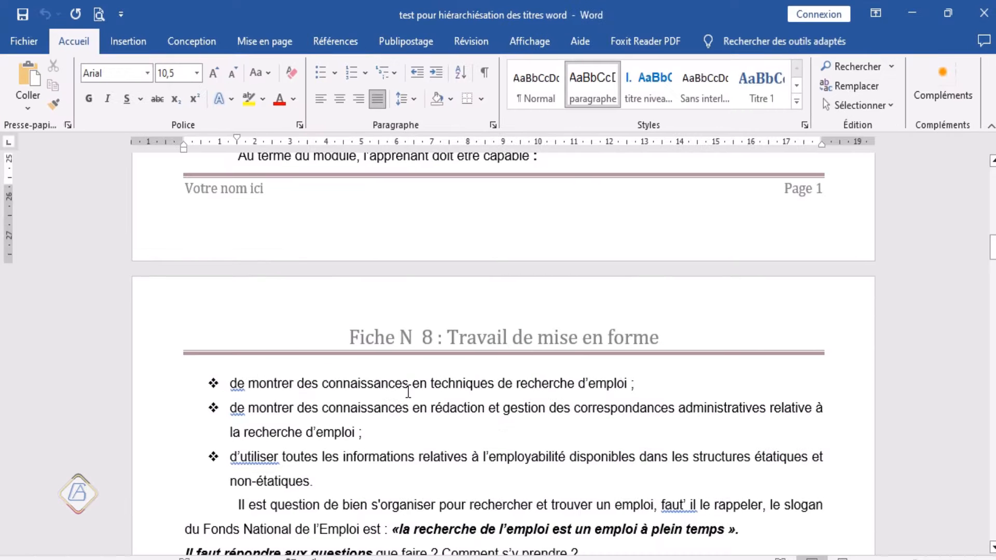
{"action": "scroll", "coordinate": [439, 409], "scroll_direction": "down", "scroll_amount": 3}
{"action": "scroll", "coordinate": [527, 396], "scroll_direction": "up", "scroll_amount": 8}
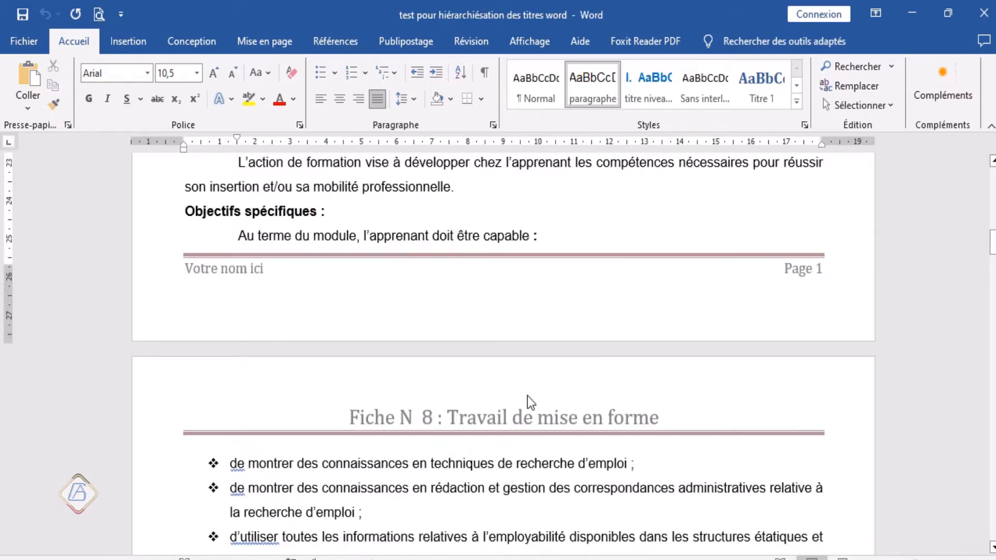
{"action": "scroll", "coordinate": [528, 397], "scroll_direction": "up", "scroll_amount": 10}
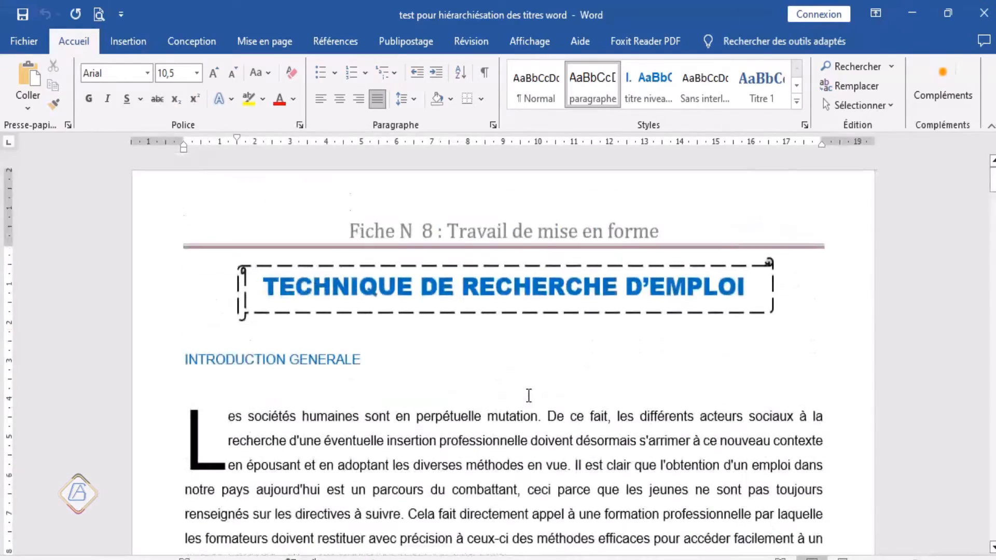
{"action": "scroll", "coordinate": [528, 396], "scroll_direction": "down", "scroll_amount": 20}
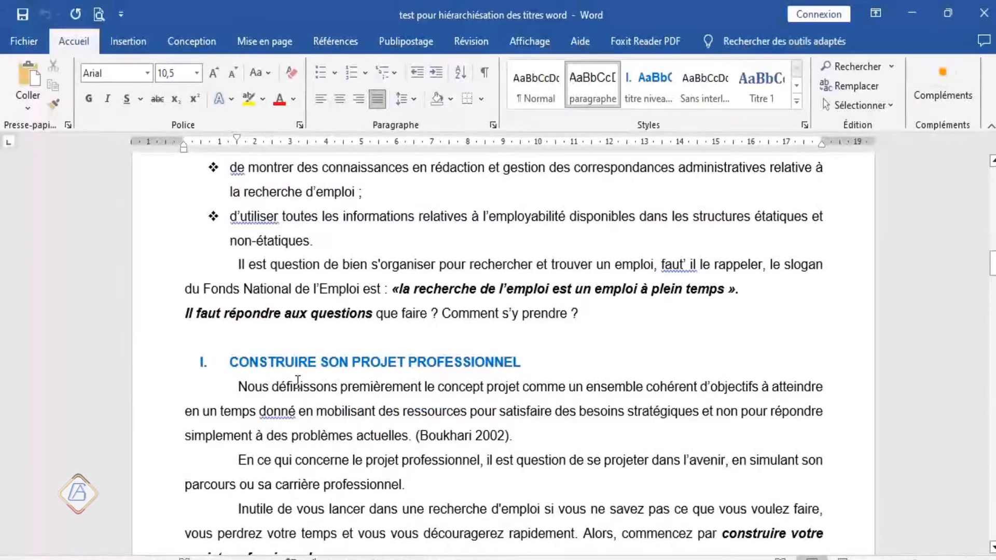
{"action": "scroll", "coordinate": [305, 392], "scroll_direction": "down", "scroll_amount": 3}
{"action": "scroll", "coordinate": [305, 390], "scroll_direction": "up", "scroll_amount": 20}
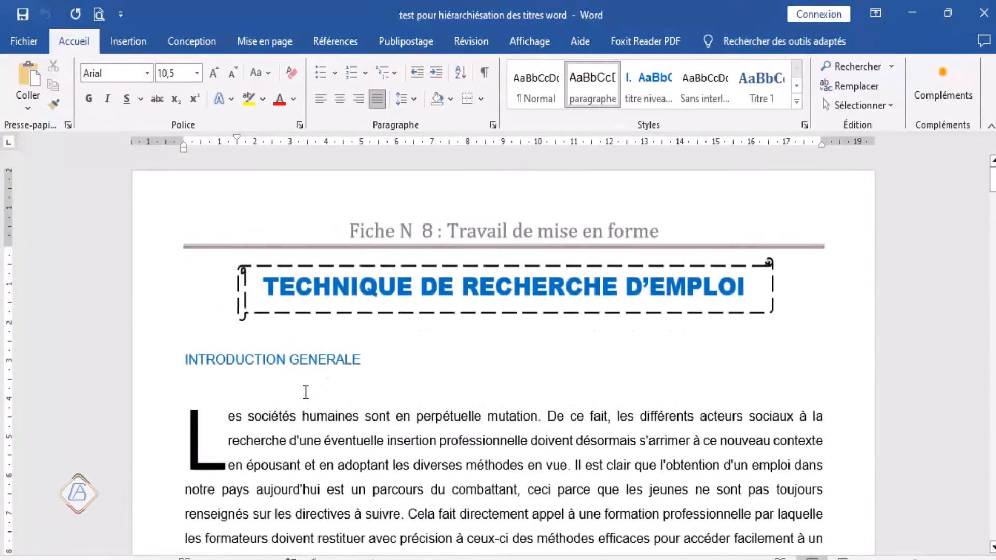
{"action": "scroll", "coordinate": [303, 392], "scroll_direction": "down", "scroll_amount": 3}
{"action": "scroll", "coordinate": [302, 393], "scroll_direction": "up", "scroll_amount": 3}
Step: Check which table-of-contents levels can be assigned to the INTRODUCTION GENERALE title, without choosing one
{"action": "left_click", "coordinate": [192, 360]}
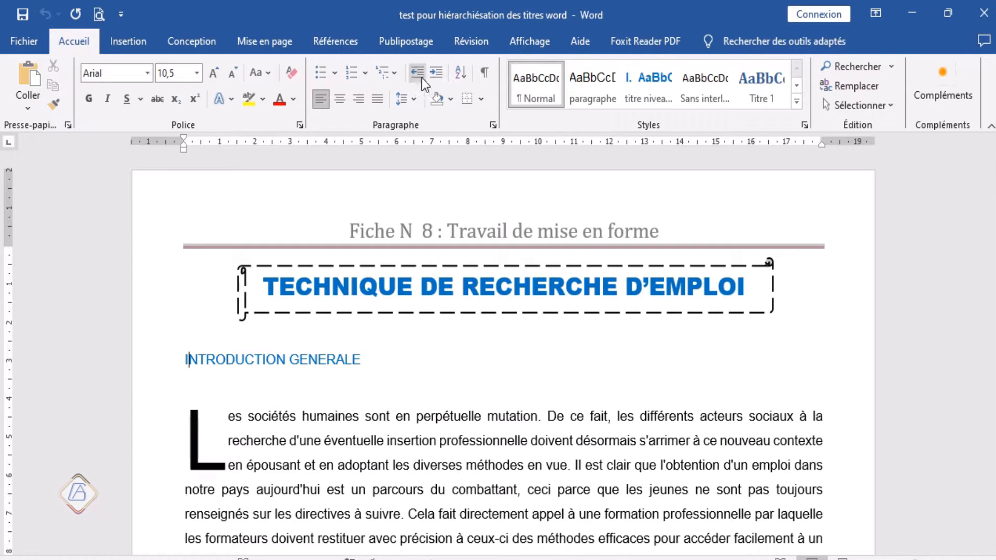
{"action": "left_click", "coordinate": [340, 41]}
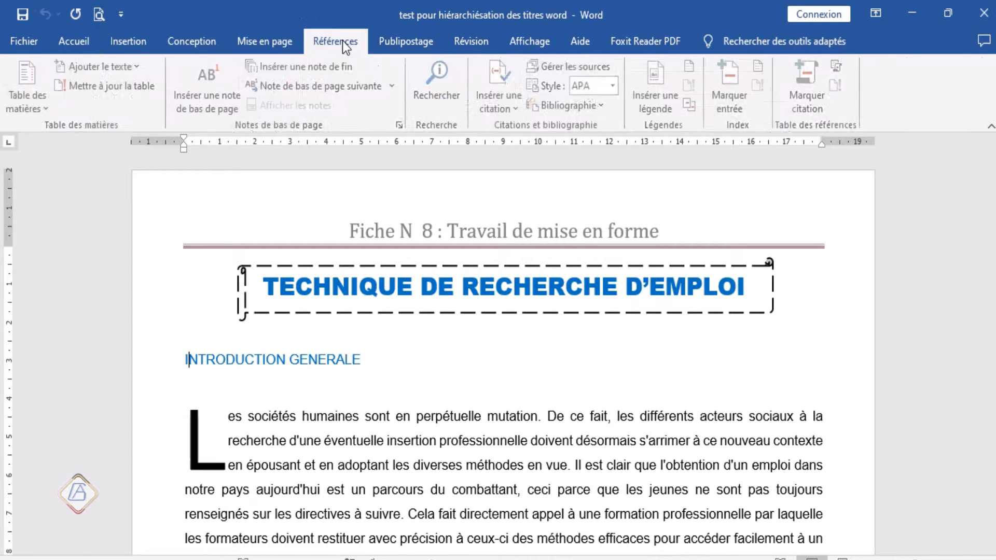
{"action": "left_click", "coordinate": [140, 66]}
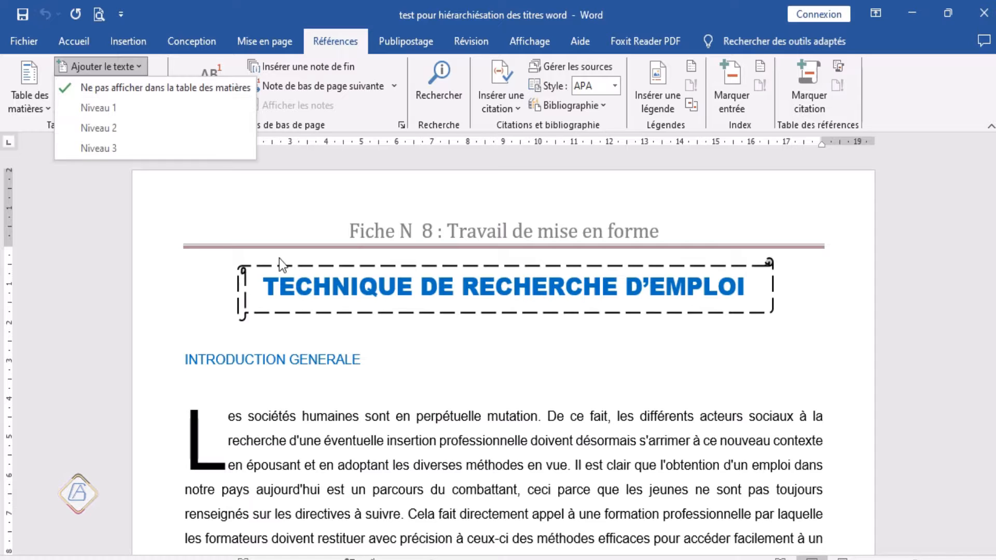
{"action": "left_click", "coordinate": [291, 358]}
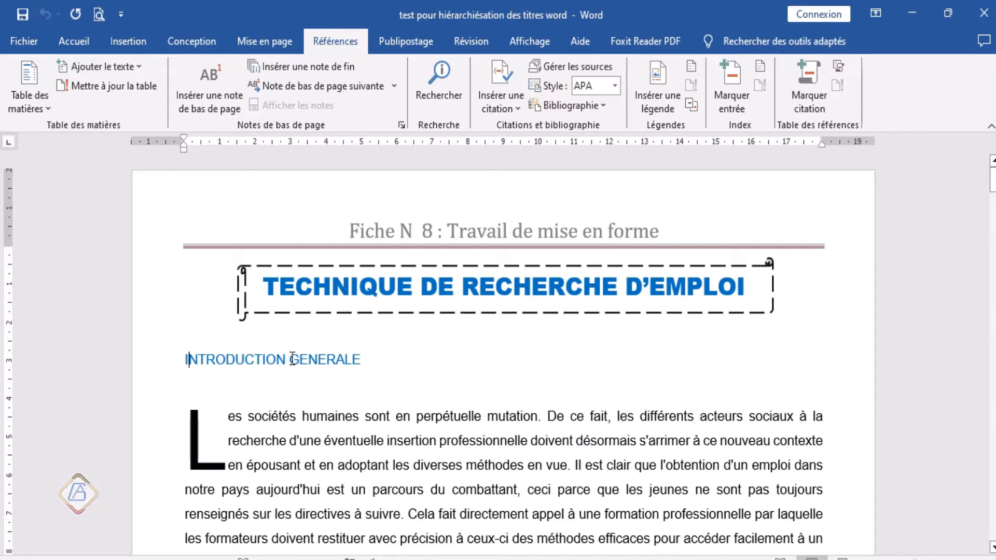
{"action": "scroll", "coordinate": [292, 358], "scroll_direction": "down", "scroll_amount": 3}
{"action": "scroll", "coordinate": [292, 358], "scroll_direction": "up", "scroll_amount": 3}
{"action": "scroll", "coordinate": [283, 362], "scroll_direction": "down", "scroll_amount": 3}
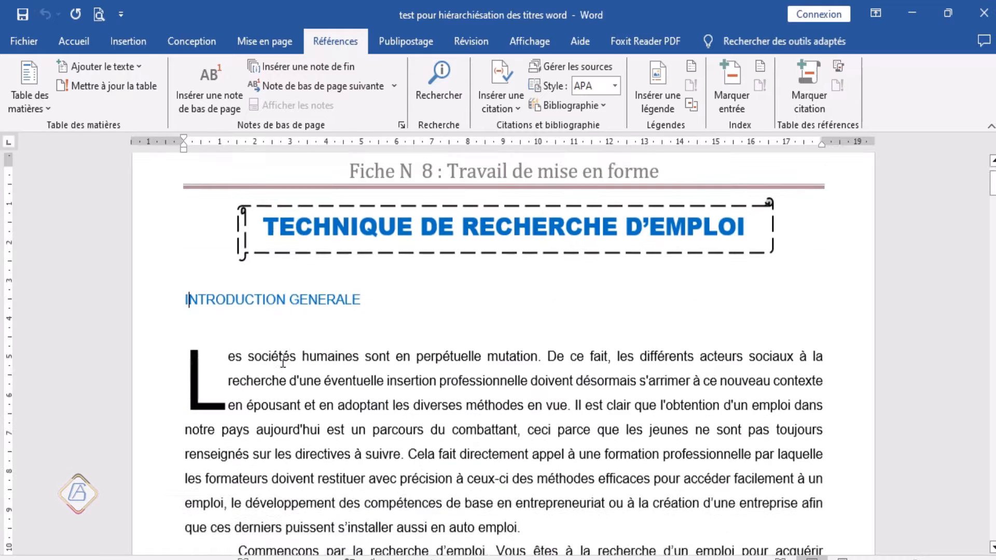
{"action": "scroll", "coordinate": [286, 358], "scroll_direction": "down", "scroll_amount": 4}
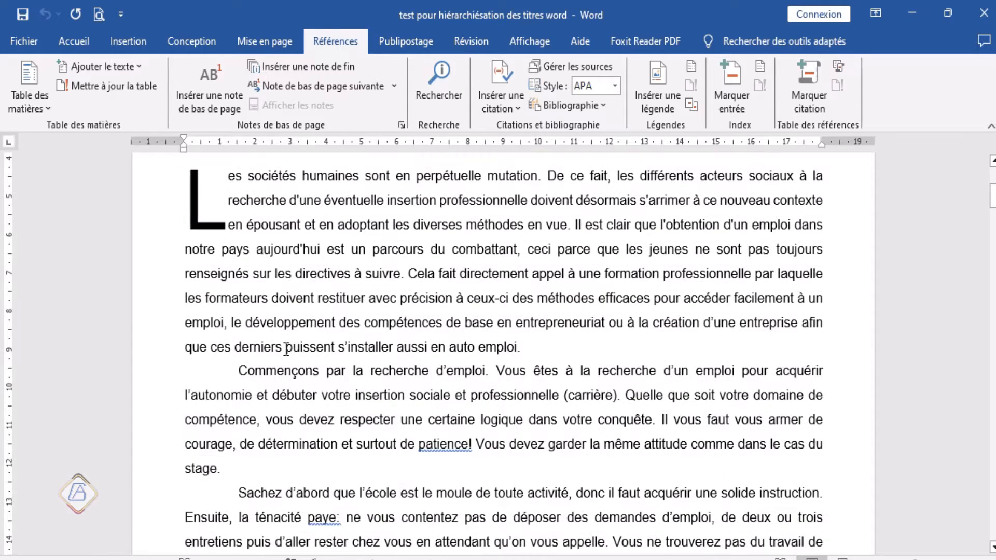
{"action": "scroll", "coordinate": [285, 349], "scroll_direction": "up", "scroll_amount": 4}
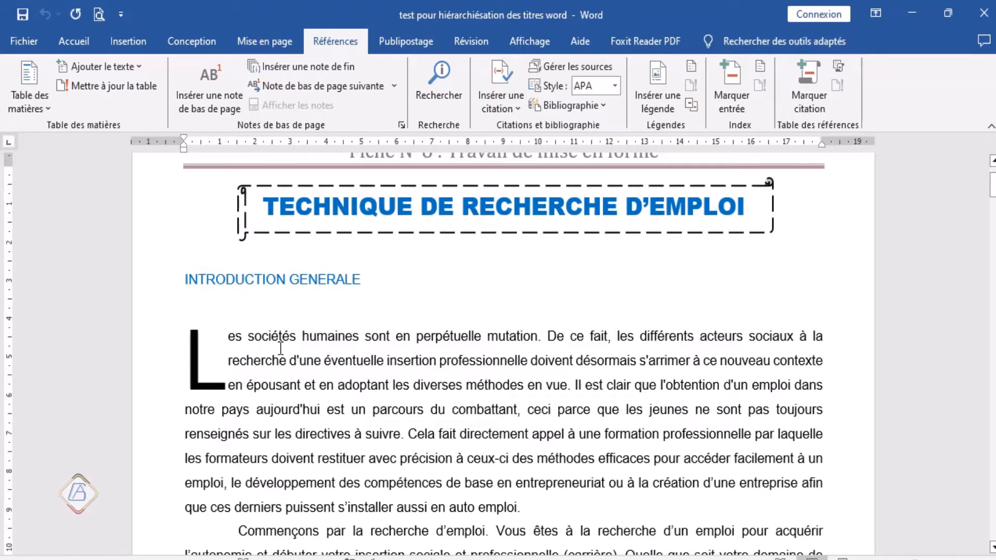
{"action": "scroll", "coordinate": [280, 349], "scroll_direction": "down", "scroll_amount": 1}
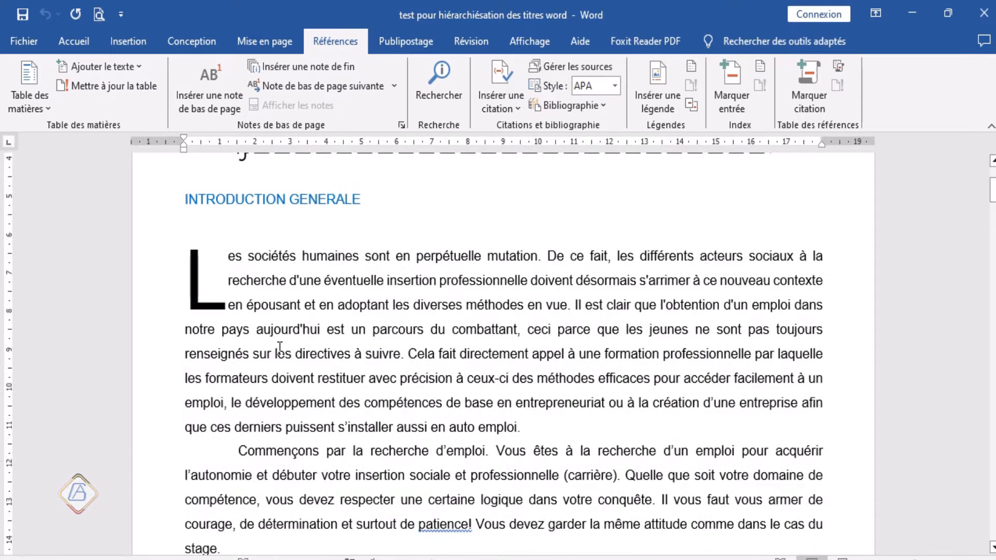
{"action": "scroll", "coordinate": [280, 349], "scroll_direction": "down", "scroll_amount": 2}
{"action": "scroll", "coordinate": [278, 349], "scroll_direction": "down", "scroll_amount": 5}
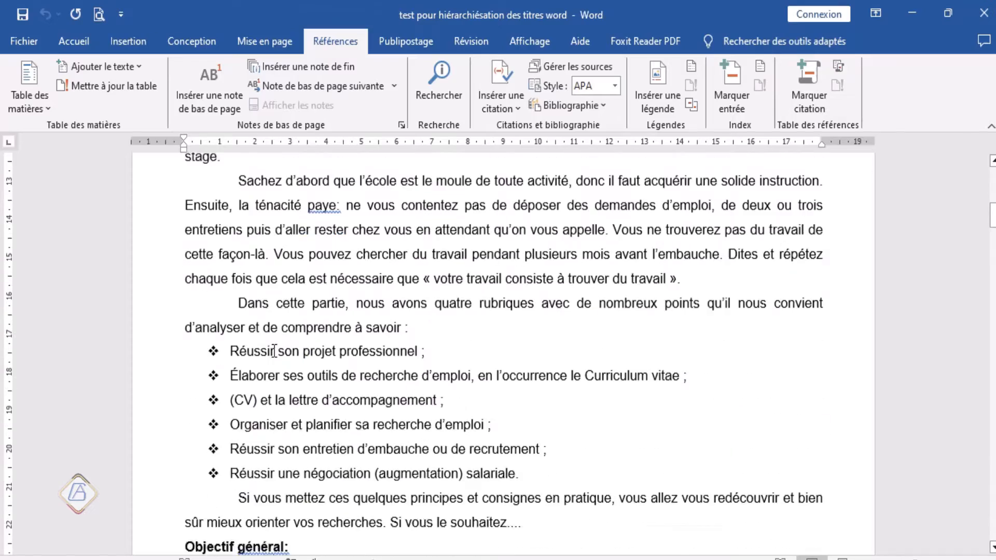
{"action": "scroll", "coordinate": [274, 350], "scroll_direction": "down", "scroll_amount": 4}
{"action": "scroll", "coordinate": [265, 350], "scroll_direction": "up", "scroll_amount": 9}
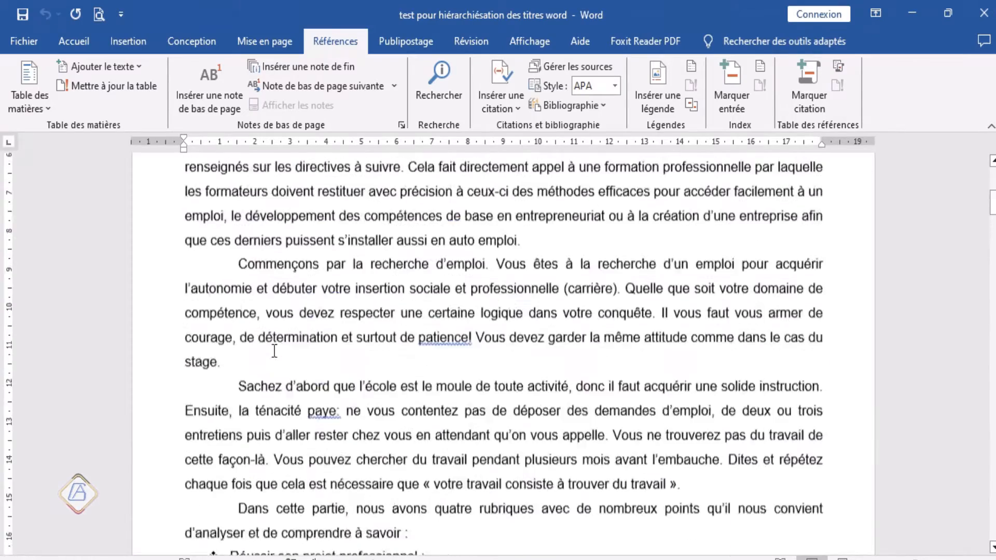
{"action": "scroll", "coordinate": [263, 349], "scroll_direction": "up", "scroll_amount": 5}
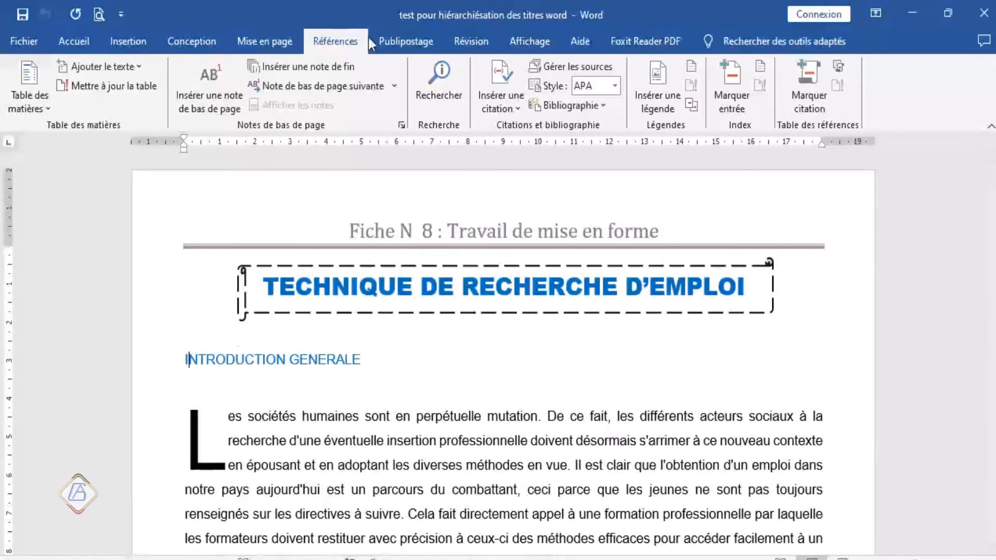
{"action": "scroll", "coordinate": [297, 440], "scroll_direction": "down", "scroll_amount": 6}
{"action": "scroll", "coordinate": [297, 440], "scroll_direction": "down", "scroll_amount": 8}
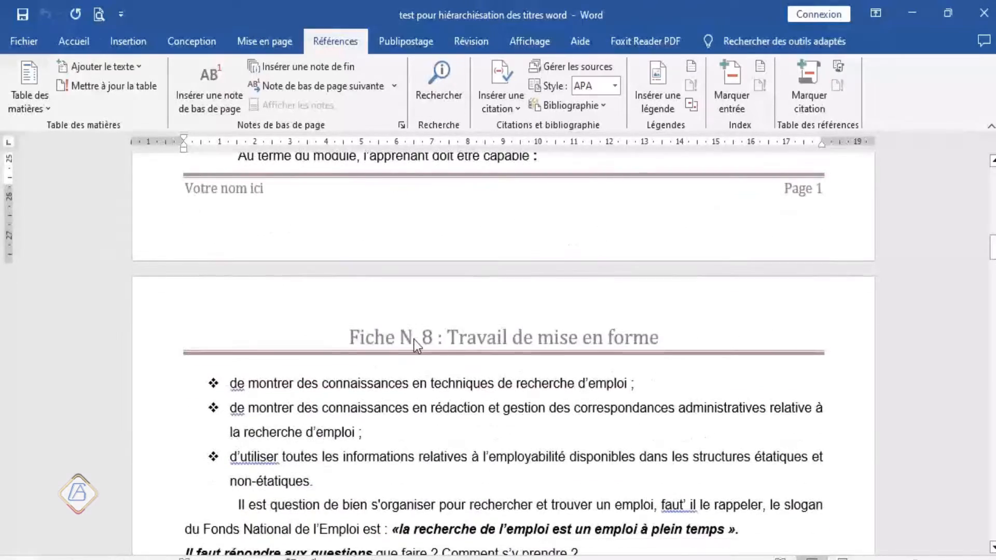
{"action": "scroll", "coordinate": [404, 374], "scroll_direction": "up", "scroll_amount": 10}
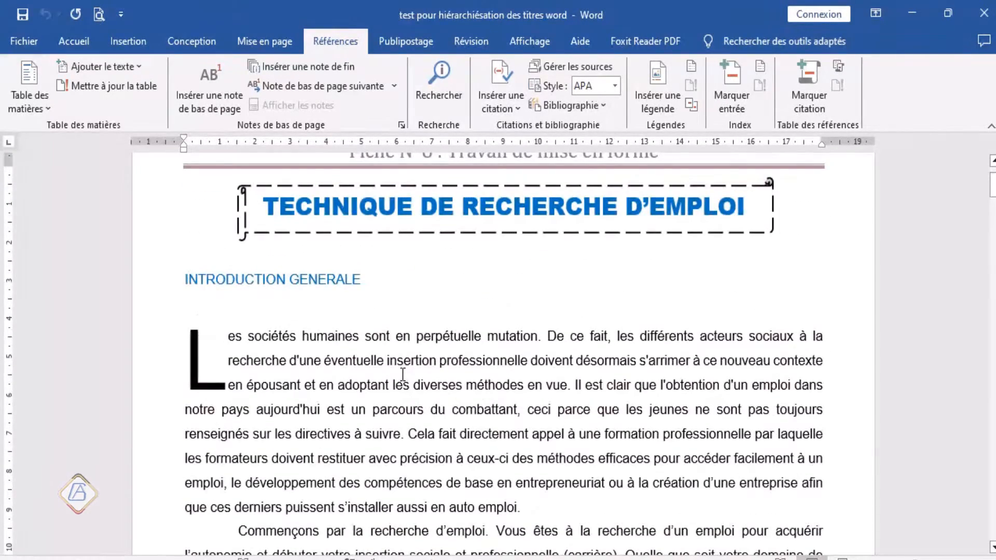
{"action": "scroll", "coordinate": [402, 374], "scroll_direction": "down", "scroll_amount": 3}
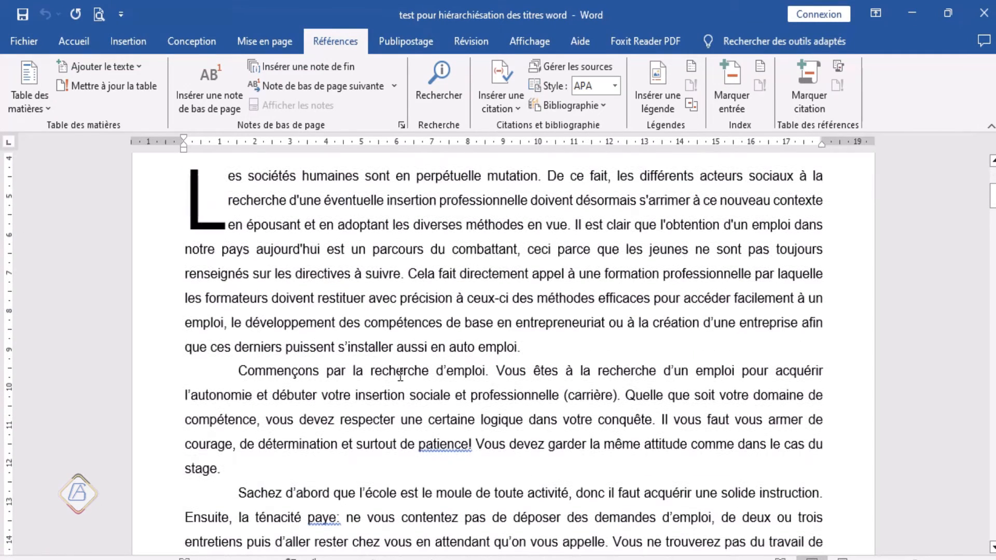
{"action": "scroll", "coordinate": [400, 375], "scroll_direction": "down", "scroll_amount": 5}
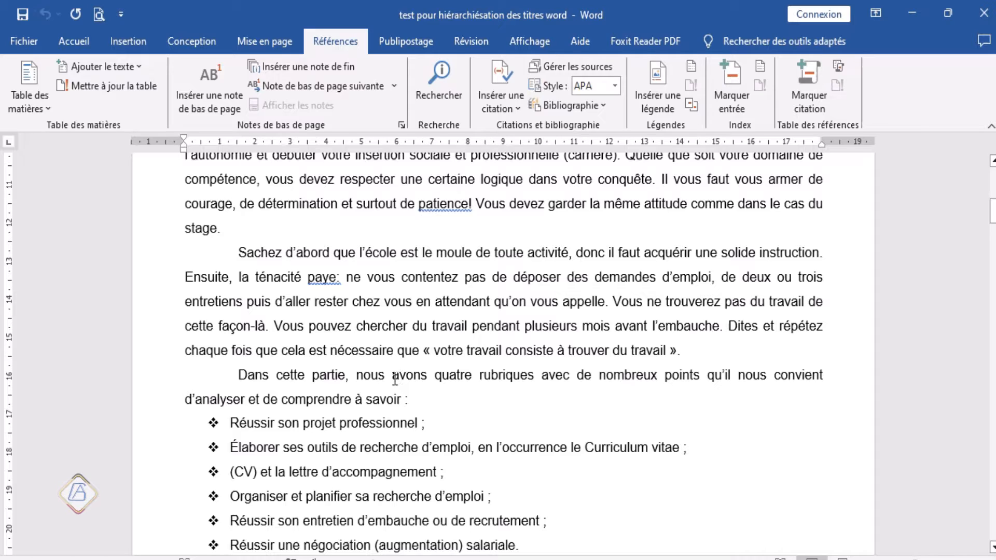
{"action": "scroll", "coordinate": [395, 379], "scroll_direction": "up", "scroll_amount": 5}
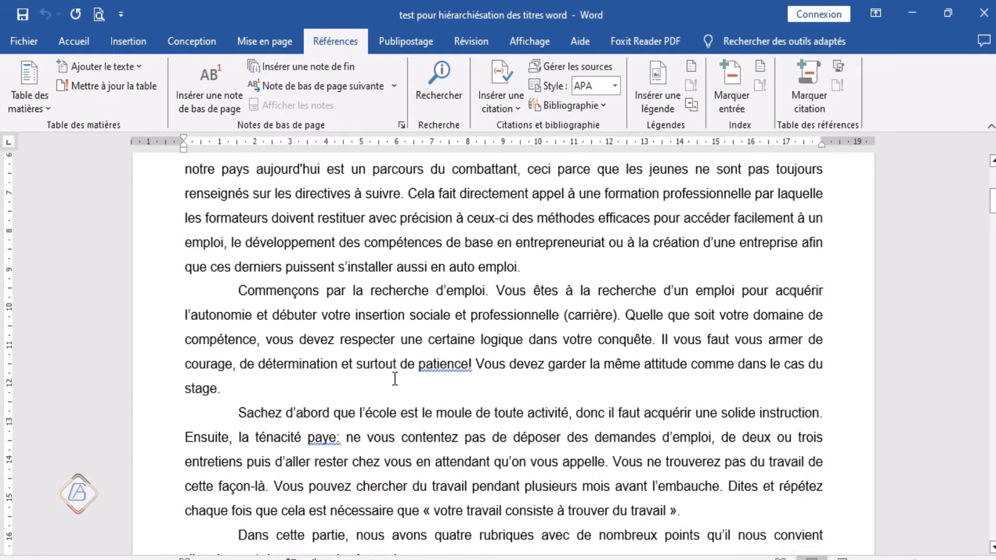
{"action": "scroll", "coordinate": [395, 379], "scroll_direction": "up", "scroll_amount": 7}
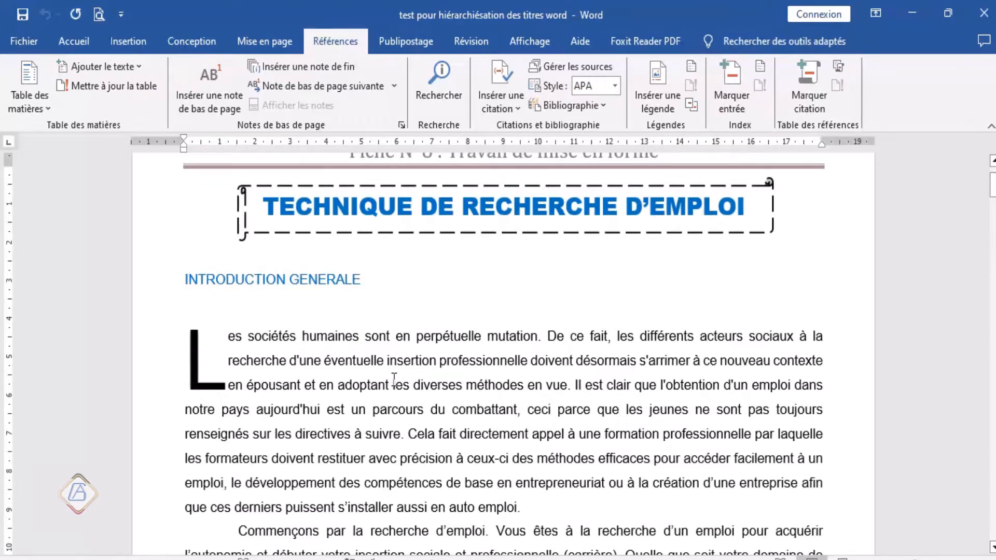
{"action": "scroll", "coordinate": [394, 379], "scroll_direction": "down", "scroll_amount": 12}
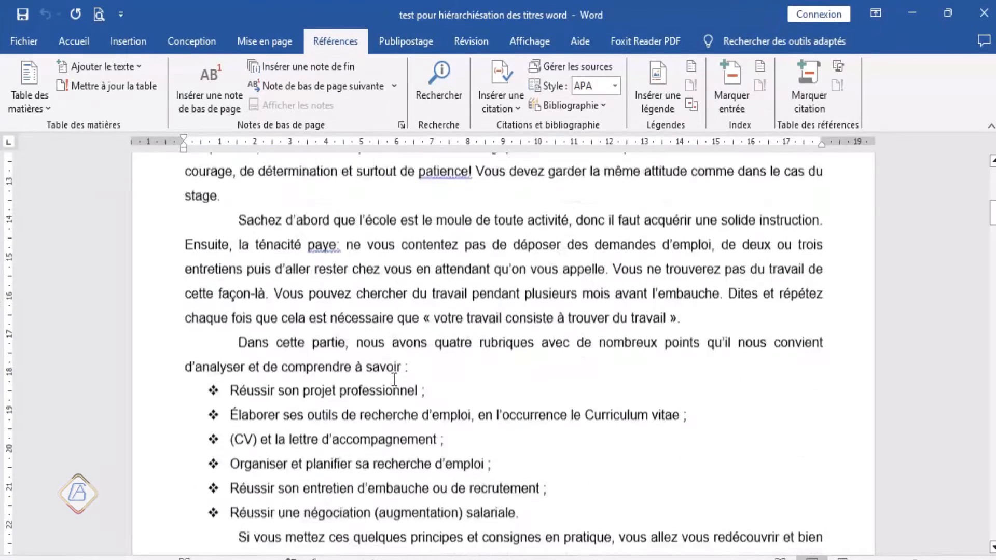
{"action": "scroll", "coordinate": [395, 379], "scroll_direction": "up", "scroll_amount": 12}
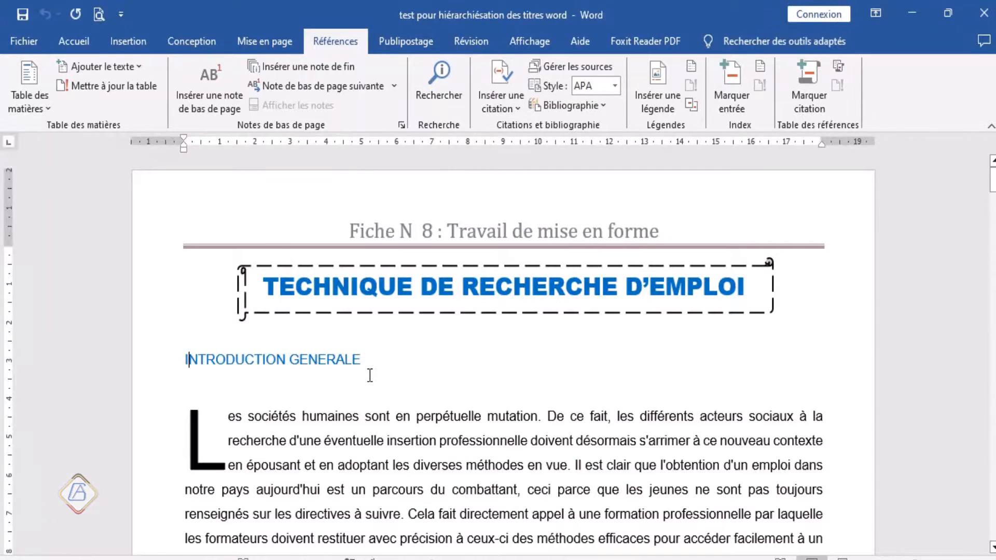
{"action": "scroll", "coordinate": [370, 375], "scroll_direction": "down", "scroll_amount": 1}
{"action": "scroll", "coordinate": [370, 375], "scroll_direction": "up", "scroll_amount": 1}
{"action": "scroll", "coordinate": [294, 425], "scroll_direction": "down", "scroll_amount": 2}
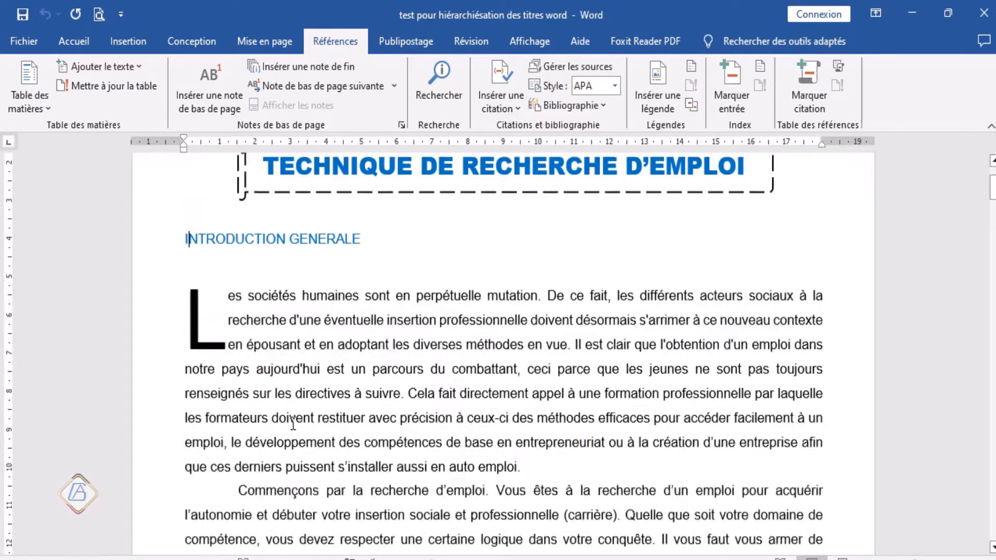
{"action": "scroll", "coordinate": [293, 424], "scroll_direction": "down", "scroll_amount": 1}
{"action": "scroll", "coordinate": [294, 424], "scroll_direction": "up", "scroll_amount": 4}
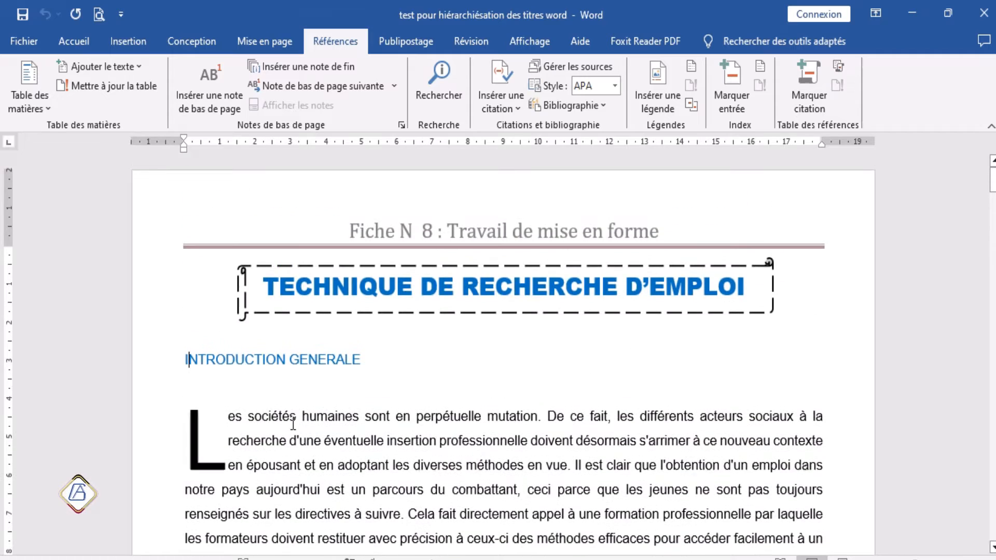
Step: Assign table-of-contents Niveau 1 to the titles INTRODUCTION GENERALE, CONSTRUIRE SON PROJET PROFESSIONNEL, ORGANISER SA RECHERCHE D'EMPLOI and PREPARER VOS OUTILS DE RECHERCHE D'EMPLOI
{"action": "left_click", "coordinate": [148, 371]}
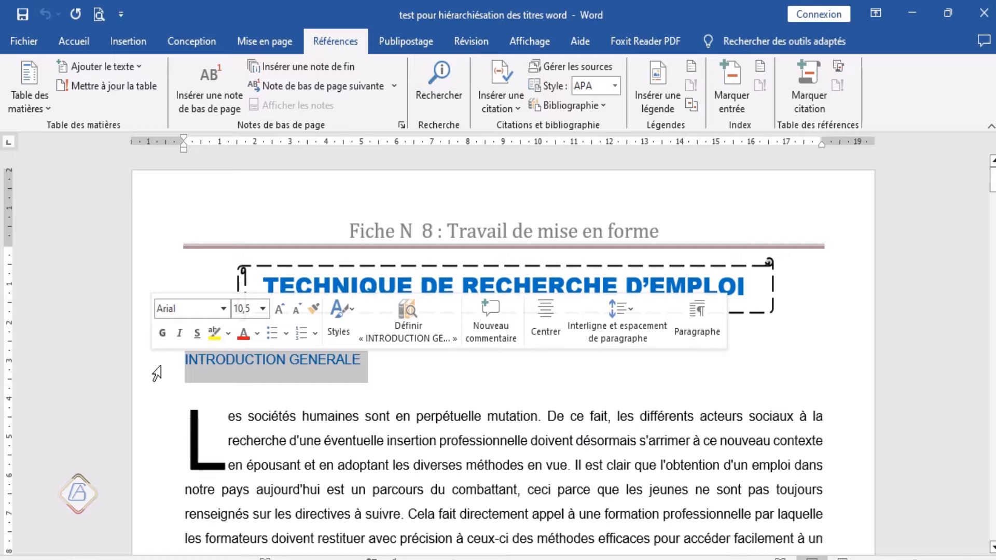
{"action": "scroll", "coordinate": [158, 373], "scroll_direction": "down", "scroll_amount": 1}
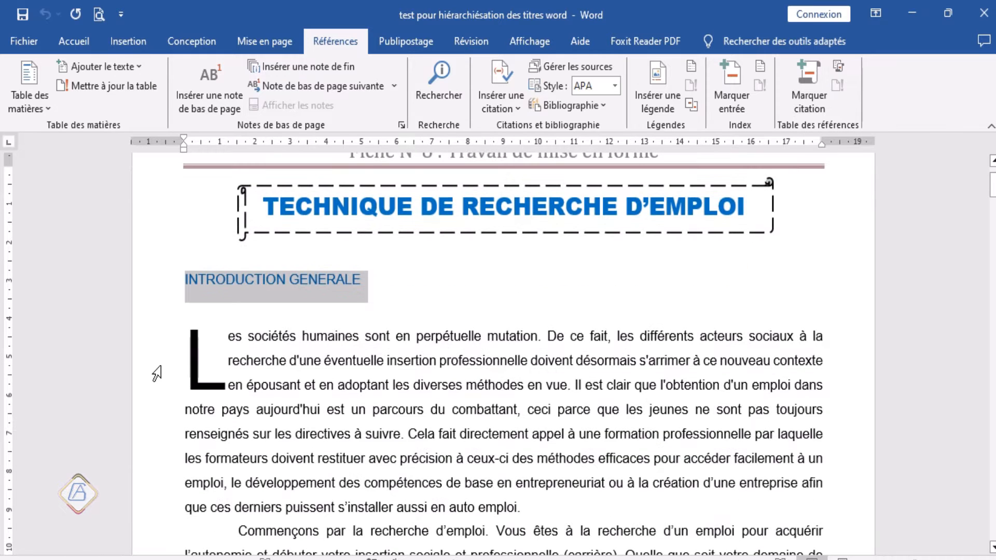
{"action": "scroll", "coordinate": [158, 372], "scroll_direction": "down", "scroll_amount": 3}
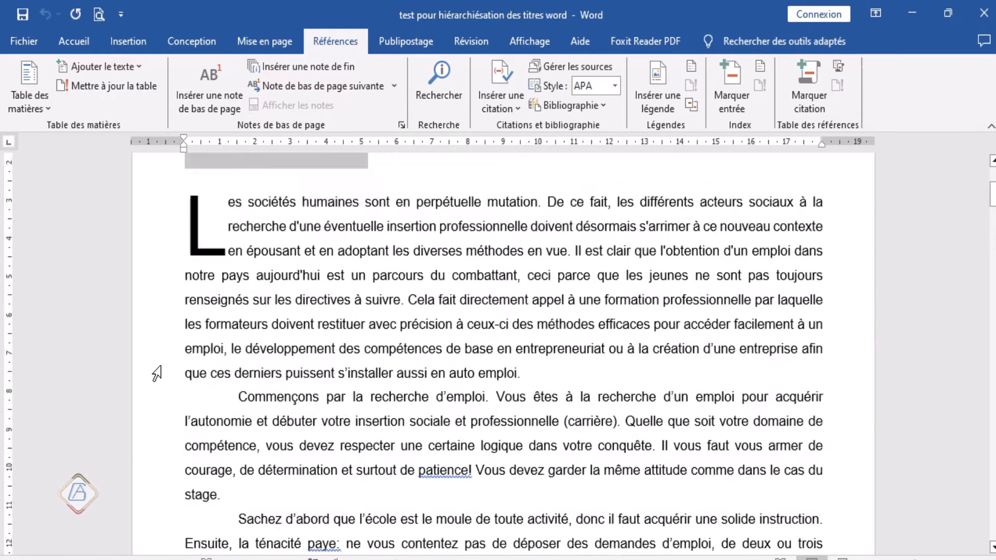
{"action": "scroll", "coordinate": [157, 373], "scroll_direction": "up", "scroll_amount": 3}
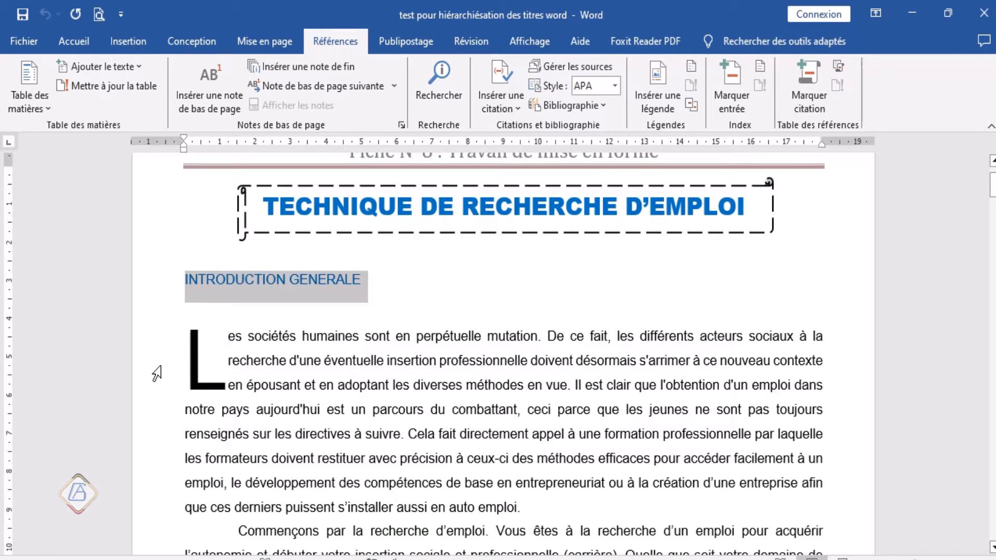
{"action": "scroll", "coordinate": [195, 306], "scroll_direction": "down", "scroll_amount": 10}
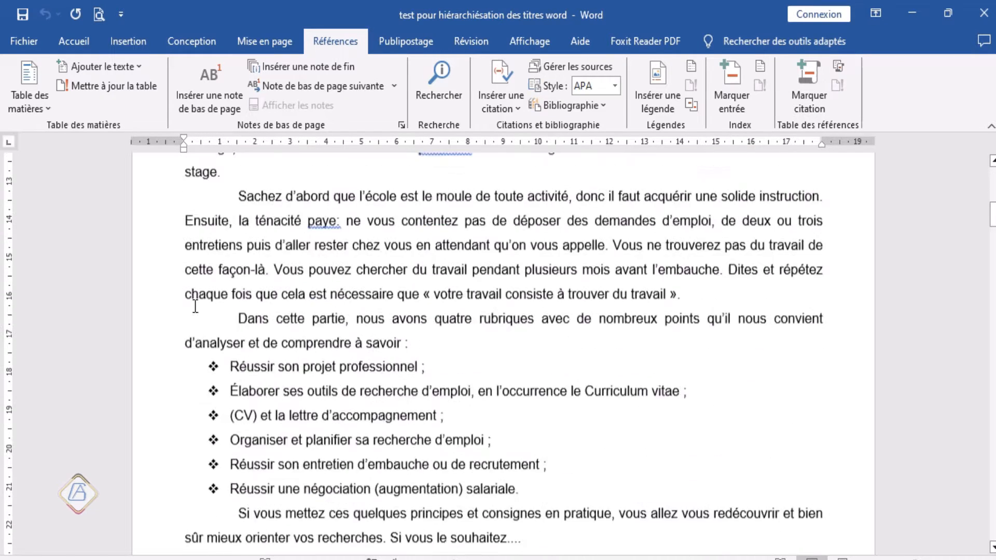
{"action": "scroll", "coordinate": [195, 306], "scroll_direction": "down", "scroll_amount": 15}
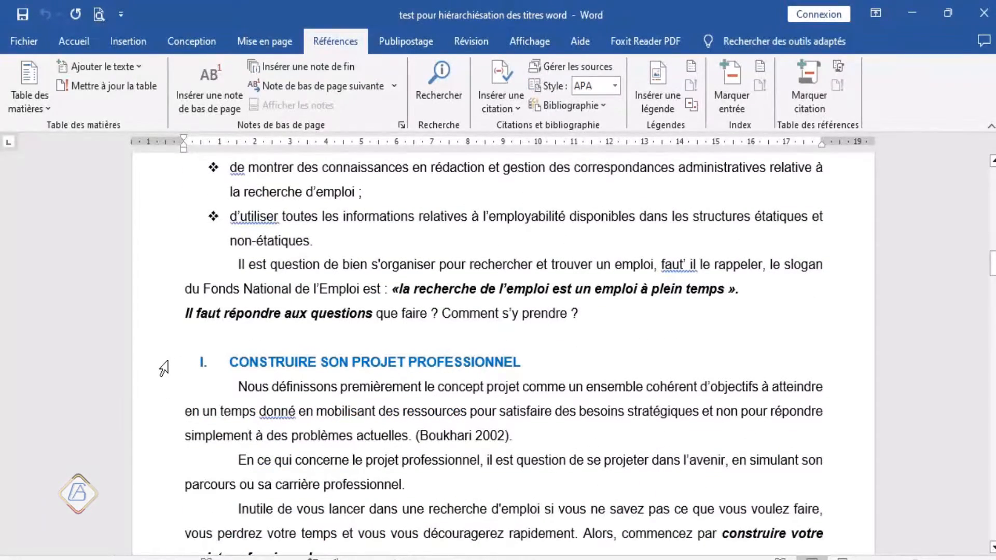
{"action": "left_click", "coordinate": [164, 369]}
{"action": "scroll", "coordinate": [171, 370], "scroll_direction": "down", "scroll_amount": 5}
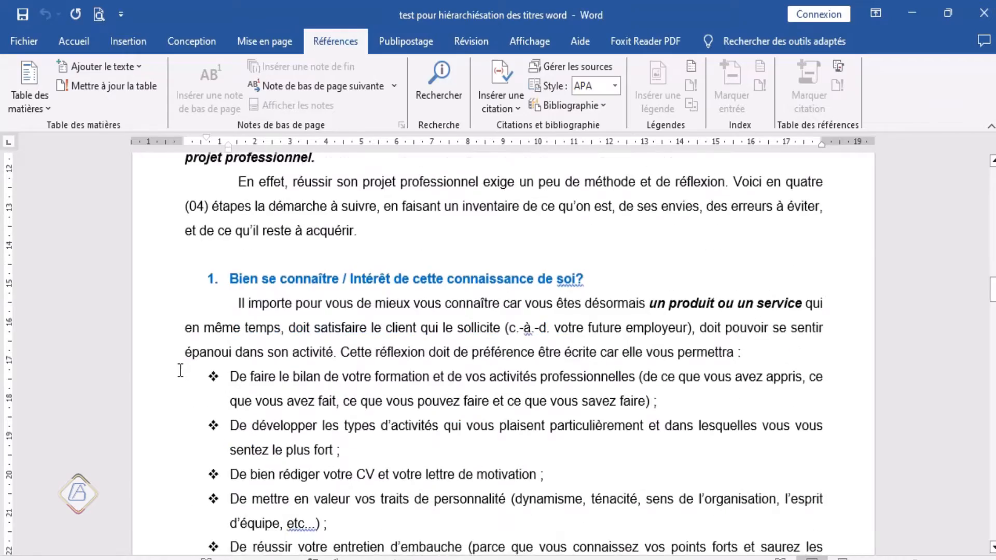
{"action": "scroll", "coordinate": [180, 371], "scroll_direction": "down", "scroll_amount": 14}
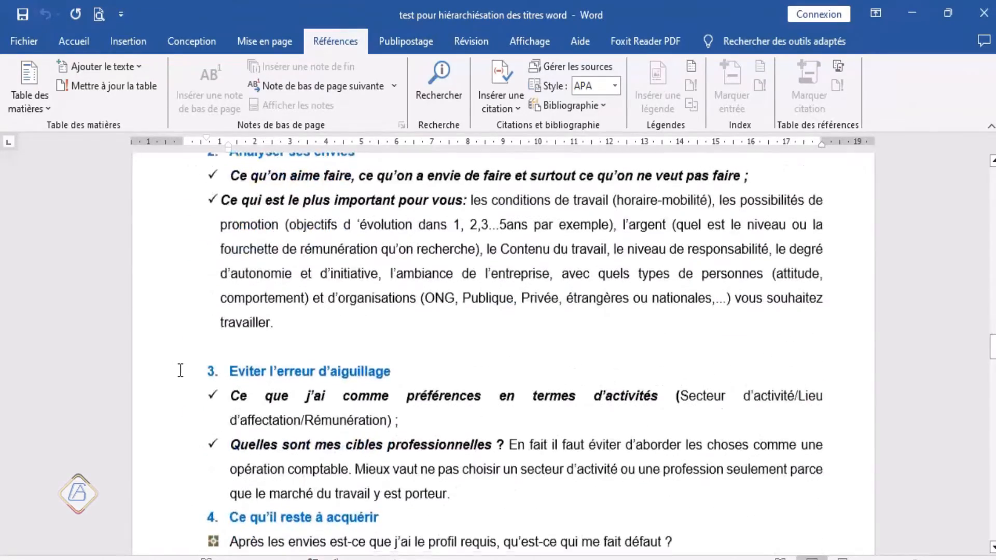
{"action": "scroll", "coordinate": [180, 371], "scroll_direction": "down", "scroll_amount": 15}
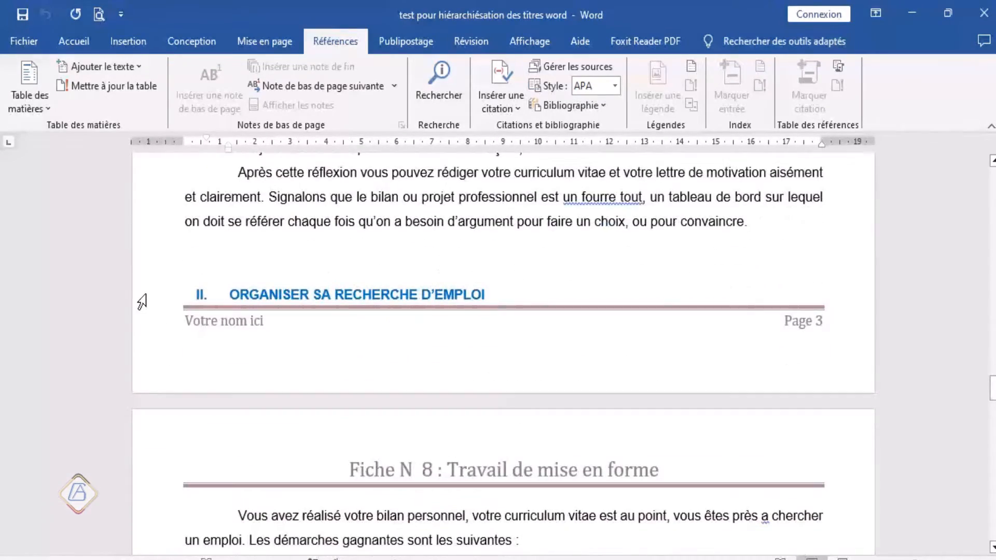
{"action": "left_click", "coordinate": [141, 301]}
{"action": "scroll", "coordinate": [205, 333], "scroll_direction": "down", "scroll_amount": 5}
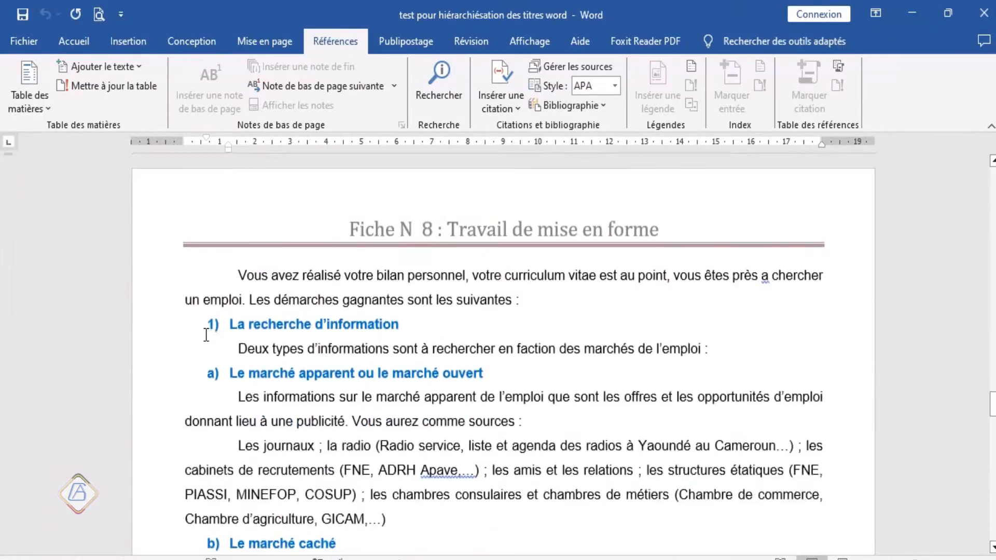
{"action": "scroll", "coordinate": [206, 334], "scroll_direction": "down", "scroll_amount": 8}
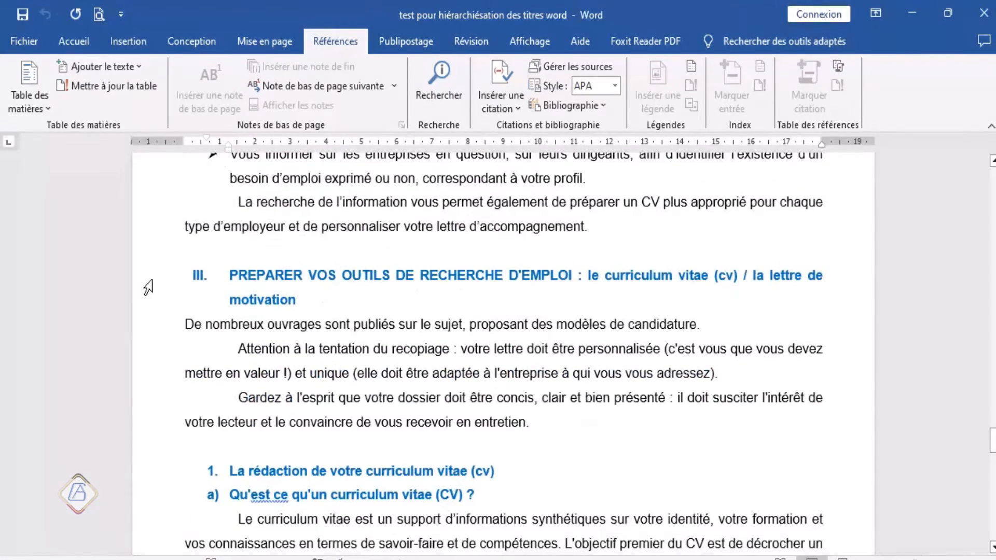
{"action": "left_click", "coordinate": [146, 288]}
{"action": "scroll", "coordinate": [188, 324], "scroll_direction": "down", "scroll_amount": 10}
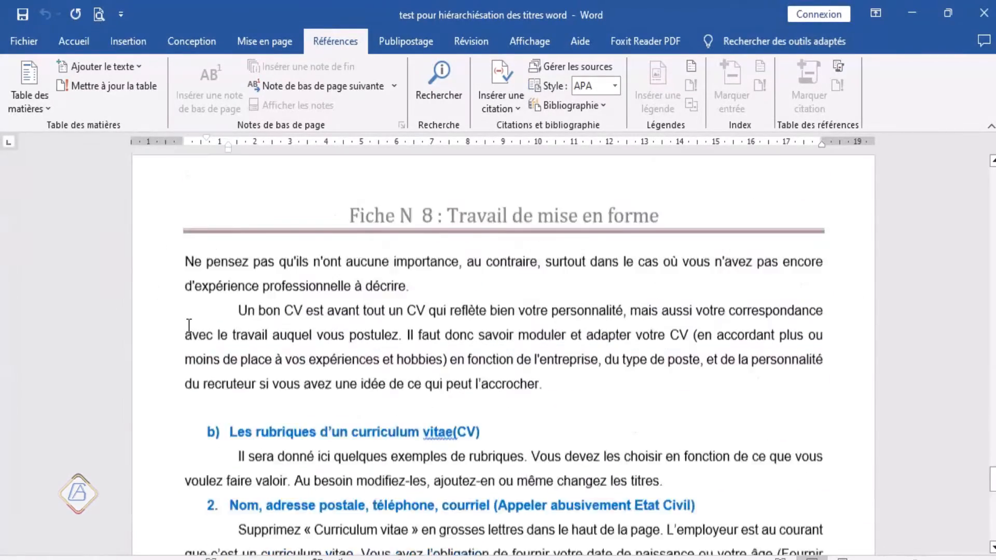
{"action": "scroll", "coordinate": [188, 325], "scroll_direction": "down", "scroll_amount": 8}
{"action": "scroll", "coordinate": [188, 325], "scroll_direction": "up", "scroll_amount": 6}
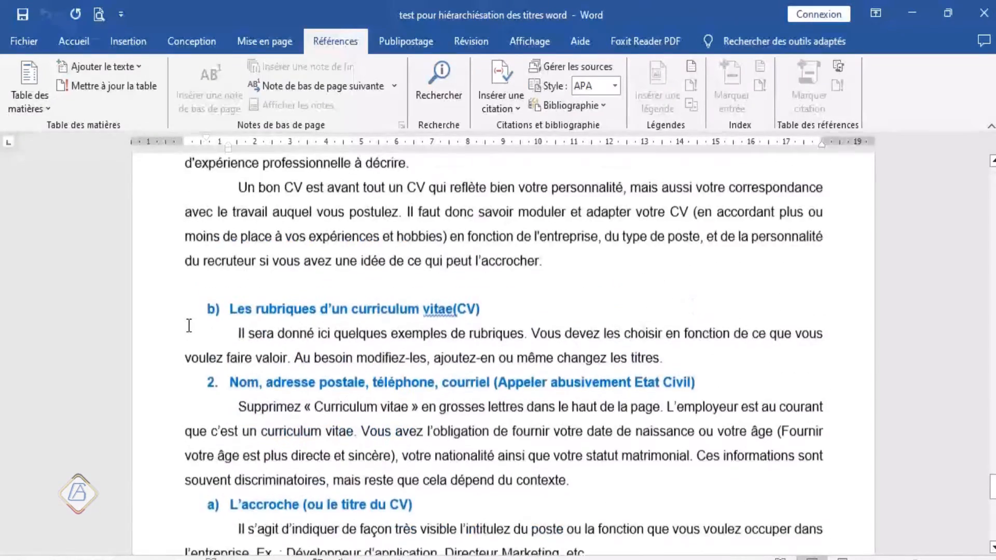
{"action": "scroll", "coordinate": [189, 326], "scroll_direction": "up", "scroll_amount": 4}
{"action": "scroll", "coordinate": [189, 325], "scroll_direction": "down", "scroll_amount": 8}
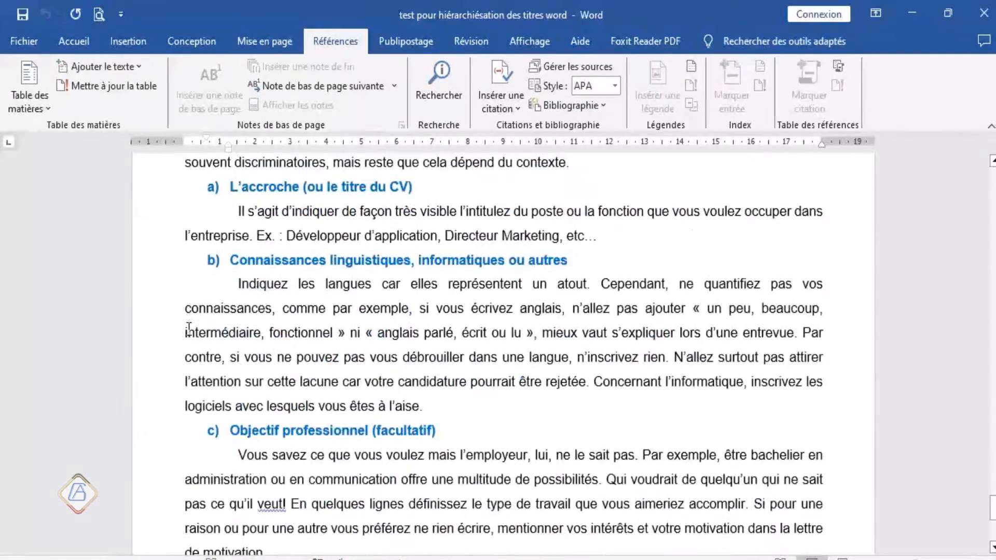
{"action": "scroll", "coordinate": [189, 327], "scroll_direction": "down", "scroll_amount": 4}
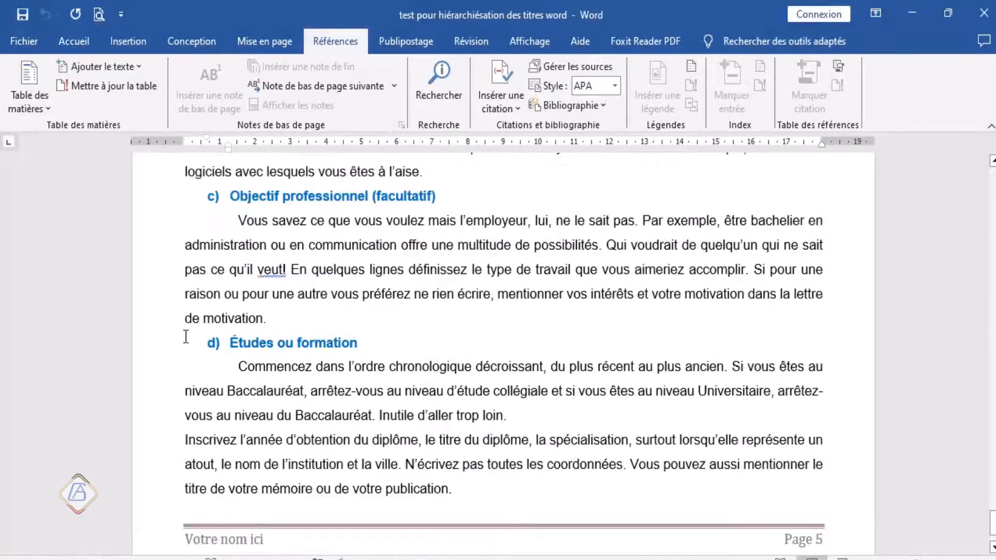
{"action": "scroll", "coordinate": [186, 337], "scroll_direction": "up", "scroll_amount": 4}
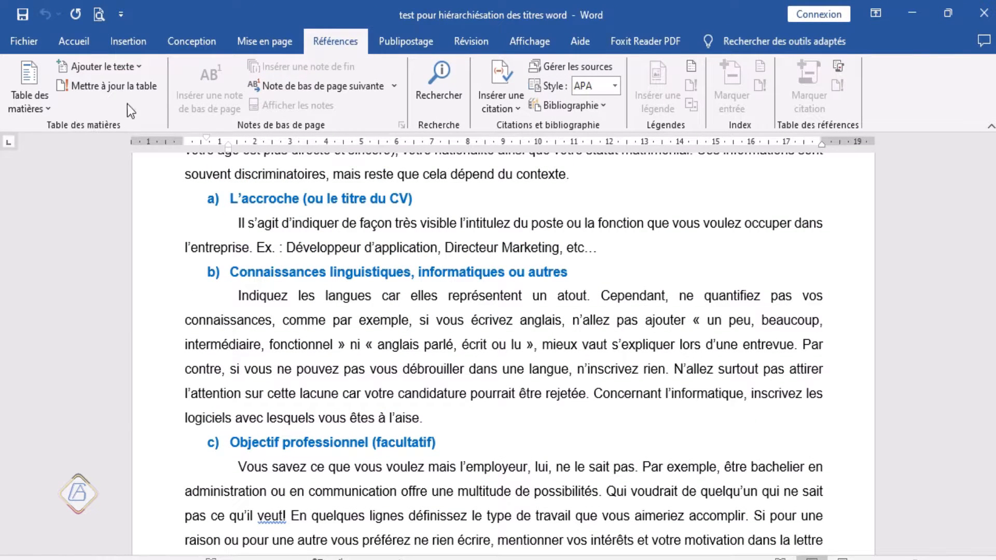
{"action": "left_click", "coordinate": [138, 67]}
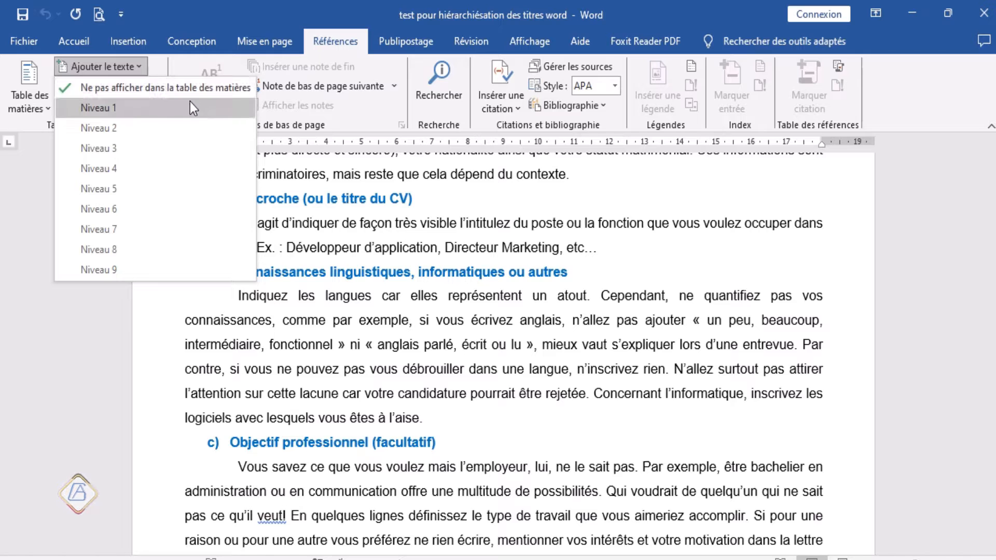
{"action": "left_click", "coordinate": [114, 108]}
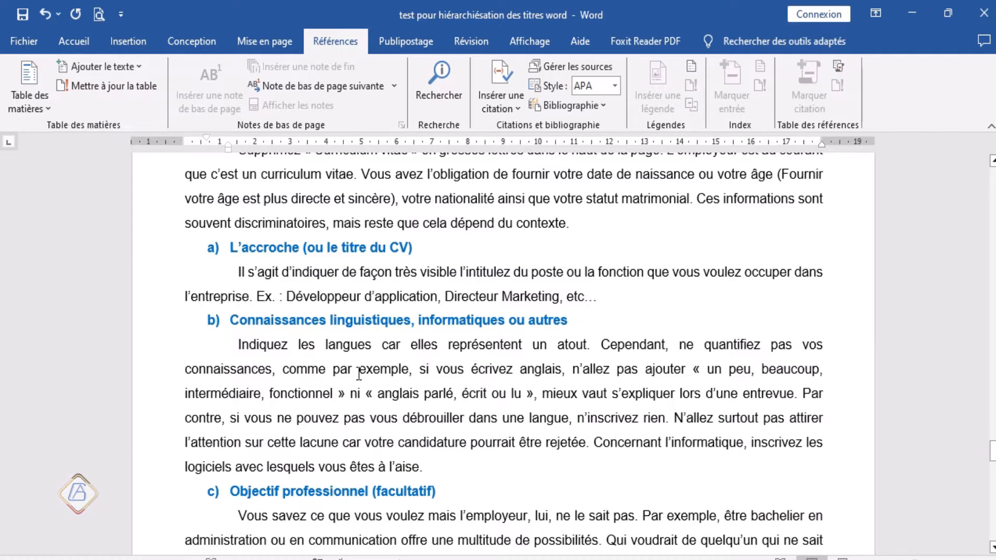
Step: Check which table-of-contents level the selected main titles carry, looking back from ORGANISER SA RECHERCHE D'EMPLOI towards the introduction
{"action": "scroll", "coordinate": [358, 373], "scroll_direction": "up", "scroll_amount": 15}
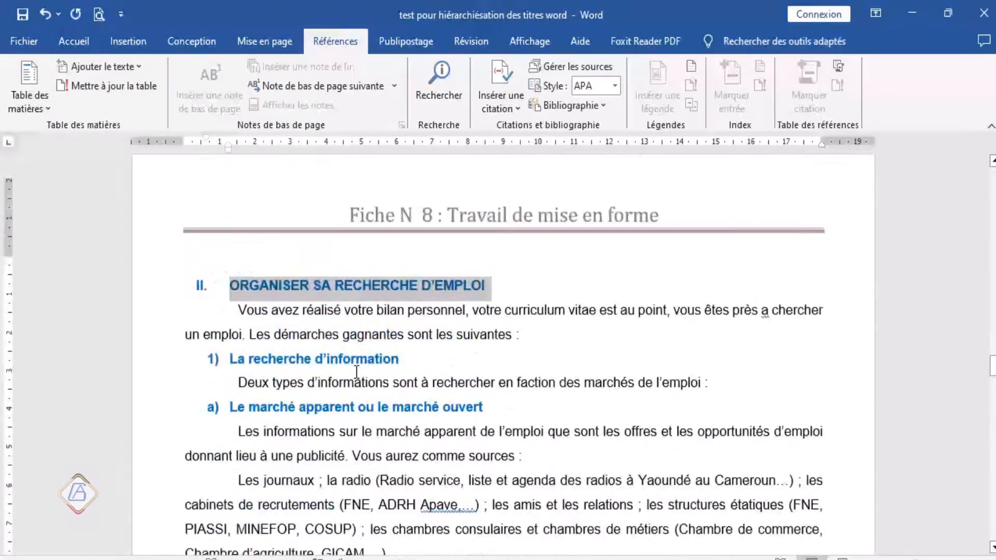
{"action": "scroll", "coordinate": [356, 372], "scroll_direction": "up", "scroll_amount": 10}
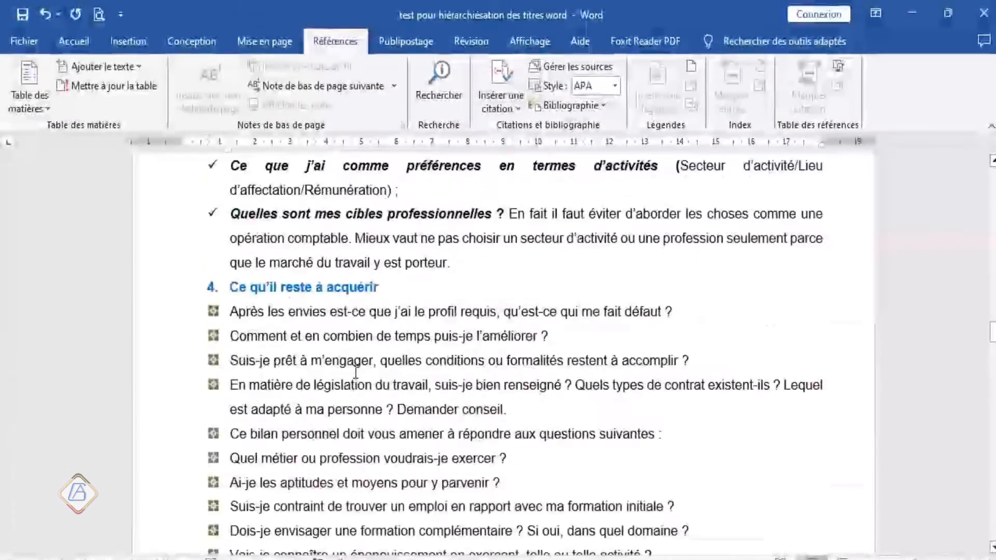
{"action": "scroll", "coordinate": [356, 372], "scroll_direction": "up", "scroll_amount": 10}
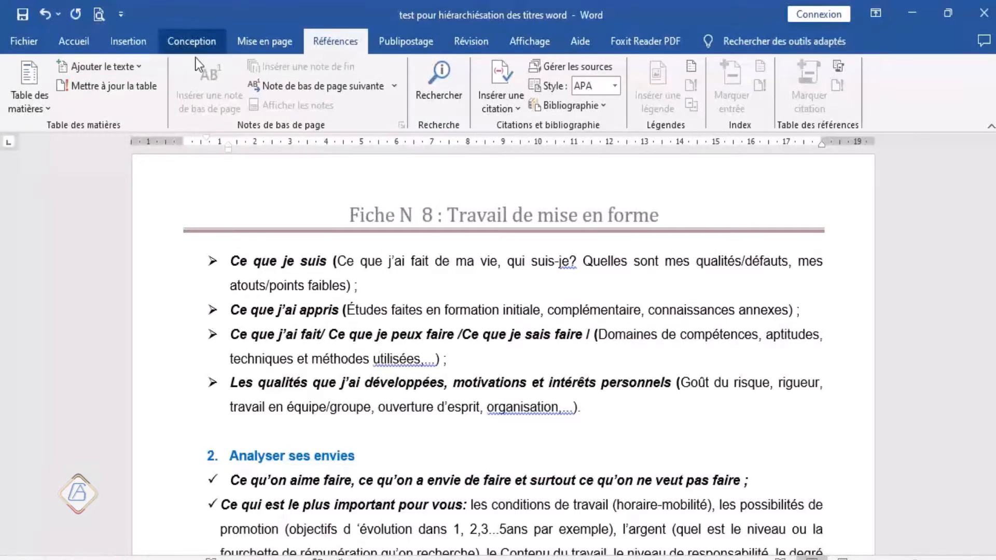
{"action": "left_click", "coordinate": [142, 67]}
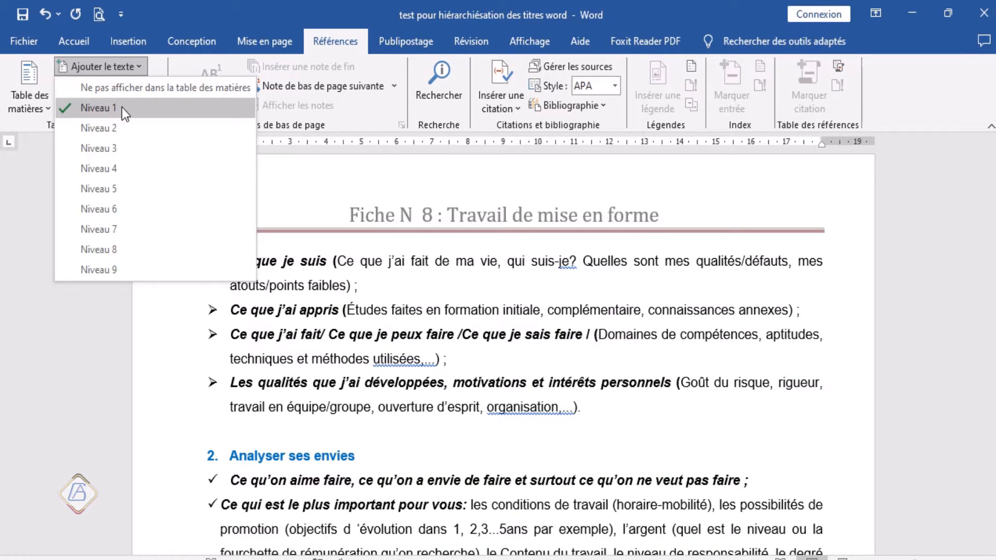
{"action": "left_click", "coordinate": [285, 374]}
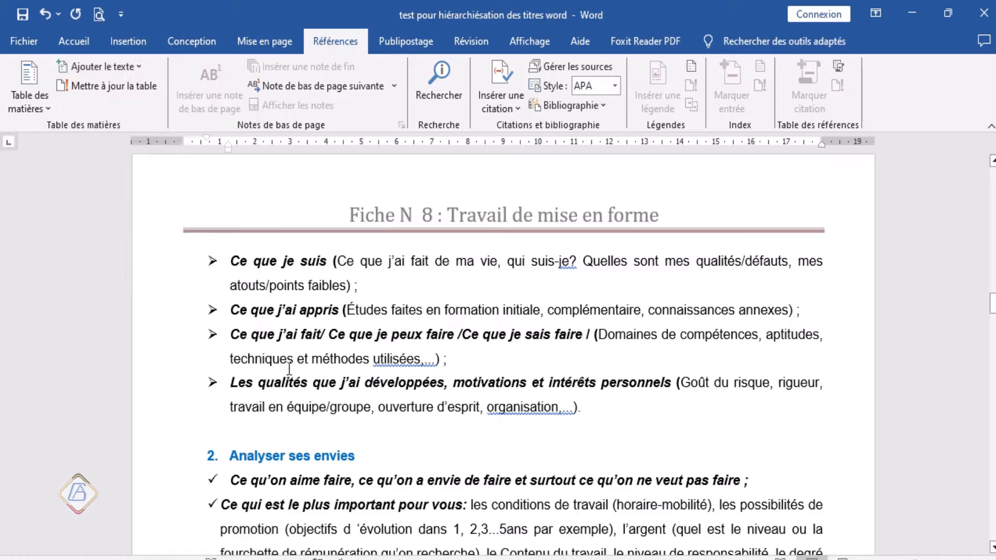
{"action": "scroll", "coordinate": [285, 375], "scroll_direction": "down", "scroll_amount": 1}
{"action": "scroll", "coordinate": [285, 375], "scroll_direction": "down", "scroll_amount": 15}
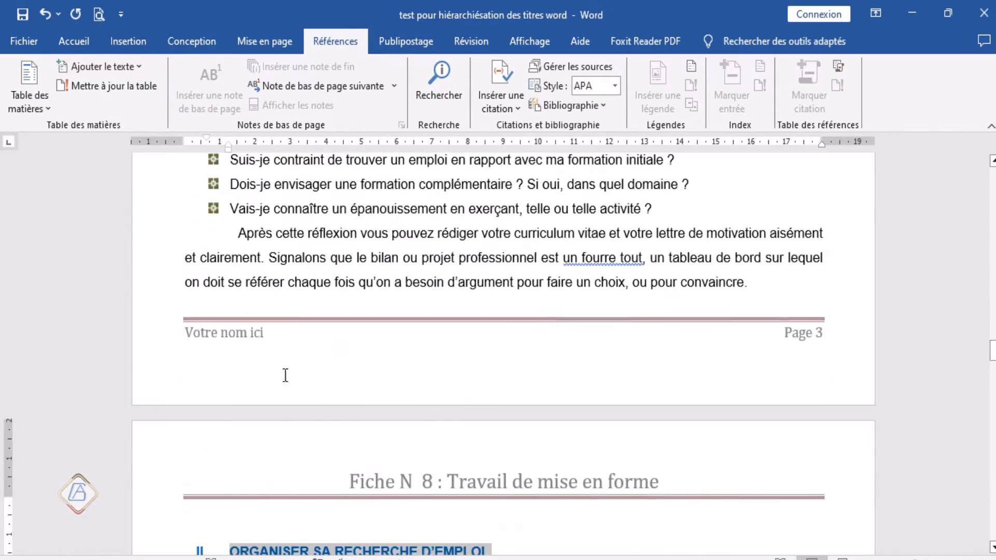
{"action": "scroll", "coordinate": [285, 375], "scroll_direction": "up", "scroll_amount": 20}
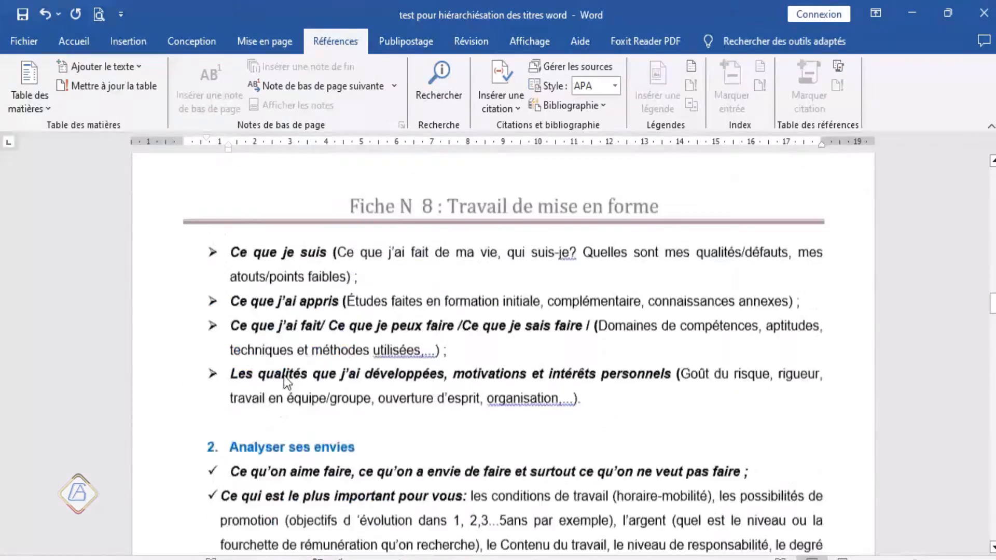
{"action": "scroll", "coordinate": [285, 376], "scroll_direction": "up", "scroll_amount": 20}
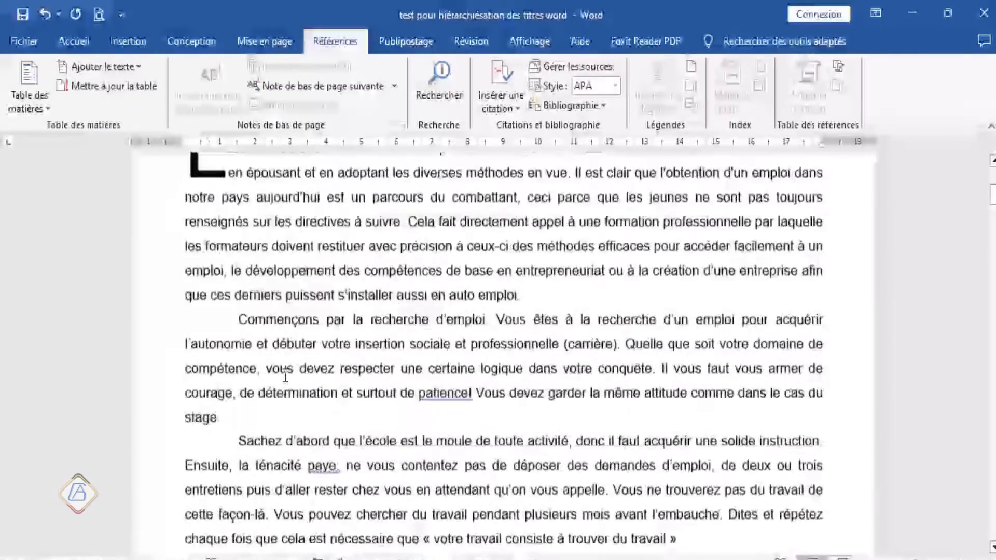
{"action": "scroll", "coordinate": [285, 376], "scroll_direction": "down", "scroll_amount": 5}
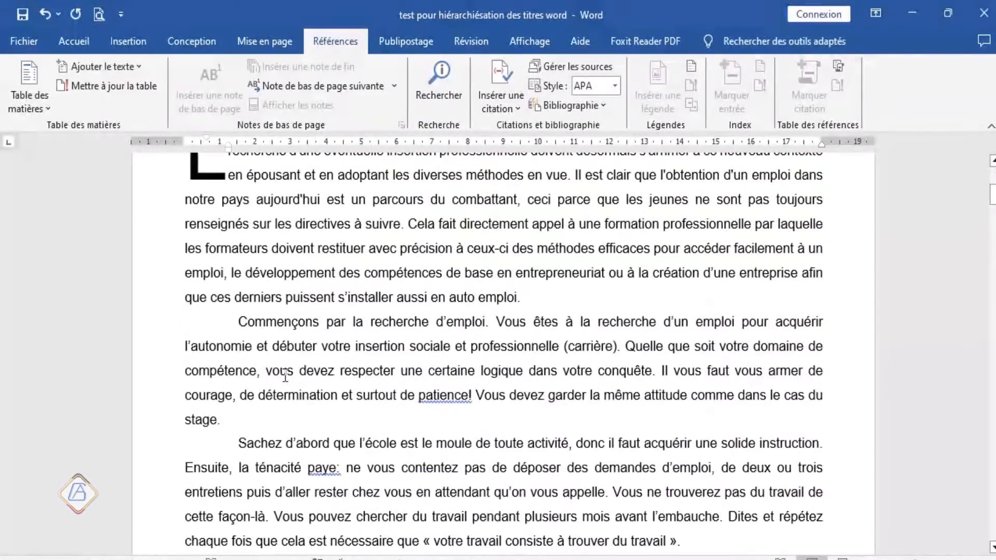
{"action": "left_click", "coordinate": [137, 66]}
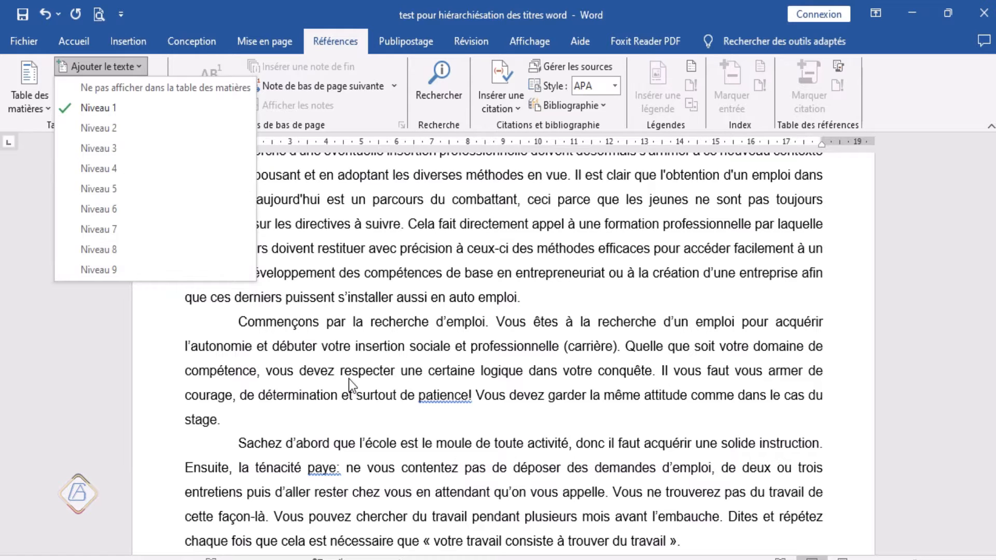
{"action": "scroll", "coordinate": [318, 378], "scroll_direction": "down", "scroll_amount": 3}
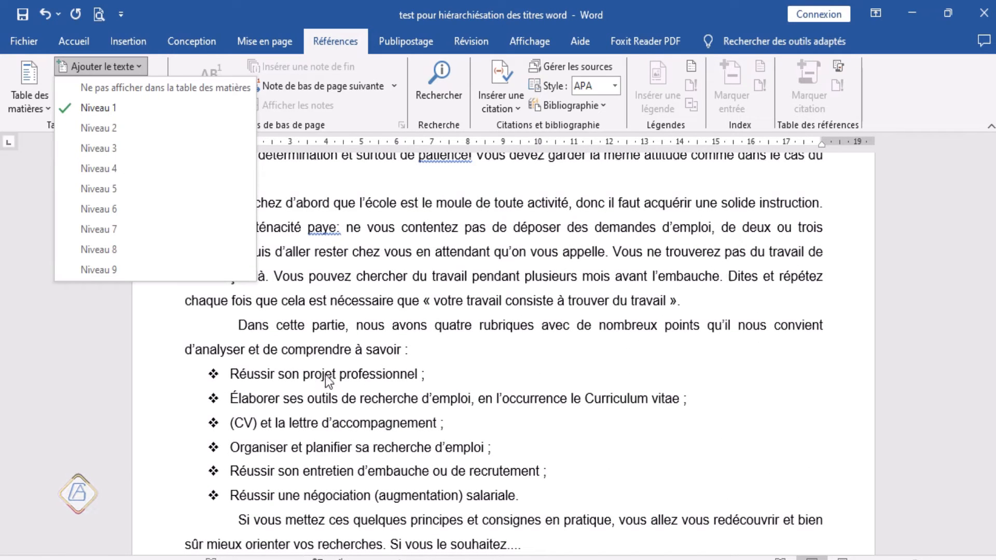
{"action": "left_click", "coordinate": [330, 365]}
Step: Look over the main titles INTRODUCTION GENERALE and CONSTRUIRE SON PROJET PROFESSIONNEL and the first numbered subtitle, Bien se connaître
{"action": "scroll", "coordinate": [330, 363], "scroll_direction": "down", "scroll_amount": 4}
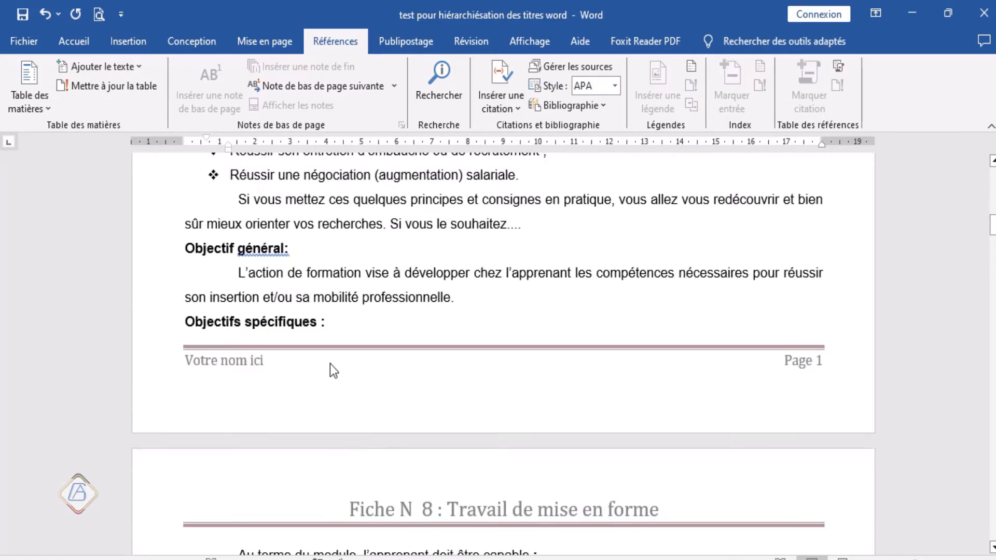
{"action": "scroll", "coordinate": [330, 364], "scroll_direction": "down", "scroll_amount": 11}
{"action": "scroll", "coordinate": [331, 366], "scroll_direction": "up", "scroll_amount": 5}
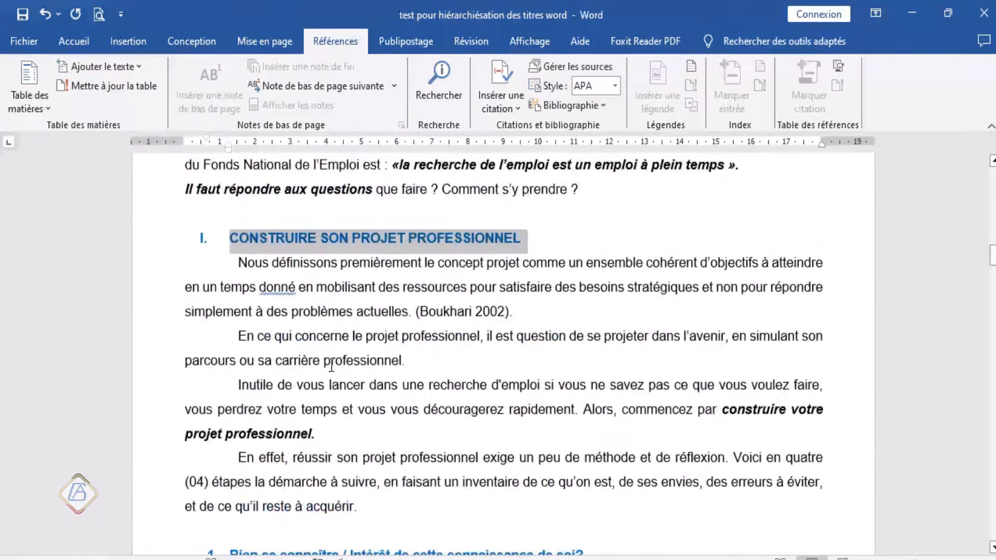
{"action": "scroll", "coordinate": [281, 316], "scroll_direction": "down", "scroll_amount": 2}
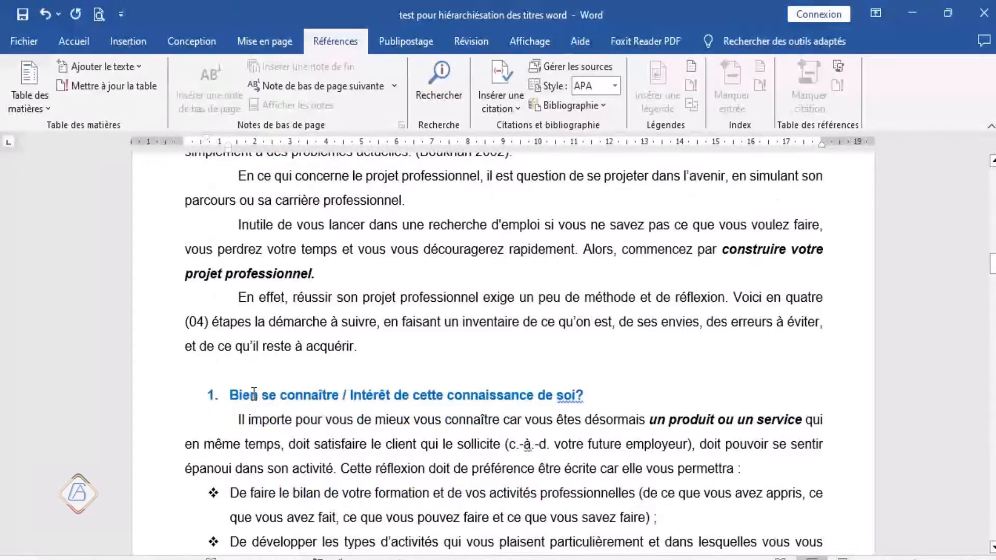
{"action": "scroll", "coordinate": [254, 395], "scroll_direction": "up", "scroll_amount": 4}
{"action": "scroll", "coordinate": [254, 394], "scroll_direction": "up", "scroll_amount": 4}
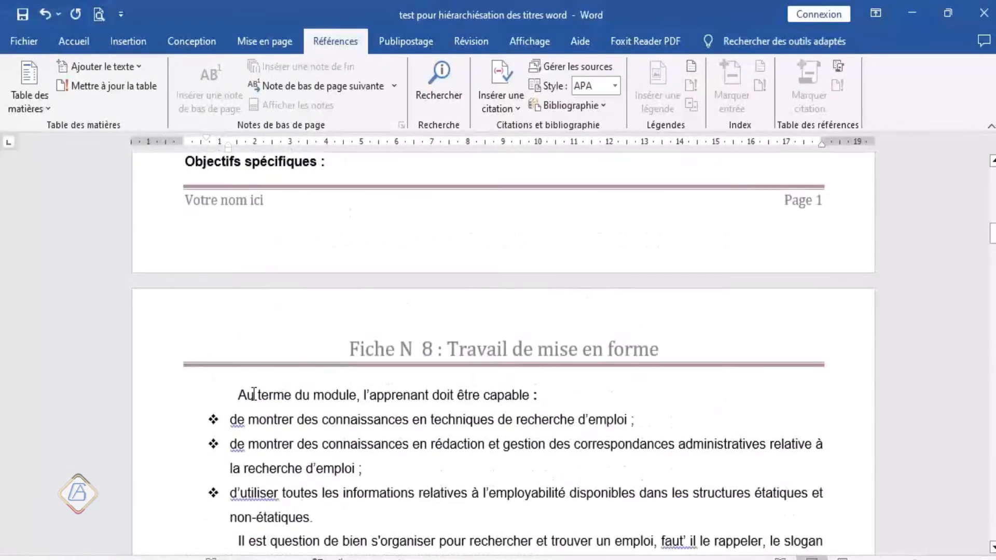
{"action": "scroll", "coordinate": [254, 395], "scroll_direction": "up", "scroll_amount": 15}
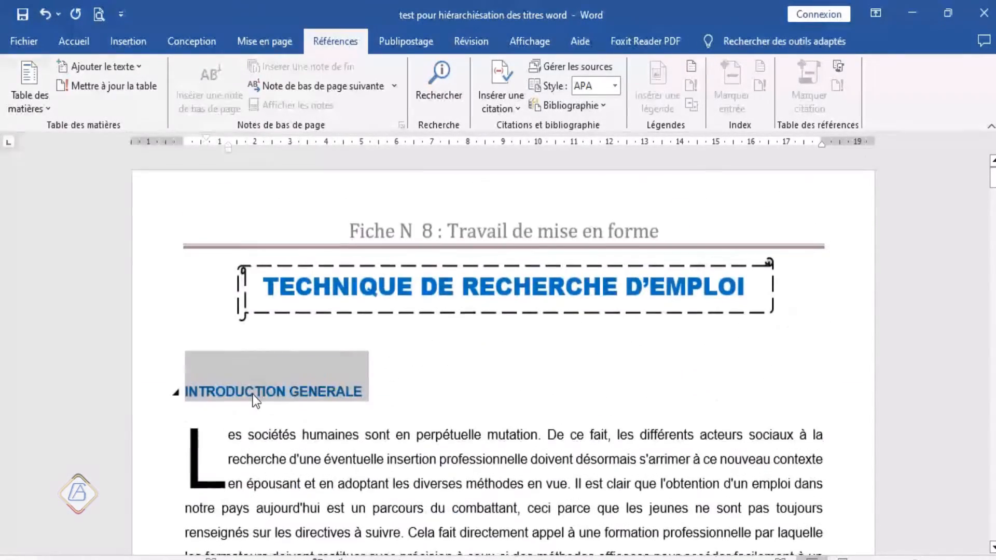
{"action": "scroll", "coordinate": [253, 395], "scroll_direction": "down", "scroll_amount": 15}
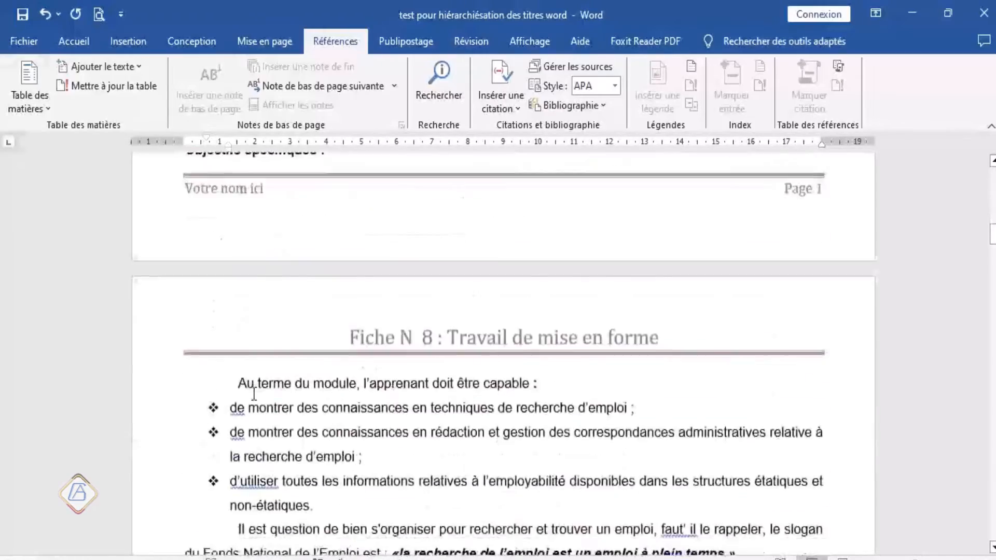
Step: Add the four numbered subtitles of part I, from Bien se connaître to Ce qu'il reste à acquérir, to one combined selection
{"action": "scroll", "coordinate": [253, 395], "scroll_direction": "down", "scroll_amount": 8}
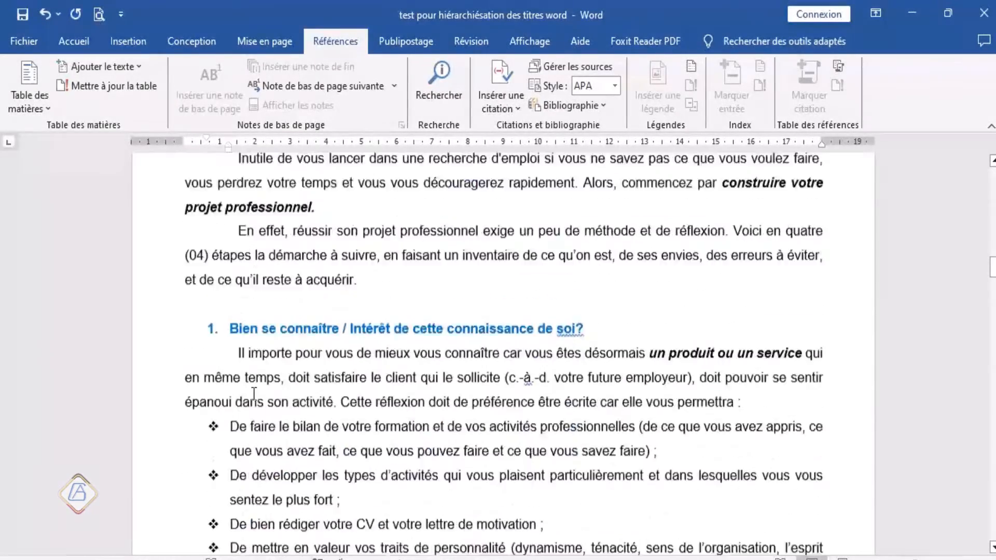
{"action": "scroll", "coordinate": [254, 395], "scroll_direction": "up", "scroll_amount": 4}
{"action": "scroll", "coordinate": [222, 325], "scroll_direction": "down", "scroll_amount": 3}
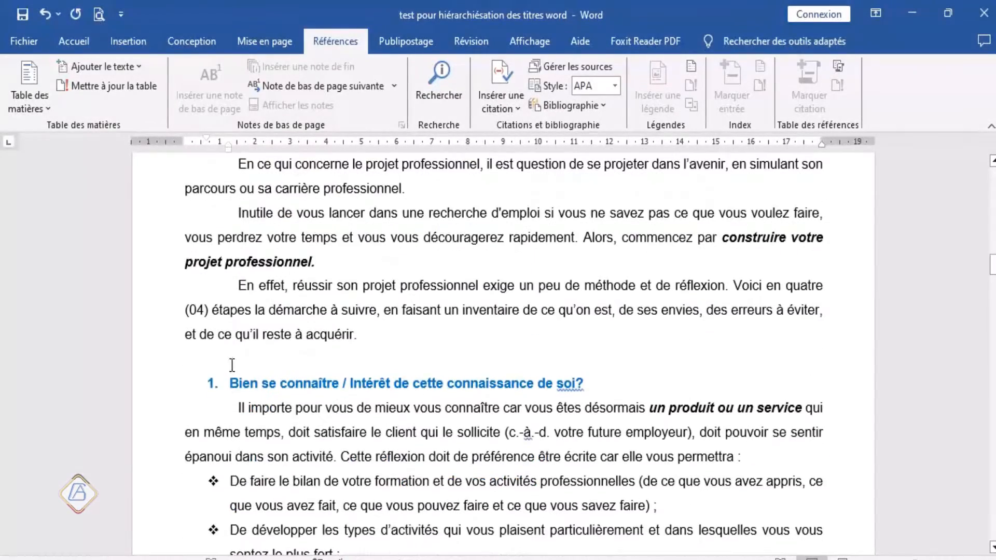
{"action": "left_click", "coordinate": [163, 394]}
{"action": "scroll", "coordinate": [163, 393], "scroll_direction": "down", "scroll_amount": 9}
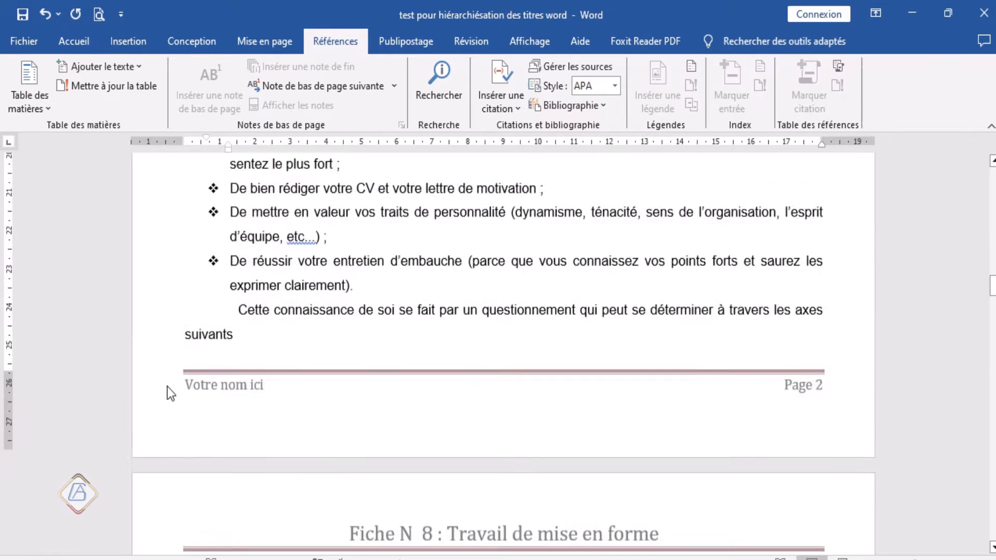
{"action": "scroll", "coordinate": [163, 393], "scroll_direction": "down", "scroll_amount": 1}
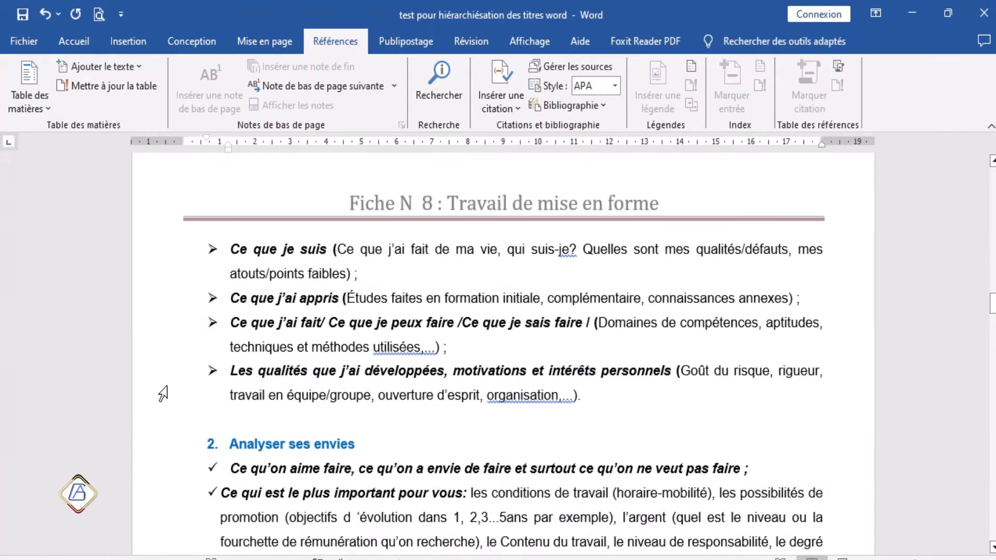
{"action": "left_click", "coordinate": [158, 456]}
{"action": "scroll", "coordinate": [158, 455], "scroll_direction": "down", "scroll_amount": 7}
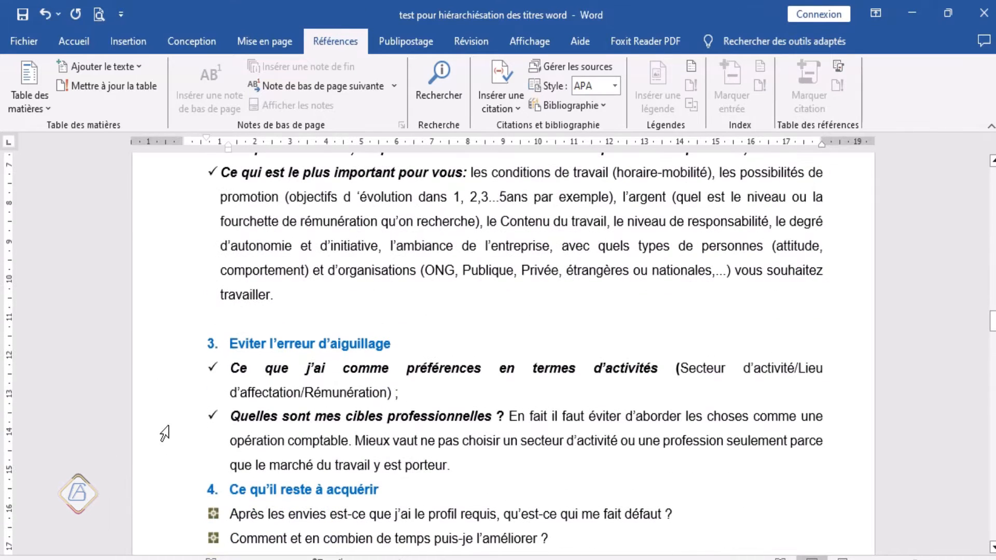
{"action": "left_click", "coordinate": [157, 347]}
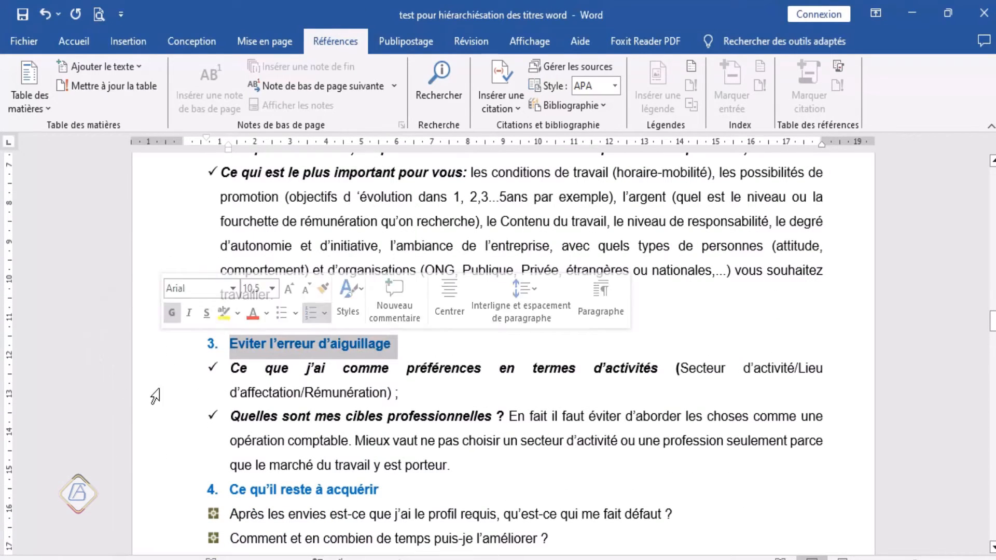
{"action": "left_click", "coordinate": [154, 492], "text": "ctrl"}
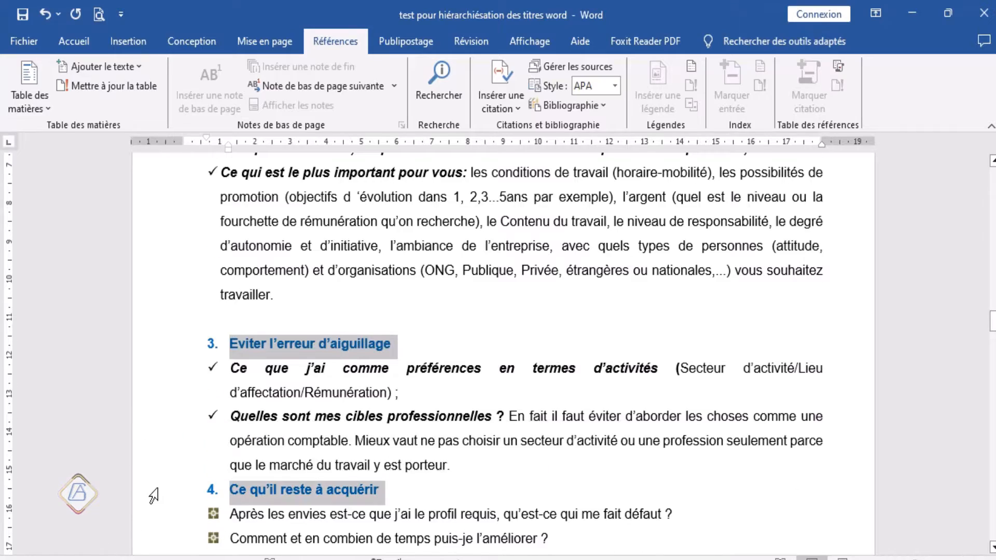
Step: Check which titles are included in the selection, from ORGANISER SA RECHERCHE D'EMPLOI back to Bien se connaître
{"action": "scroll", "coordinate": [159, 490], "scroll_direction": "down", "scroll_amount": 9}
{"action": "scroll", "coordinate": [161, 487], "scroll_direction": "down", "scroll_amount": 8}
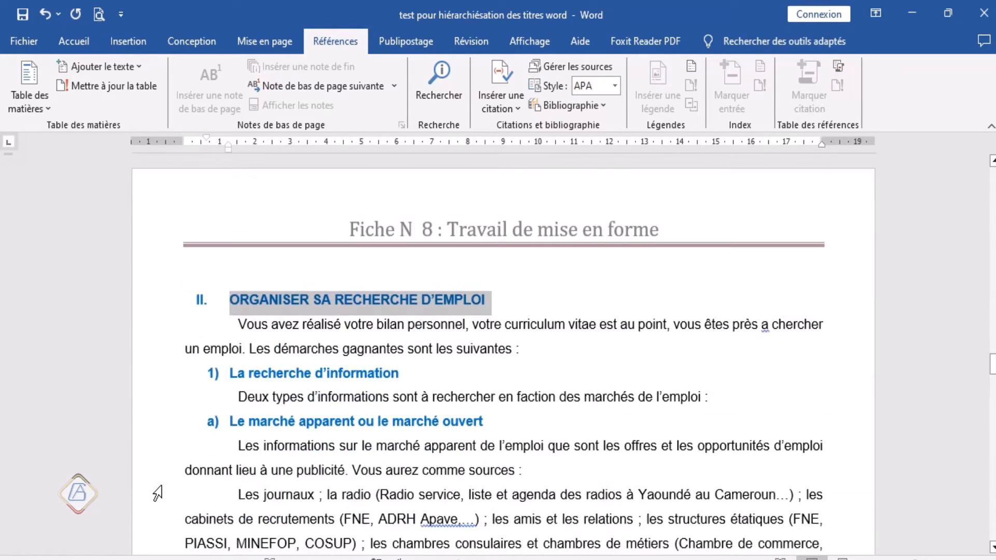
{"action": "scroll", "coordinate": [160, 486], "scroll_direction": "up", "scroll_amount": 8}
{"action": "scroll", "coordinate": [161, 486], "scroll_direction": "up", "scroll_amount": 18}
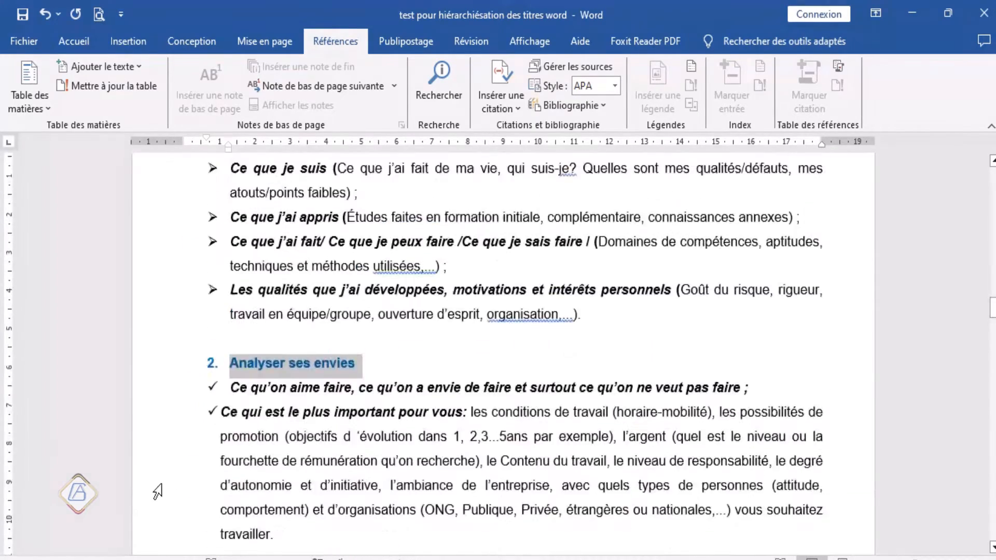
{"action": "scroll", "coordinate": [159, 491], "scroll_direction": "up", "scroll_amount": 6}
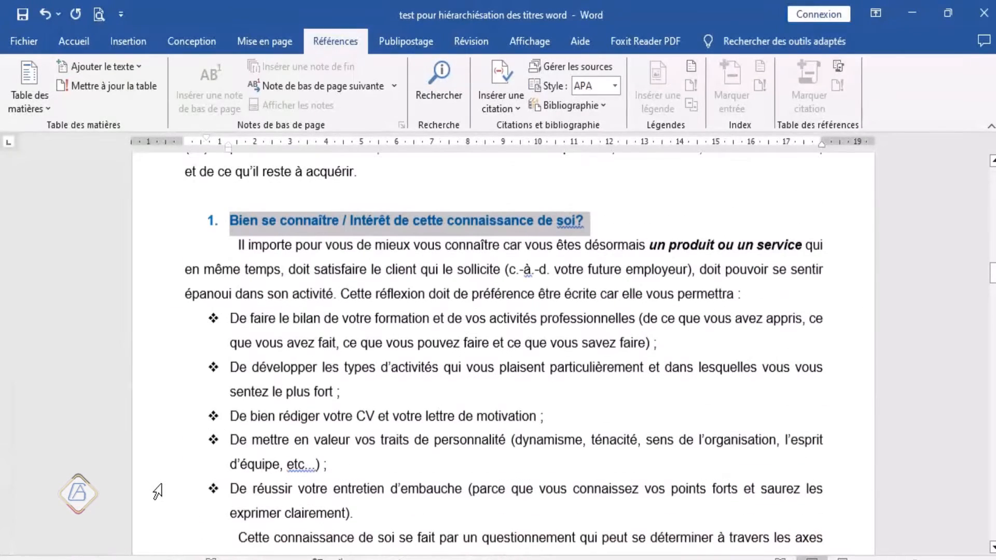
{"action": "scroll", "coordinate": [159, 490], "scroll_direction": "down", "scroll_amount": 6}
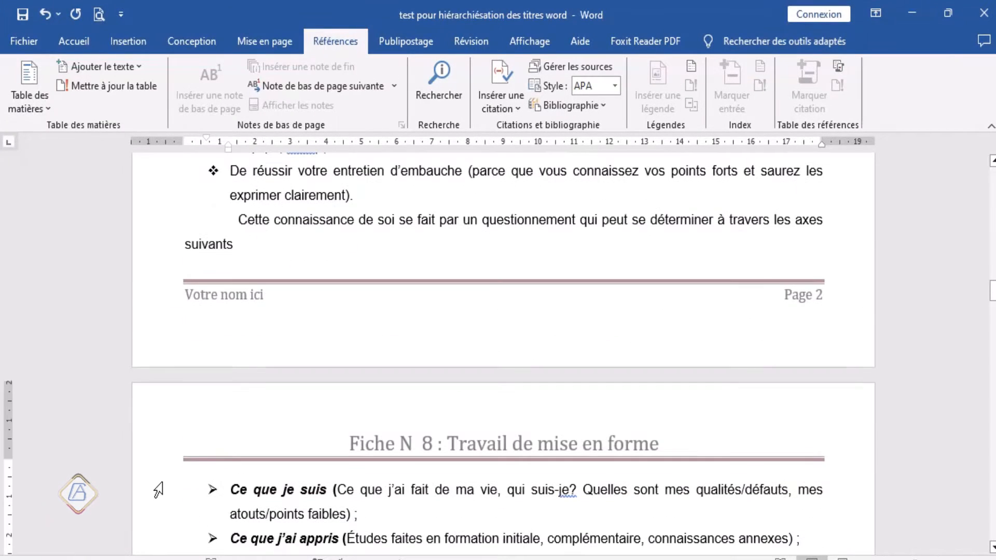
{"action": "scroll", "coordinate": [158, 491], "scroll_direction": "up", "scroll_amount": 6}
{"action": "scroll", "coordinate": [158, 491], "scroll_direction": "down", "scroll_amount": 13}
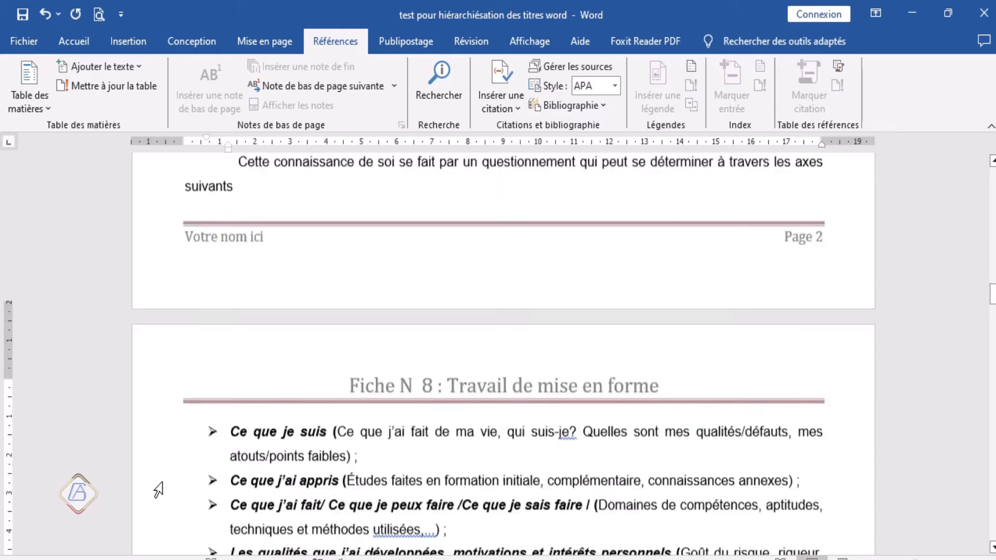
{"action": "scroll", "coordinate": [159, 491], "scroll_direction": "down", "scroll_amount": 3}
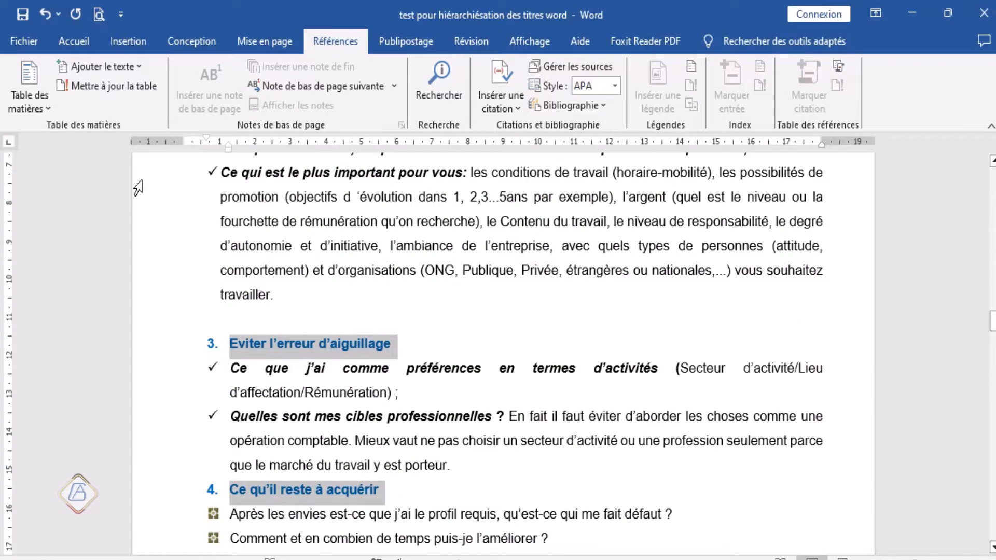
Step: Set the paragraph outline level (Niveau hiérarchique) of all the selected titles to Niveau 2
{"action": "left_click", "coordinate": [79, 41]}
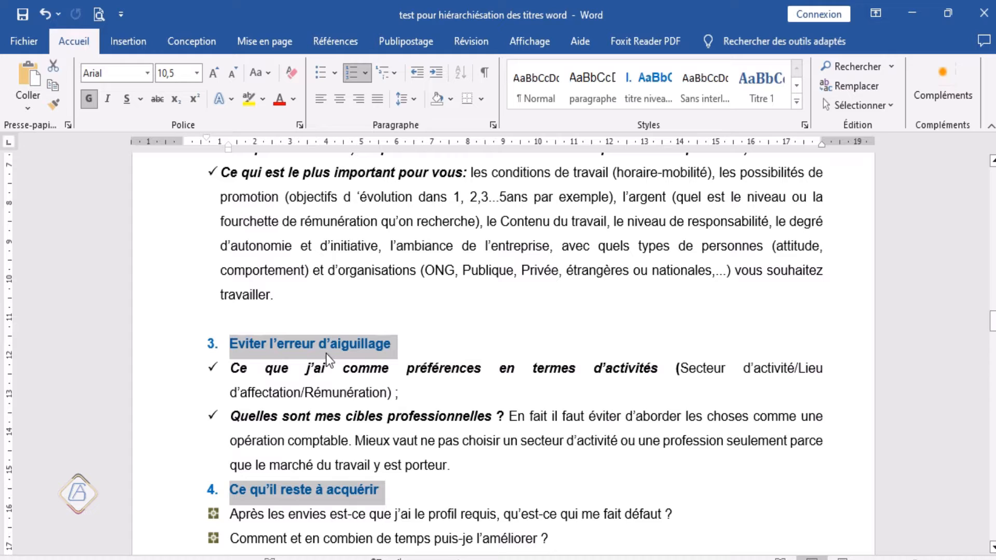
{"action": "left_click", "coordinate": [493, 126]}
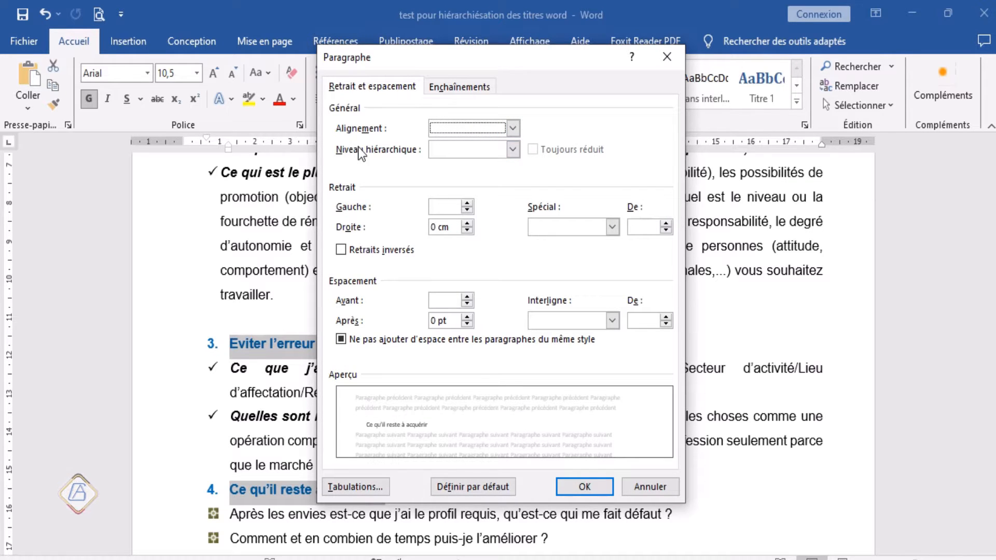
{"action": "left_click", "coordinate": [512, 150]}
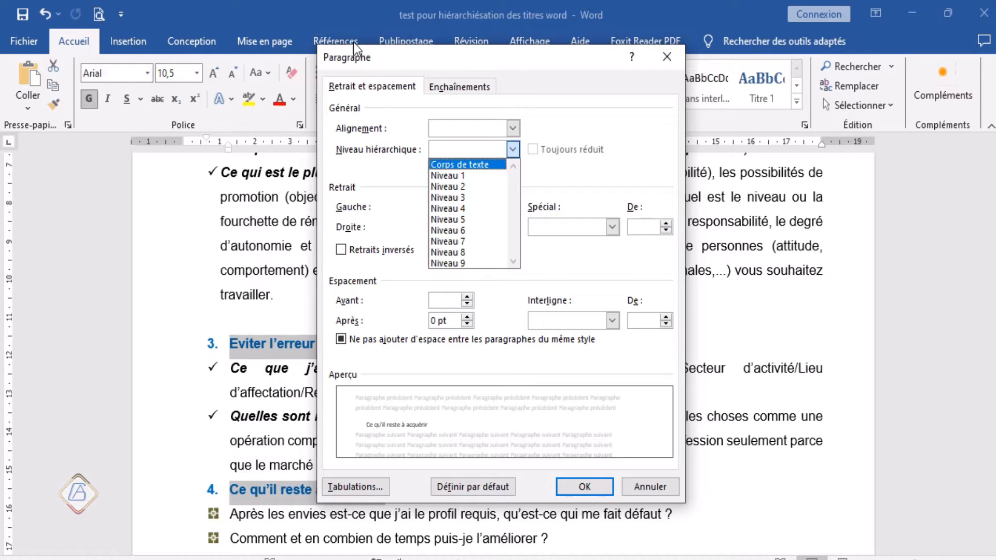
{"action": "left_click", "coordinate": [458, 187]}
{"action": "left_click", "coordinate": [570, 488]}
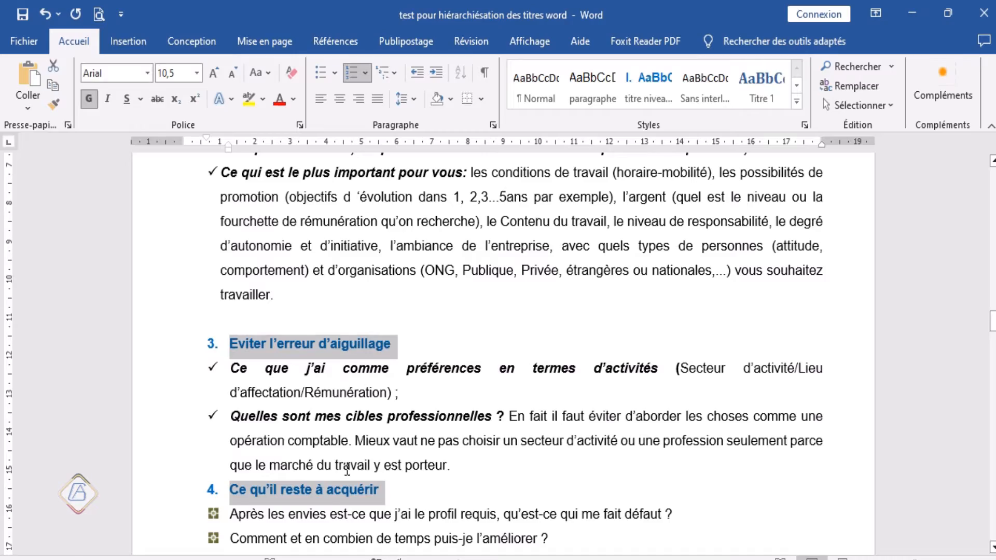
Step: Set the paragraph outline level of the subtitle La recherche d'information in part II to Niveau 2
{"action": "scroll", "coordinate": [347, 469], "scroll_direction": "down", "scroll_amount": 7}
{"action": "scroll", "coordinate": [347, 469], "scroll_direction": "up", "scroll_amount": 4}
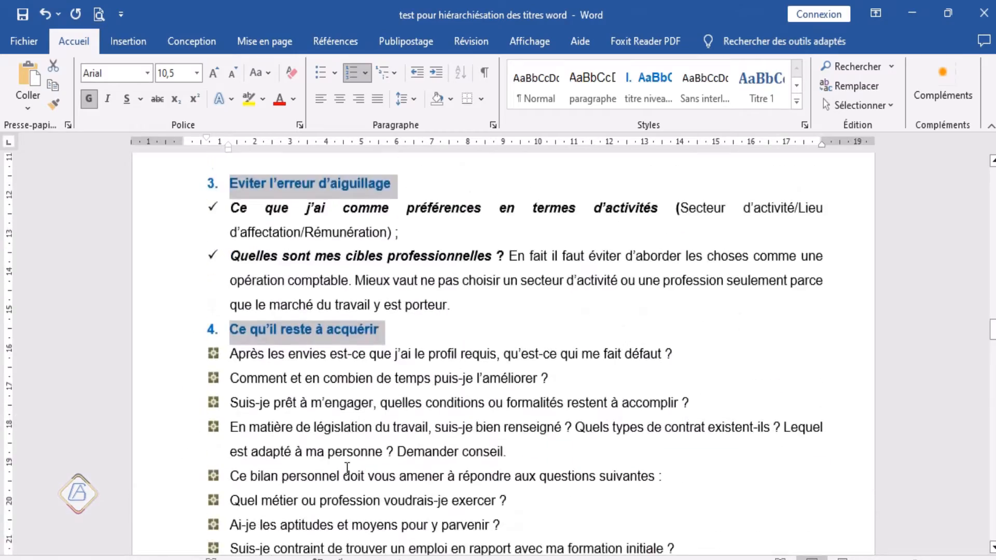
{"action": "scroll", "coordinate": [347, 468], "scroll_direction": "up", "scroll_amount": 3}
{"action": "scroll", "coordinate": [345, 470], "scroll_direction": "down", "scroll_amount": 12}
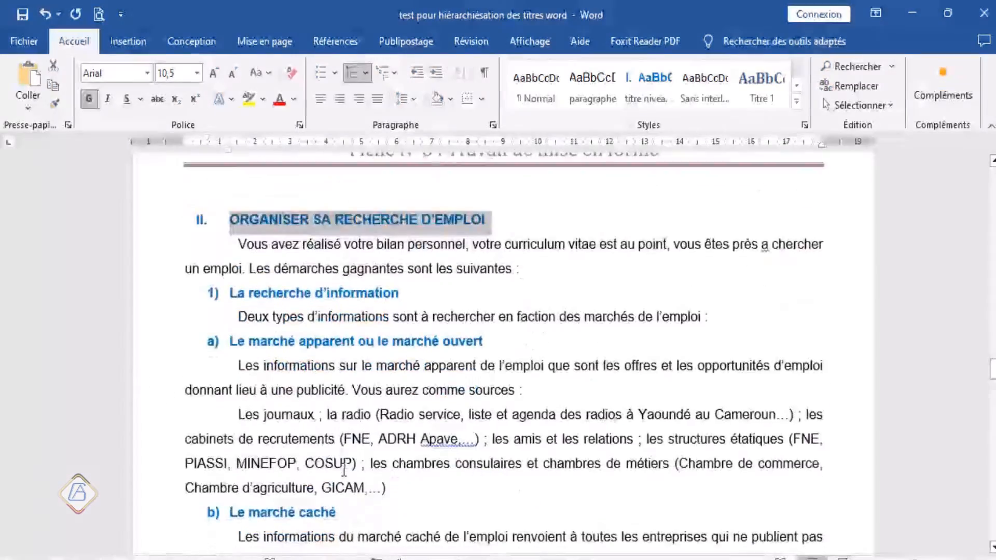
{"action": "scroll", "coordinate": [344, 471], "scroll_direction": "down", "scroll_amount": 3}
{"action": "scroll", "coordinate": [321, 447], "scroll_direction": "up", "scroll_amount": 6}
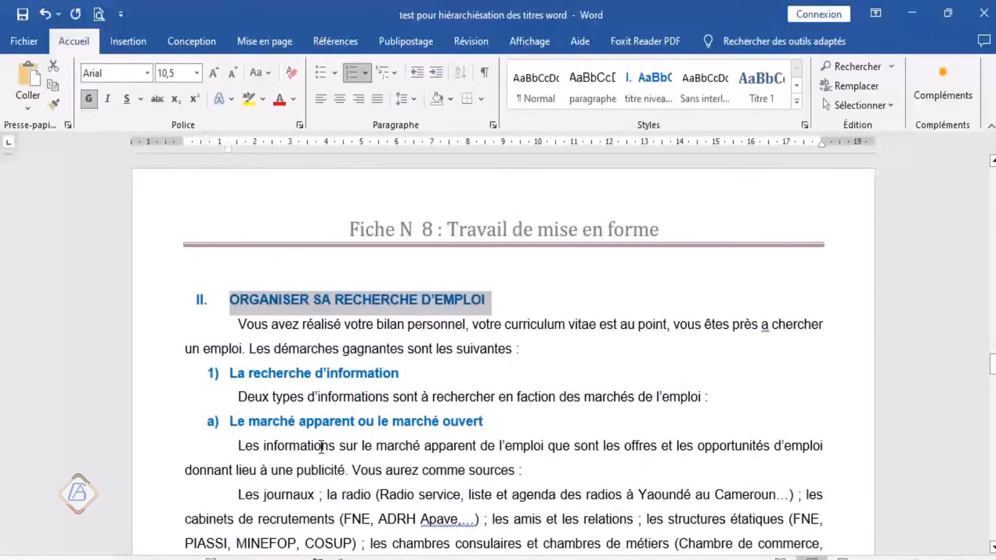
{"action": "scroll", "coordinate": [322, 447], "scroll_direction": "down", "scroll_amount": 3}
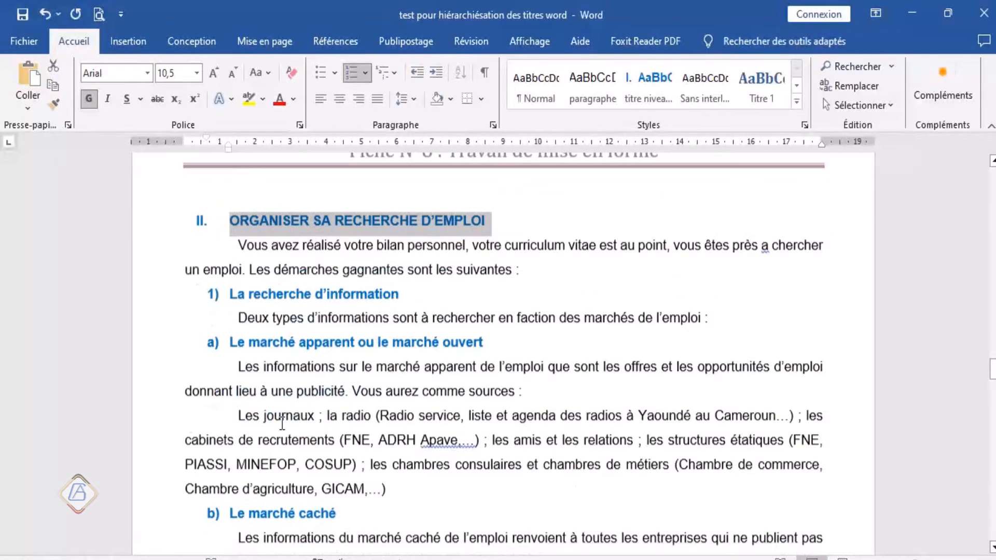
{"action": "left_click", "coordinate": [159, 301]}
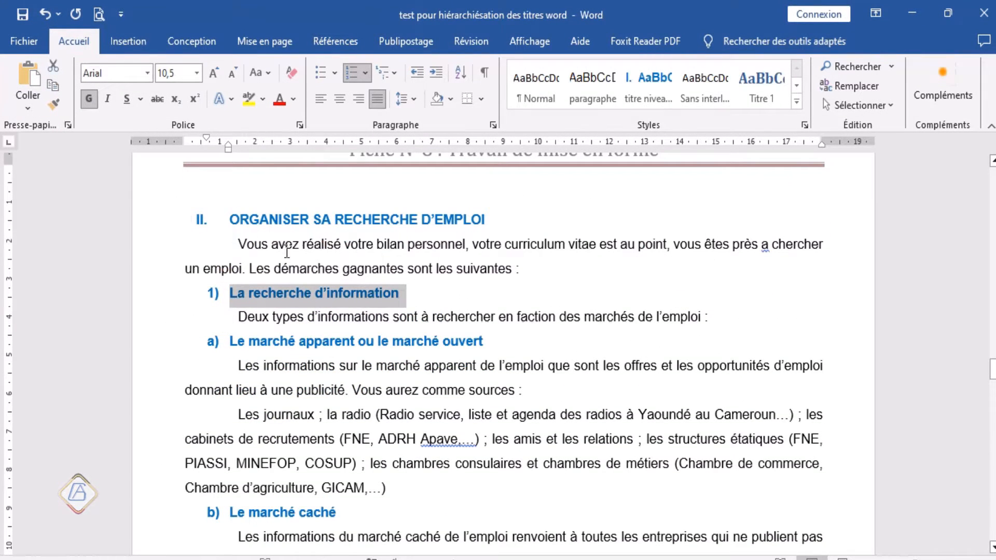
{"action": "scroll", "coordinate": [244, 366], "scroll_direction": "down", "scroll_amount": 9}
{"action": "scroll", "coordinate": [243, 375], "scroll_direction": "down", "scroll_amount": 12}
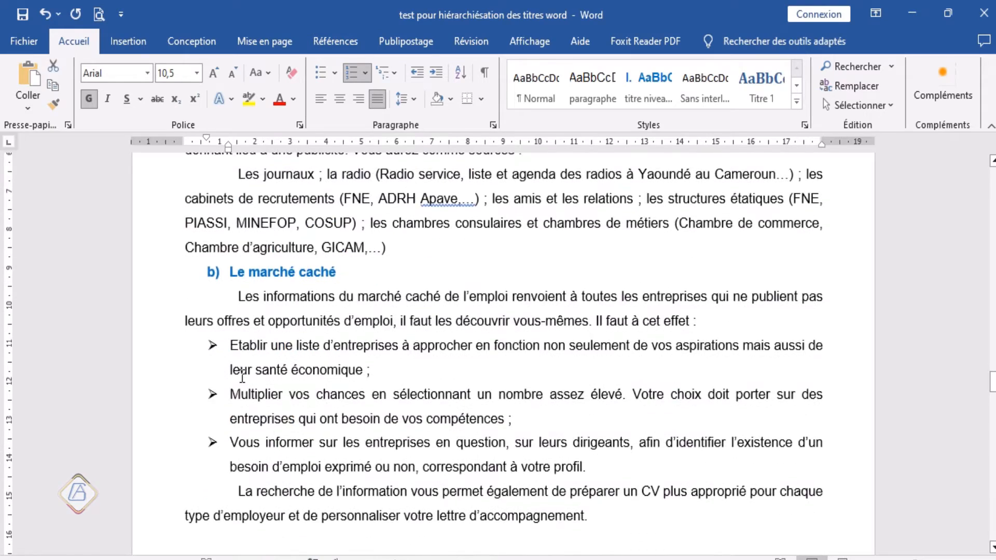
{"action": "scroll", "coordinate": [229, 378], "scroll_direction": "up", "scroll_amount": 2}
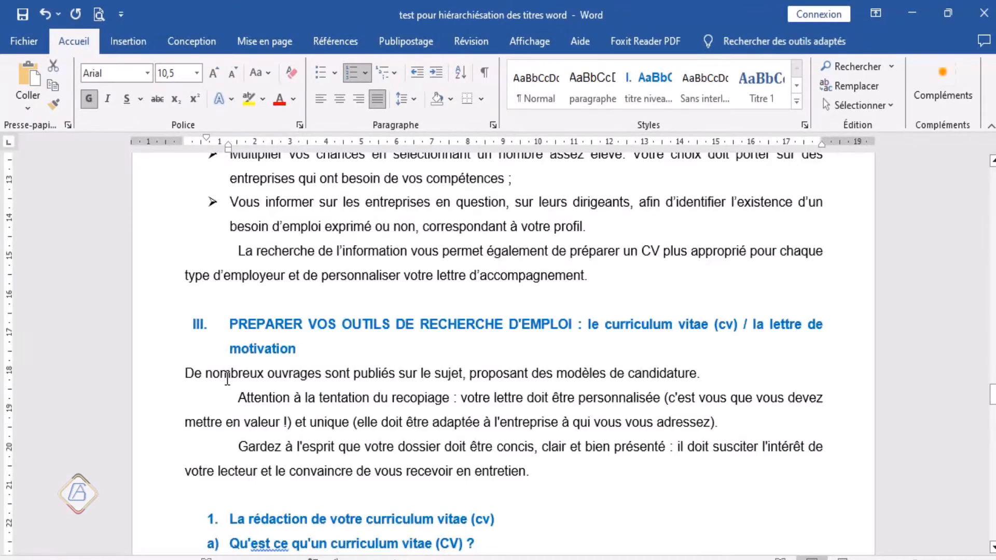
{"action": "scroll", "coordinate": [227, 379], "scroll_direction": "up", "scroll_amount": 3}
{"action": "scroll", "coordinate": [288, 244], "scroll_direction": "up", "scroll_amount": 1}
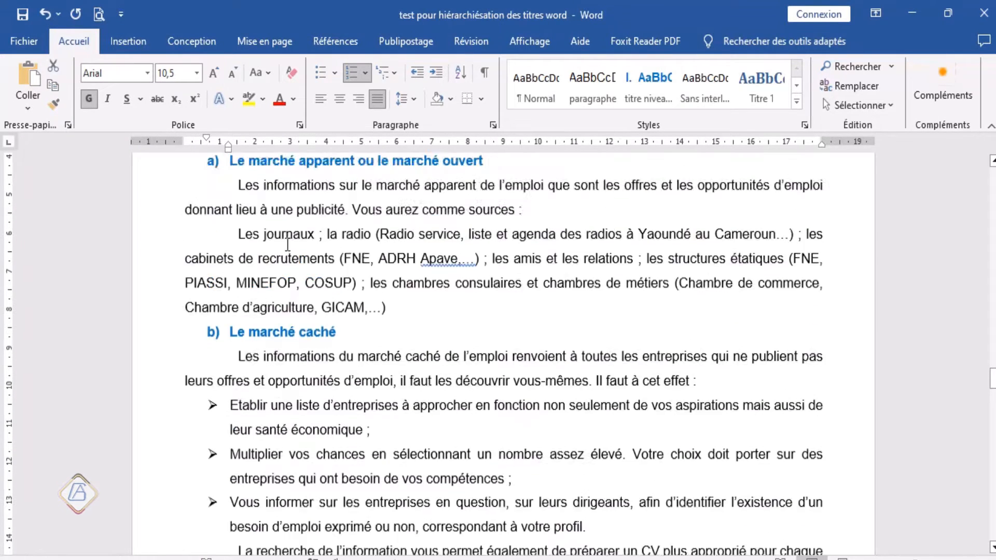
{"action": "scroll", "coordinate": [288, 244], "scroll_direction": "up", "scroll_amount": 1}
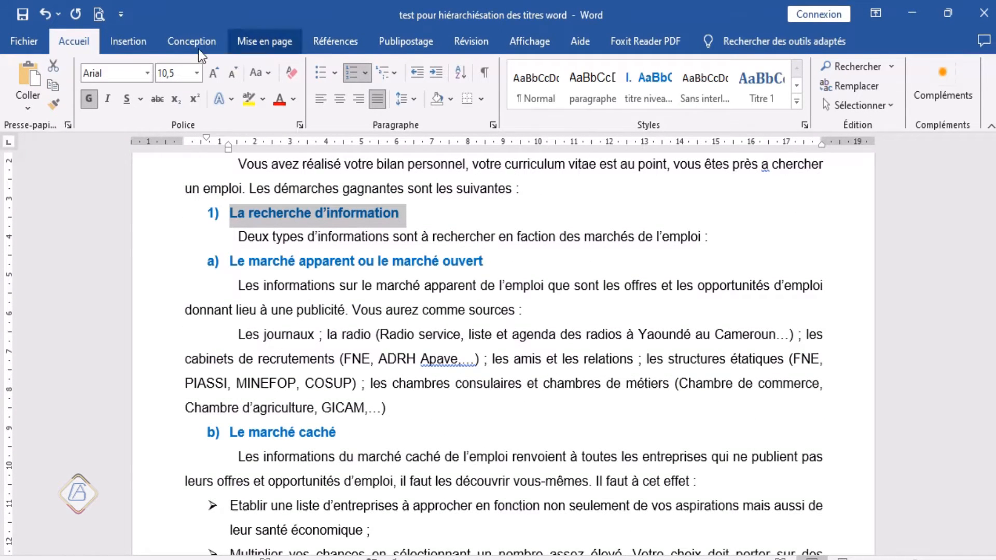
{"action": "left_click", "coordinate": [493, 125]}
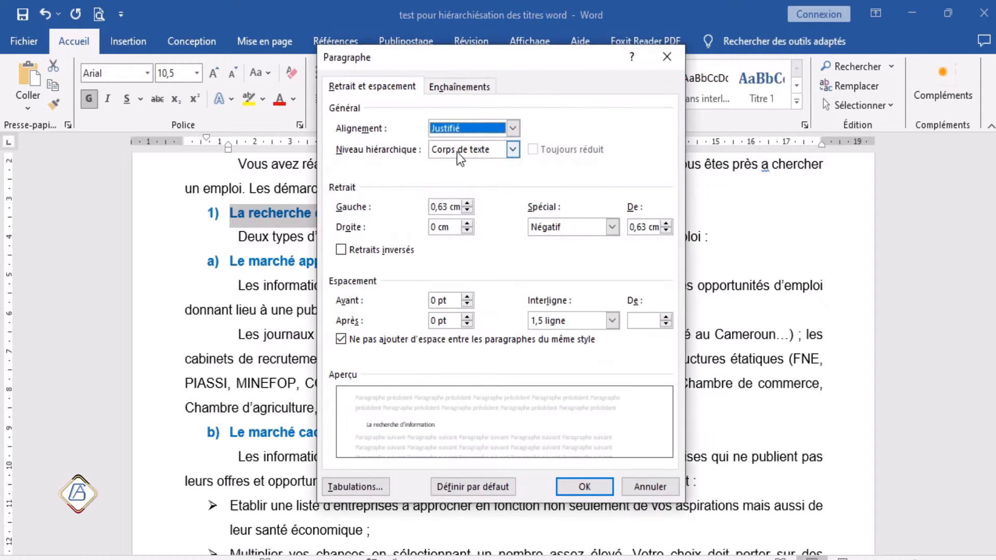
{"action": "left_click", "coordinate": [512, 149]}
{"action": "left_click", "coordinate": [464, 187]}
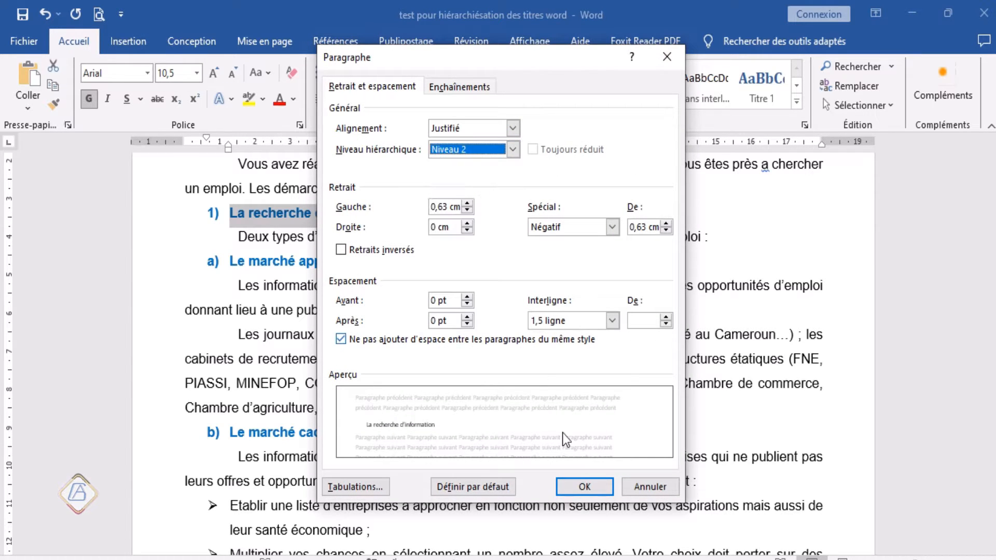
{"action": "left_click", "coordinate": [576, 487]}
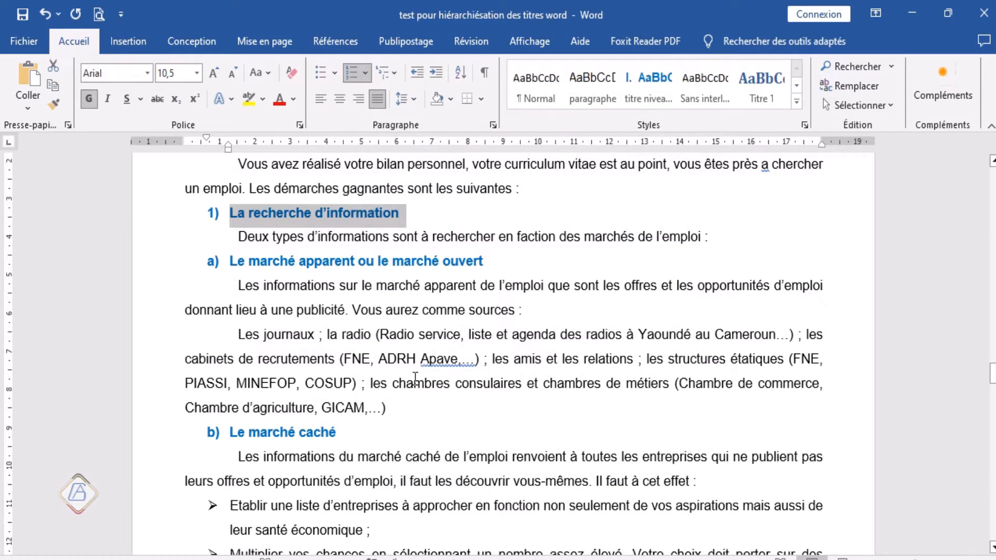
Step: Set the outline level of part III's subtitles La rédaction de votre curriculum vitae (cv) and Nom, adresse postale, téléphone, courriel to Niveau 2
{"action": "scroll", "coordinate": [412, 374], "scroll_direction": "down", "scroll_amount": 4}
{"action": "scroll", "coordinate": [412, 374], "scroll_direction": "down", "scroll_amount": 12}
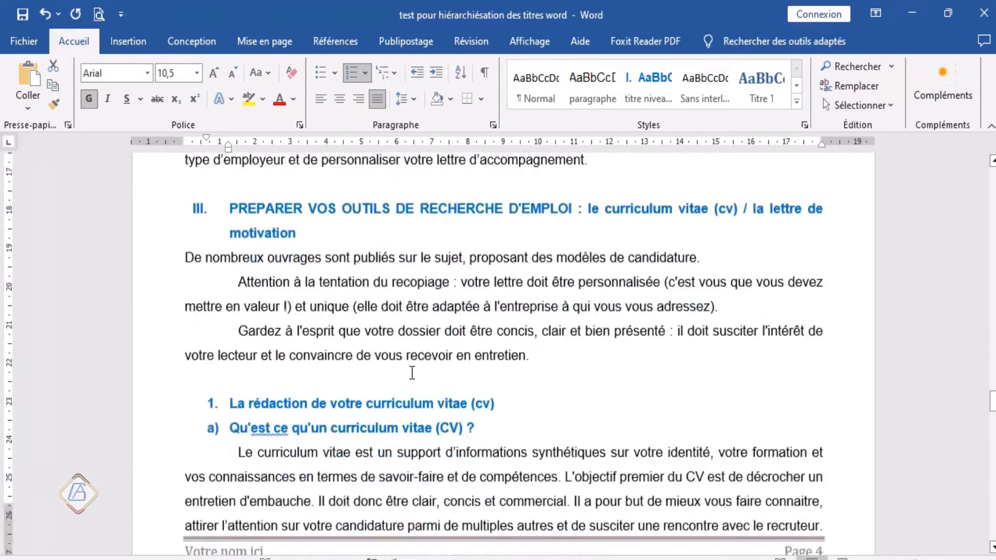
{"action": "scroll", "coordinate": [411, 372], "scroll_direction": "down", "scroll_amount": 4}
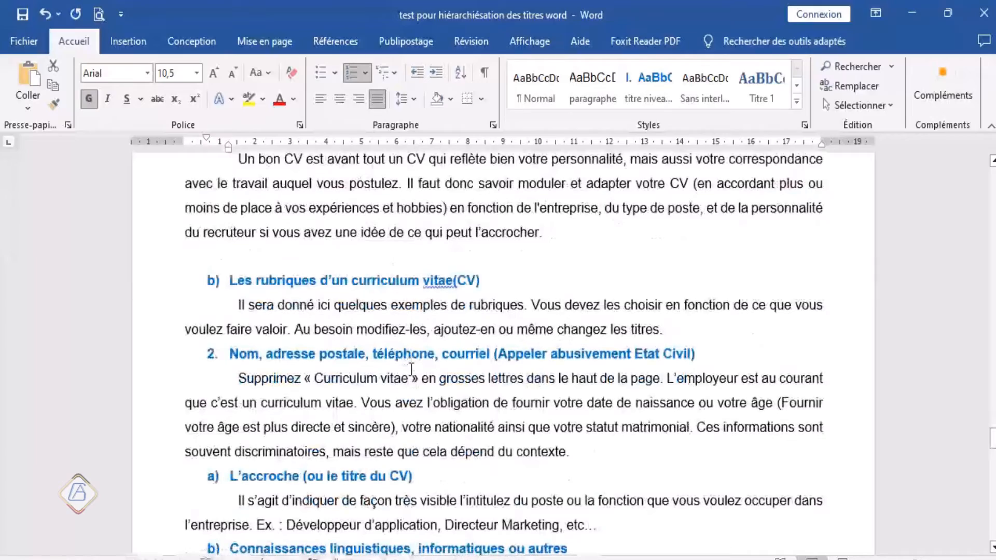
{"action": "scroll", "coordinate": [410, 369], "scroll_direction": "up", "scroll_amount": 4}
{"action": "scroll", "coordinate": [410, 369], "scroll_direction": "up", "scroll_amount": 3}
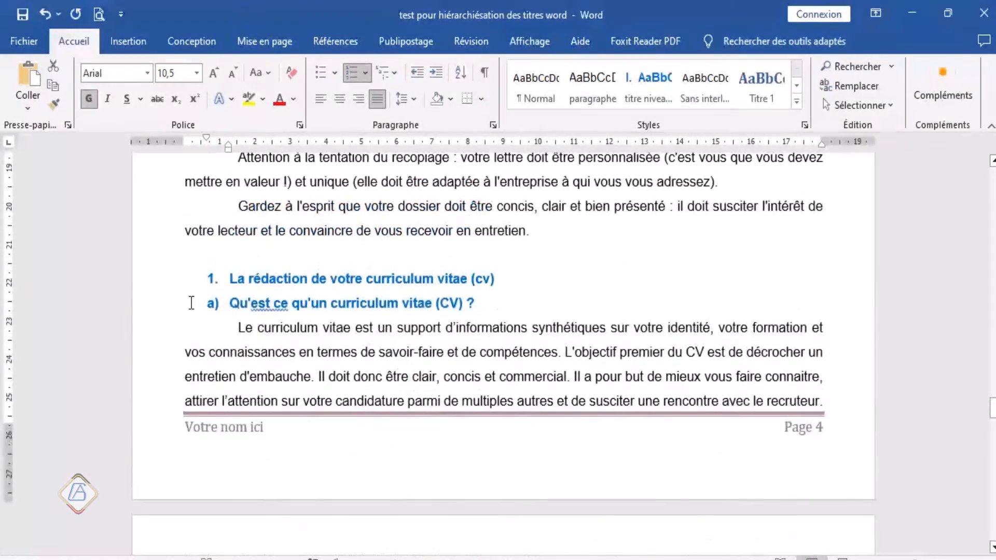
{"action": "left_click", "coordinate": [167, 285]}
{"action": "scroll", "coordinate": [235, 317], "scroll_direction": "down", "scroll_amount": 9}
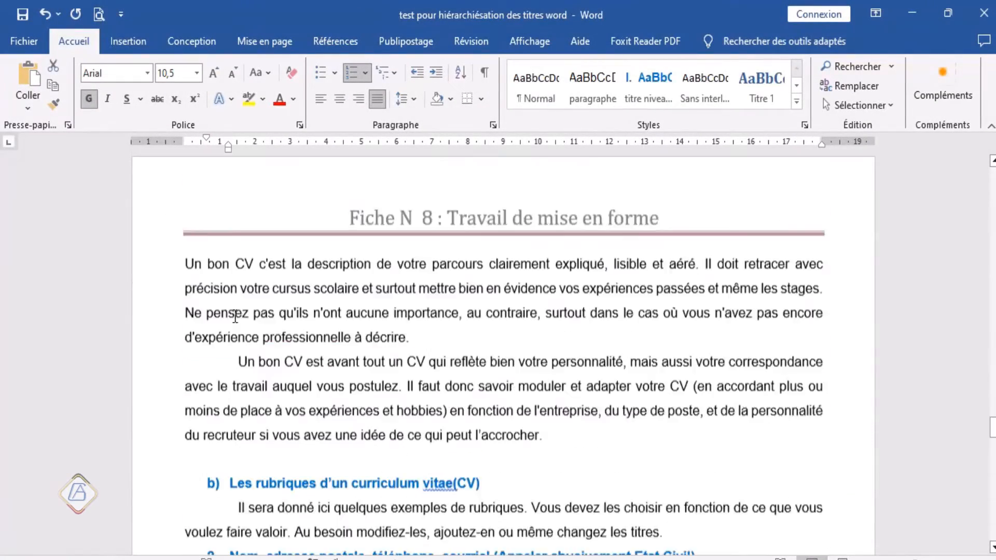
{"action": "scroll", "coordinate": [235, 317], "scroll_direction": "up", "scroll_amount": 2}
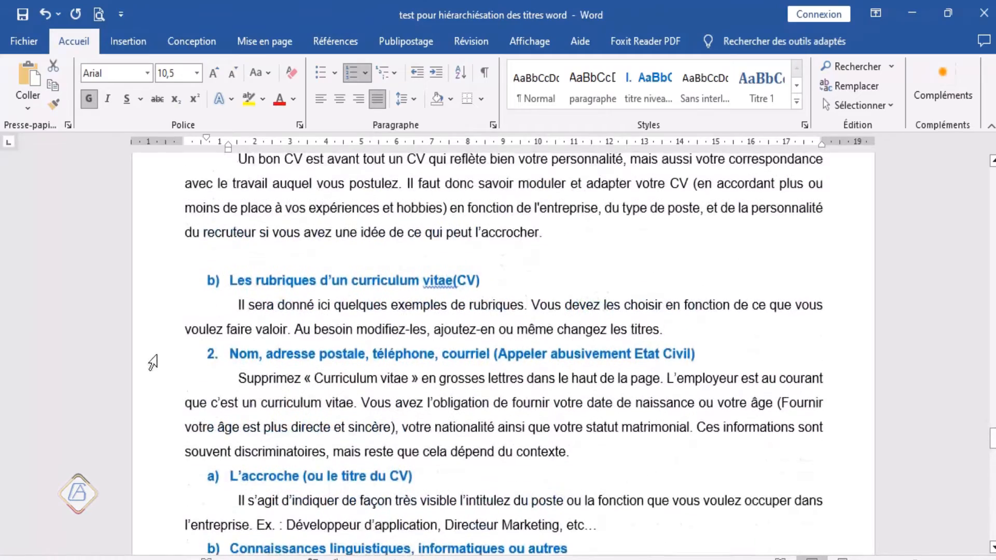
{"action": "left_click", "coordinate": [152, 363]}
{"action": "scroll", "coordinate": [228, 368], "scroll_direction": "down", "scroll_amount": 1}
{"action": "scroll", "coordinate": [228, 367], "scroll_direction": "down", "scroll_amount": 15}
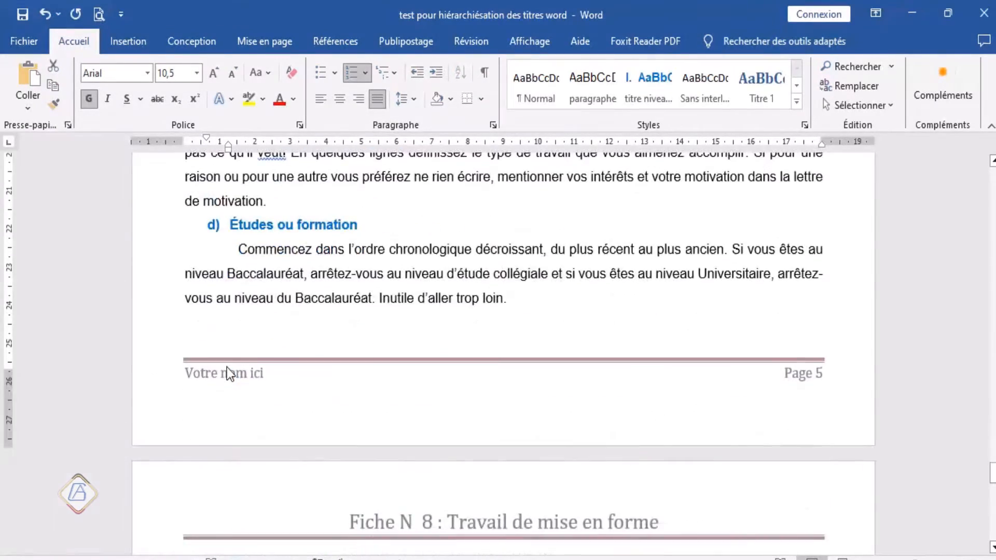
{"action": "scroll", "coordinate": [229, 367], "scroll_direction": "up", "scroll_amount": 5}
{"action": "scroll", "coordinate": [226, 360], "scroll_direction": "up", "scroll_amount": 5}
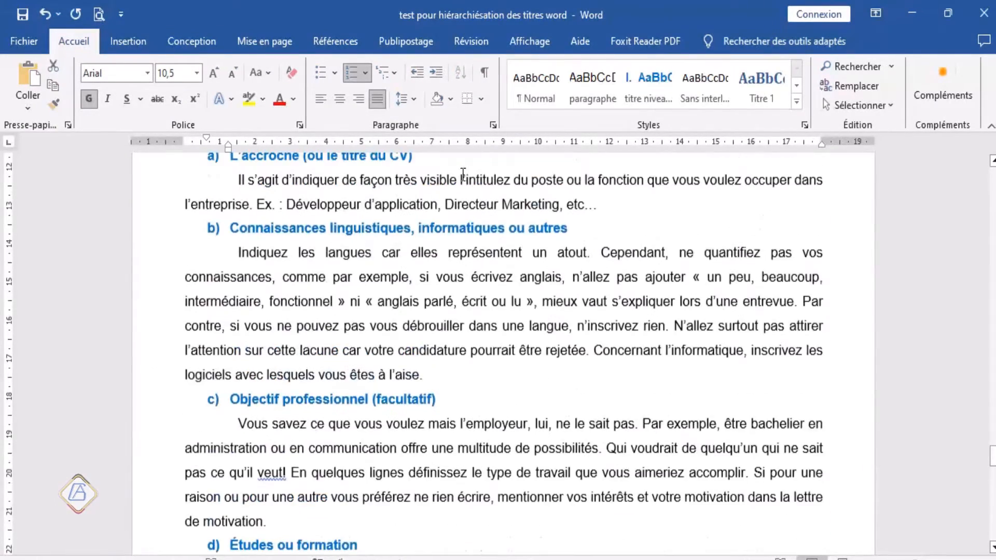
{"action": "left_click", "coordinate": [493, 126]}
{"action": "left_click", "coordinate": [513, 150]}
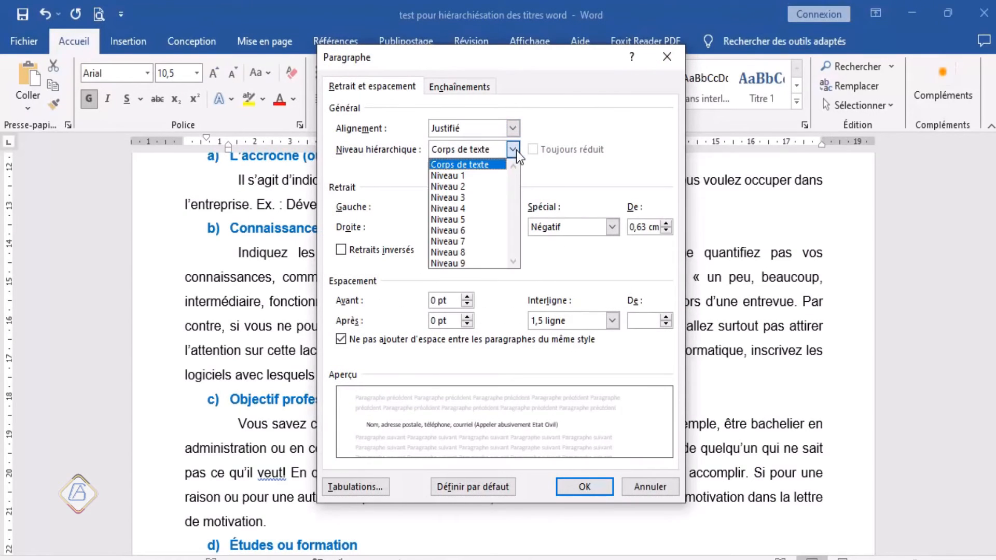
{"action": "left_click", "coordinate": [472, 189]}
{"action": "left_click", "coordinate": [568, 485]}
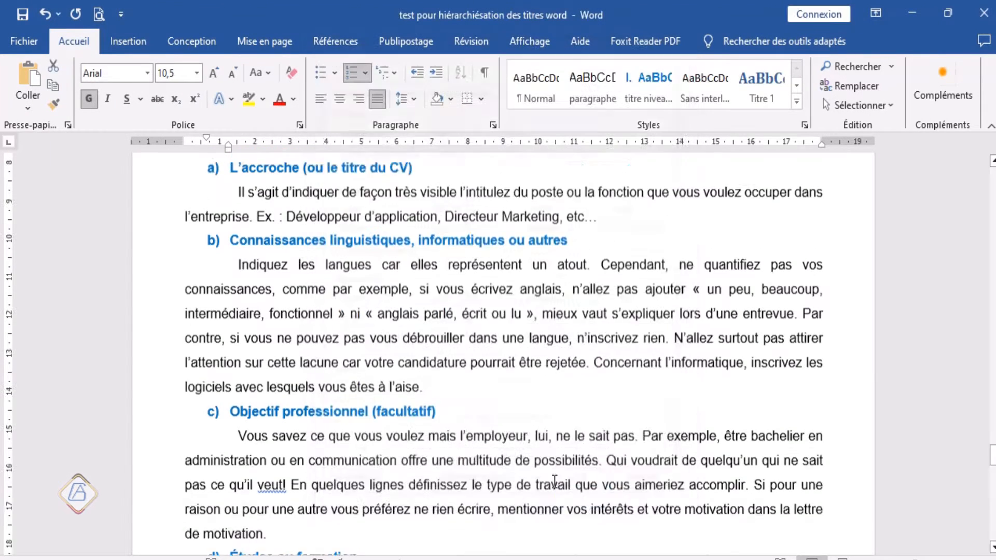
Step: Look back through parts III, II and I to find the lettered titles under the numbered subtitles
{"action": "scroll", "coordinate": [420, 396], "scroll_direction": "up", "scroll_amount": 7}
{"action": "scroll", "coordinate": [420, 396], "scroll_direction": "up", "scroll_amount": 10}
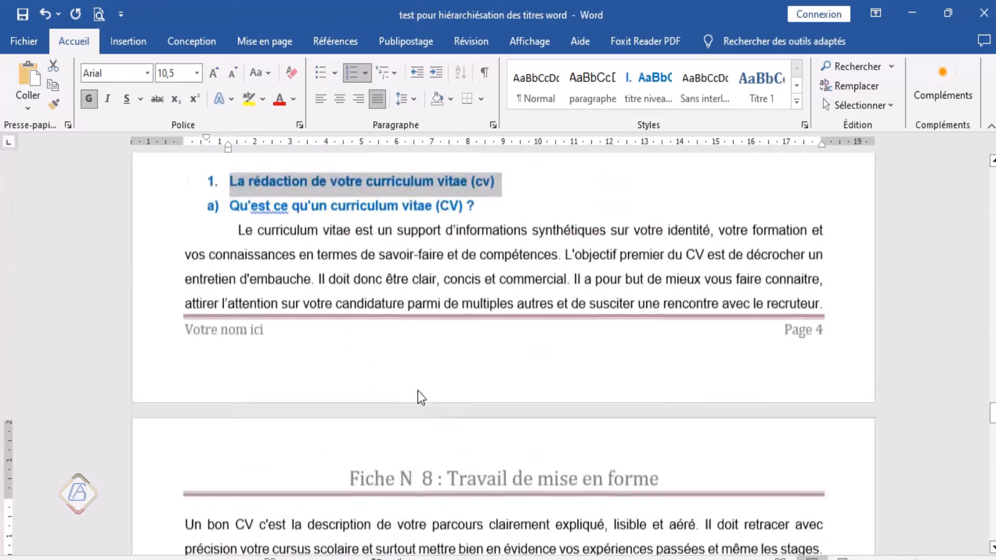
{"action": "scroll", "coordinate": [419, 390], "scroll_direction": "up", "scroll_amount": 12}
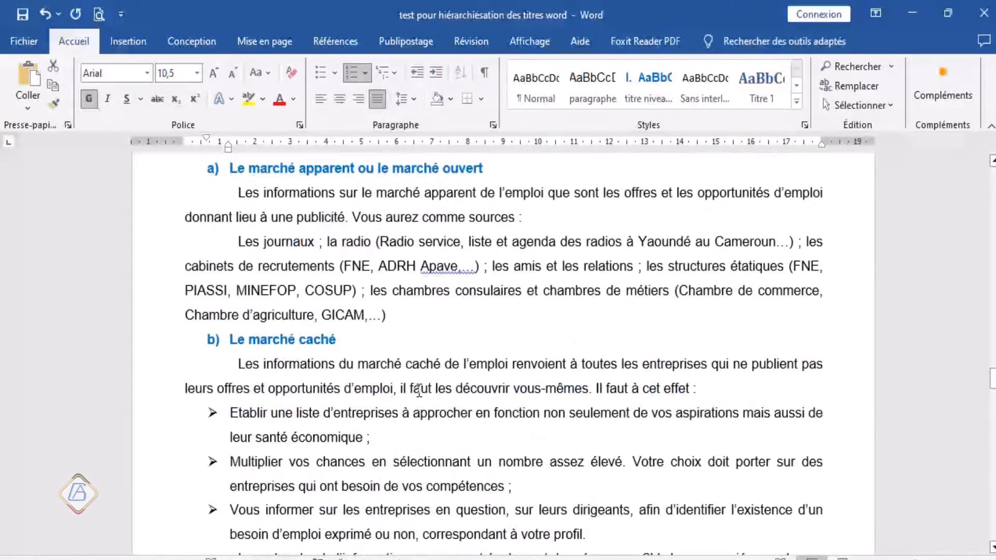
{"action": "scroll", "coordinate": [420, 391], "scroll_direction": "up", "scroll_amount": 9}
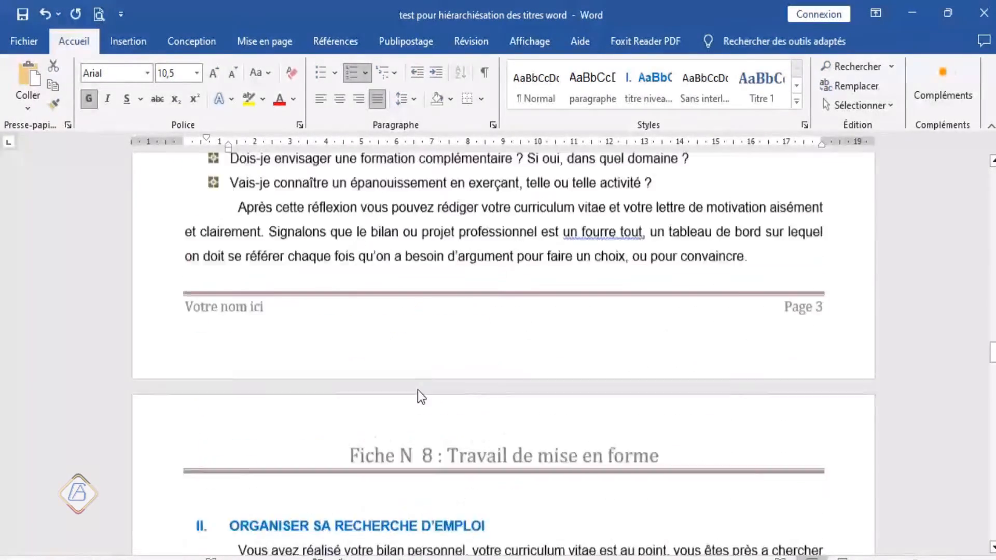
{"action": "scroll", "coordinate": [419, 390], "scroll_direction": "up", "scroll_amount": 10}
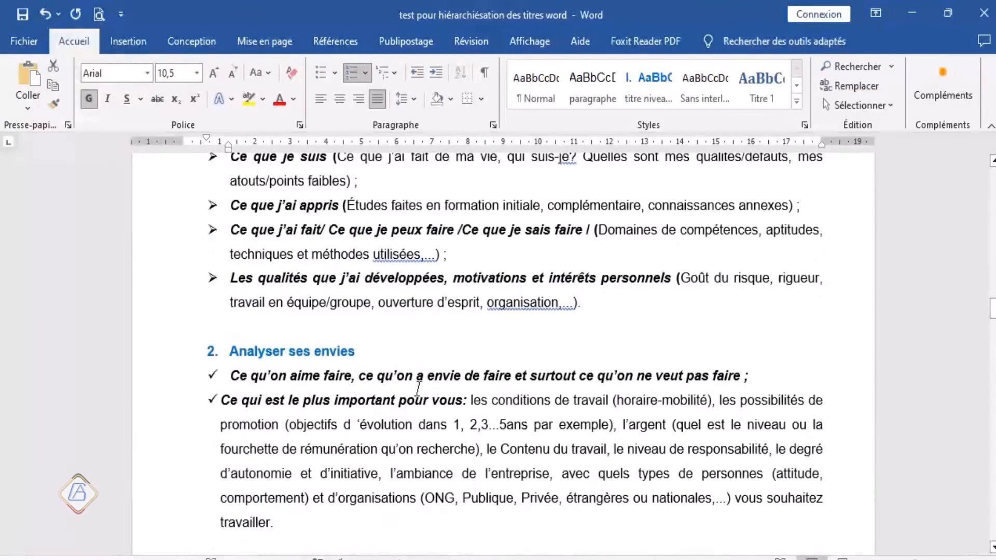
{"action": "scroll", "coordinate": [420, 395], "scroll_direction": "up", "scroll_amount": 10}
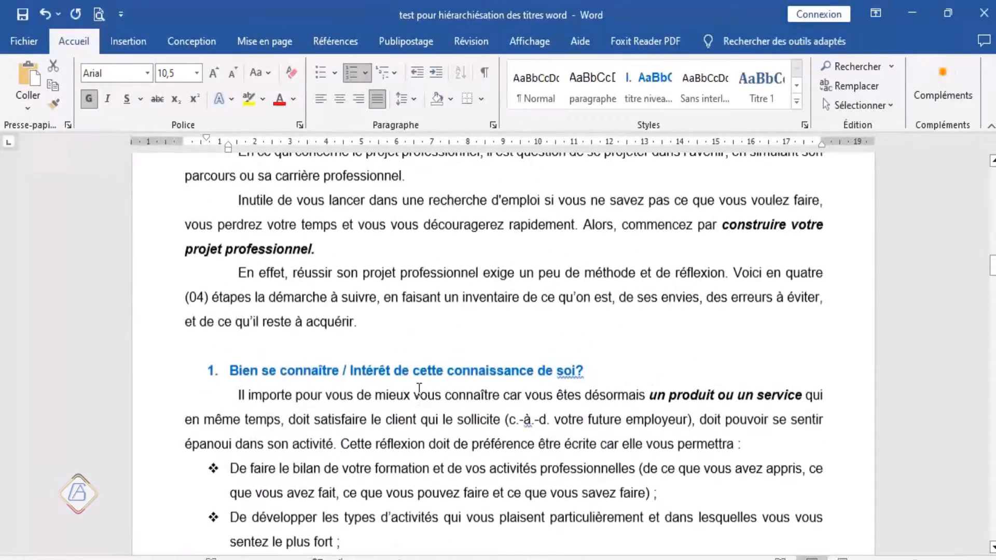
{"action": "scroll", "coordinate": [420, 390], "scroll_direction": "down", "scroll_amount": 10}
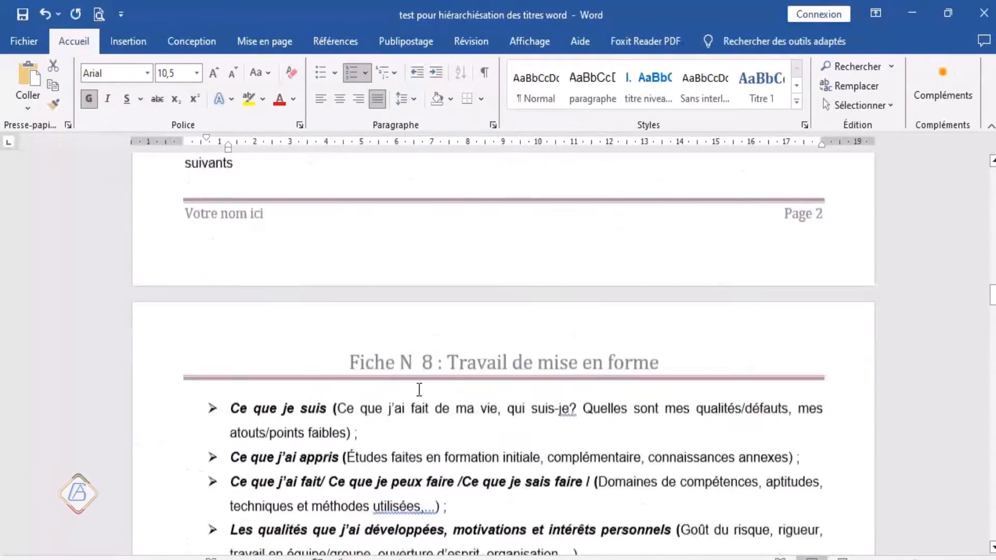
{"action": "scroll", "coordinate": [419, 391], "scroll_direction": "down", "scroll_amount": 10}
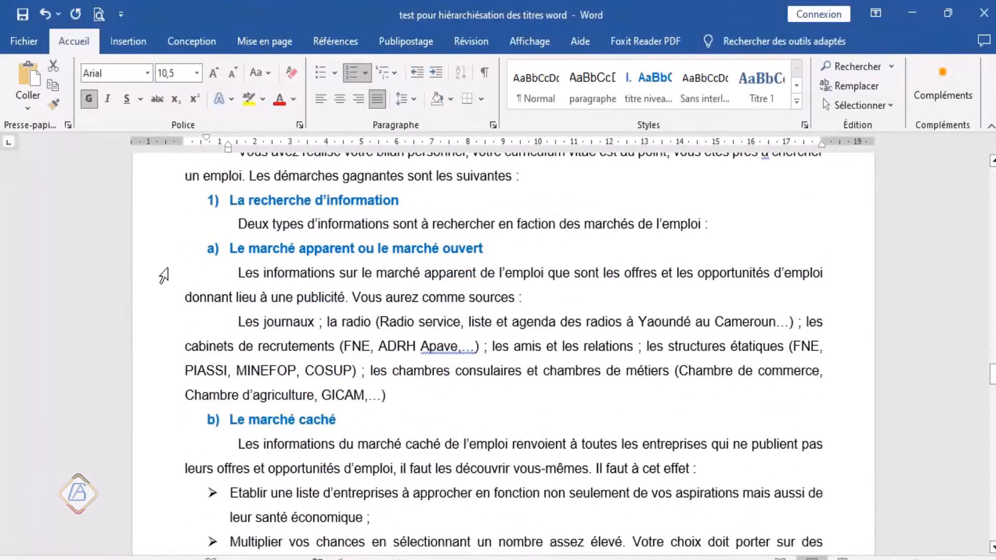
Step: Set the outline level (Niveau hiérarchique) of Le marché apparent ou le marché ouvert and Le marché caché in part II to Niveau 3
{"action": "left_click", "coordinate": [163, 258]}
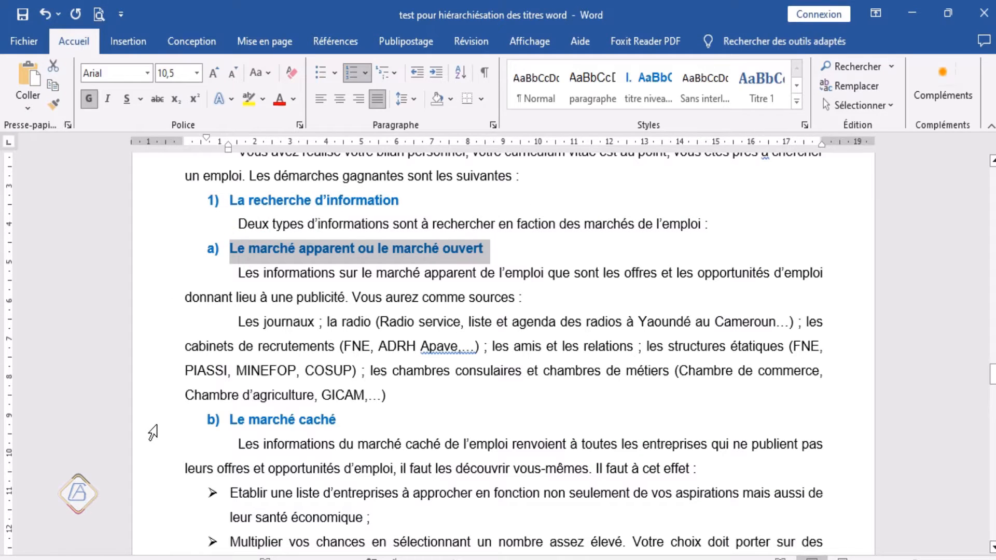
{"action": "left_click", "coordinate": [171, 427], "text": "ctrl"}
{"action": "scroll", "coordinate": [171, 436], "scroll_direction": "down", "scroll_amount": 4}
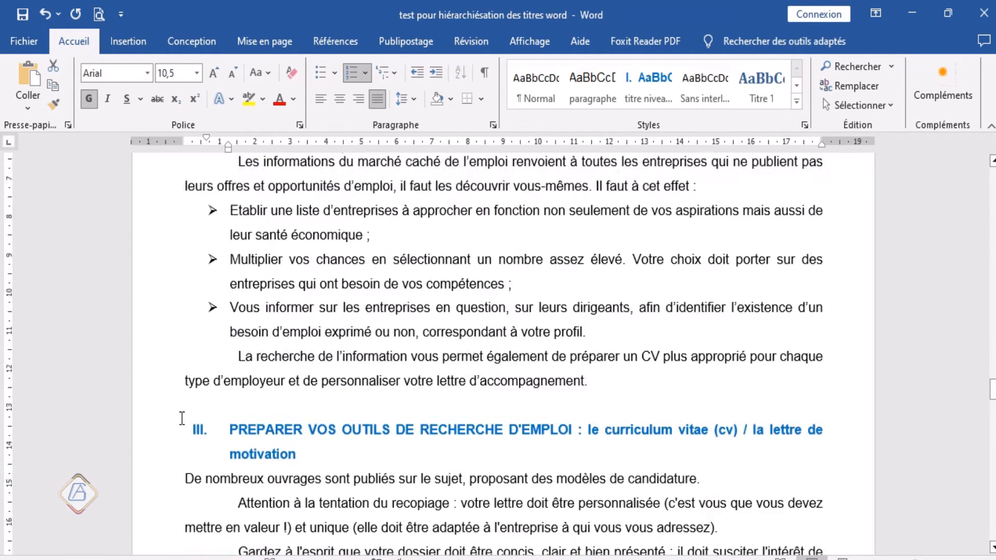
{"action": "scroll", "coordinate": [209, 404], "scroll_direction": "up", "scroll_amount": 4}
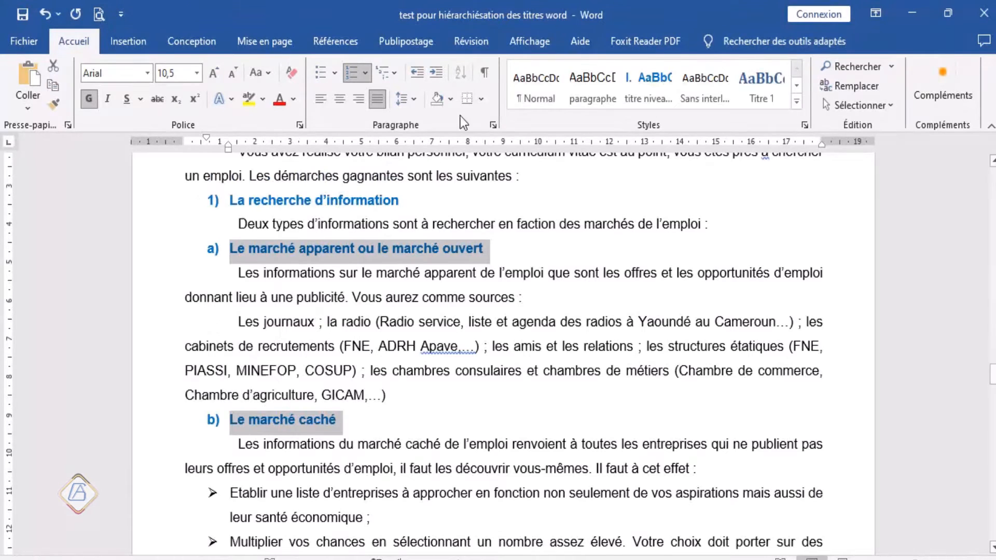
{"action": "left_click", "coordinate": [492, 127]}
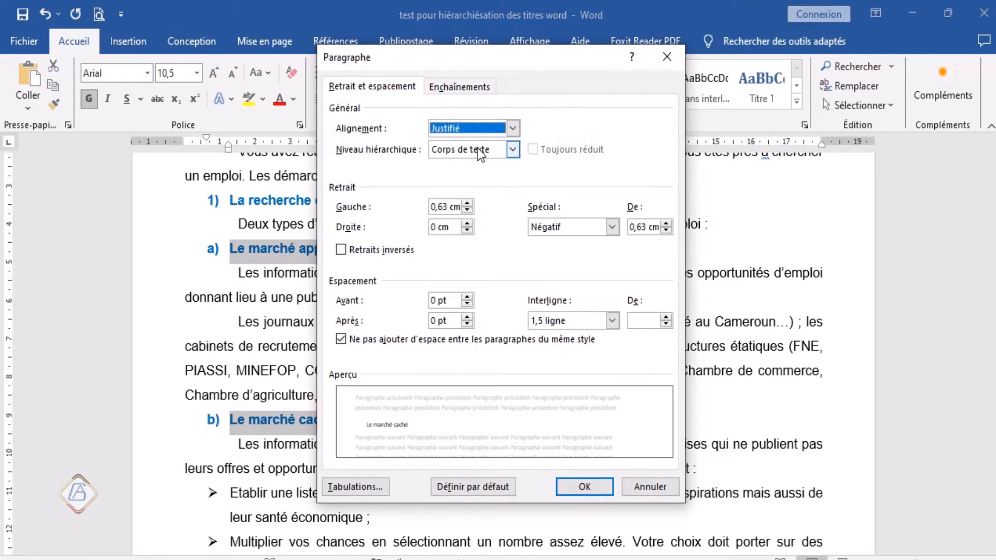
{"action": "left_click", "coordinate": [513, 154]}
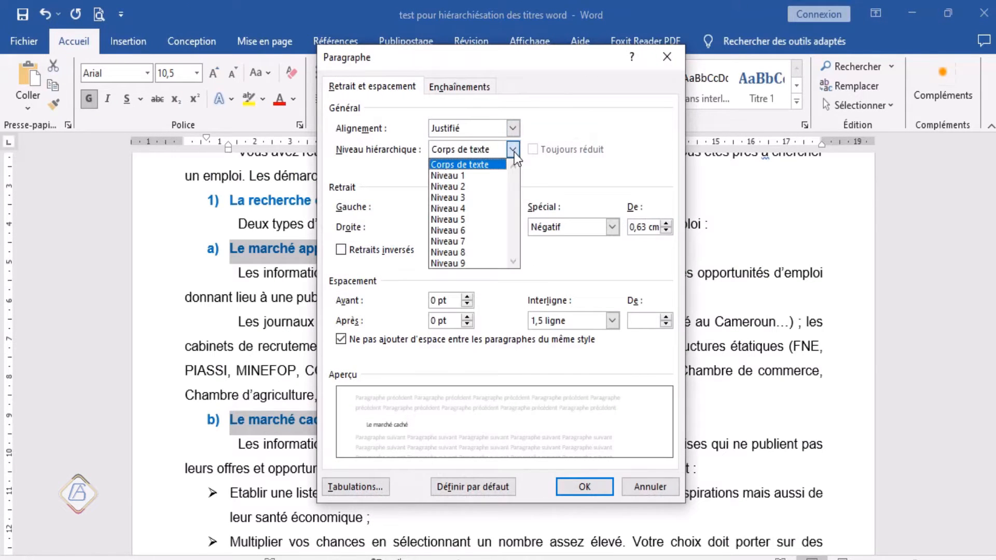
{"action": "left_click", "coordinate": [467, 197]}
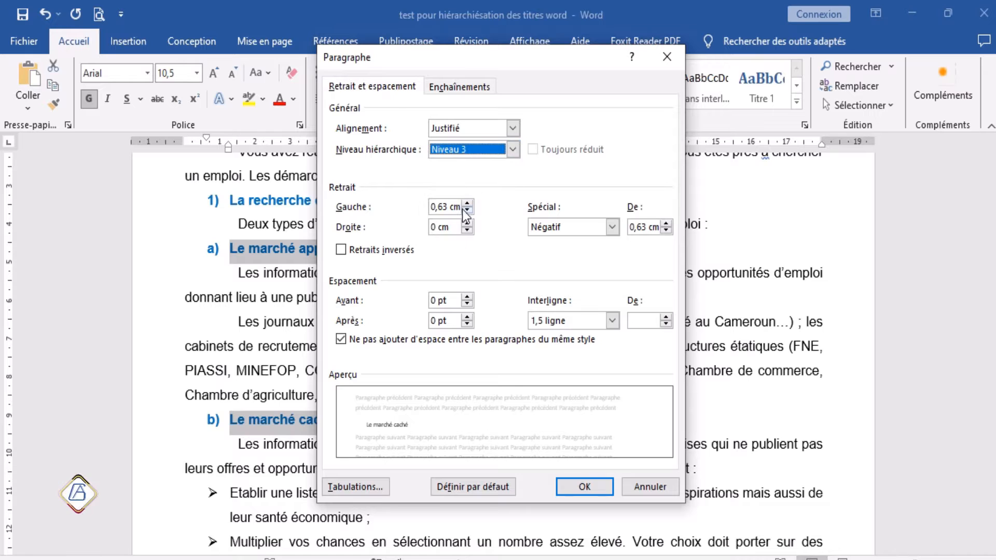
{"action": "left_click", "coordinate": [574, 487]}
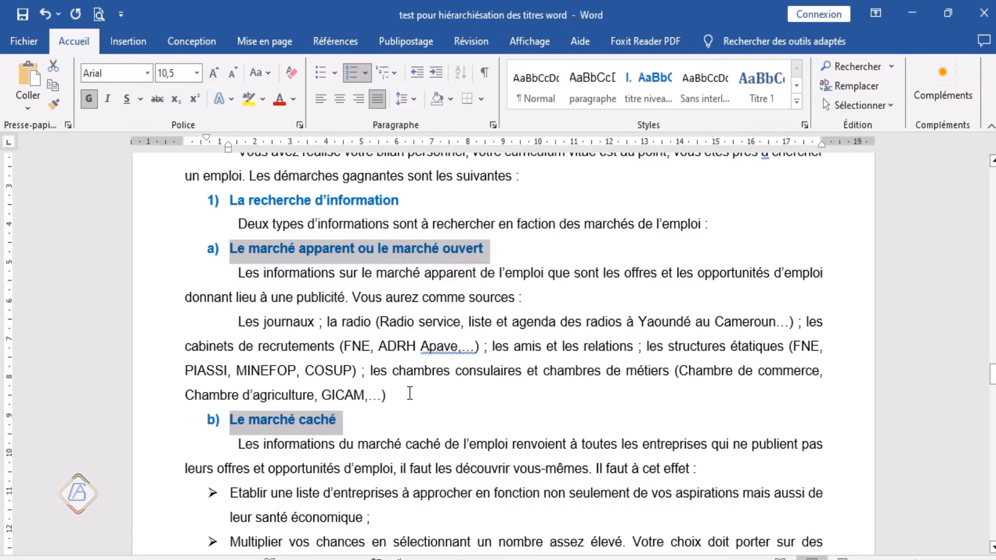
Step: Select the lettered titles Qu'est ce qu'un curriculum vitae (CV) ? and Les rubriques d'un curriculum vitae(CV) together in part III
{"action": "scroll", "coordinate": [410, 393], "scroll_direction": "down", "scroll_amount": 3}
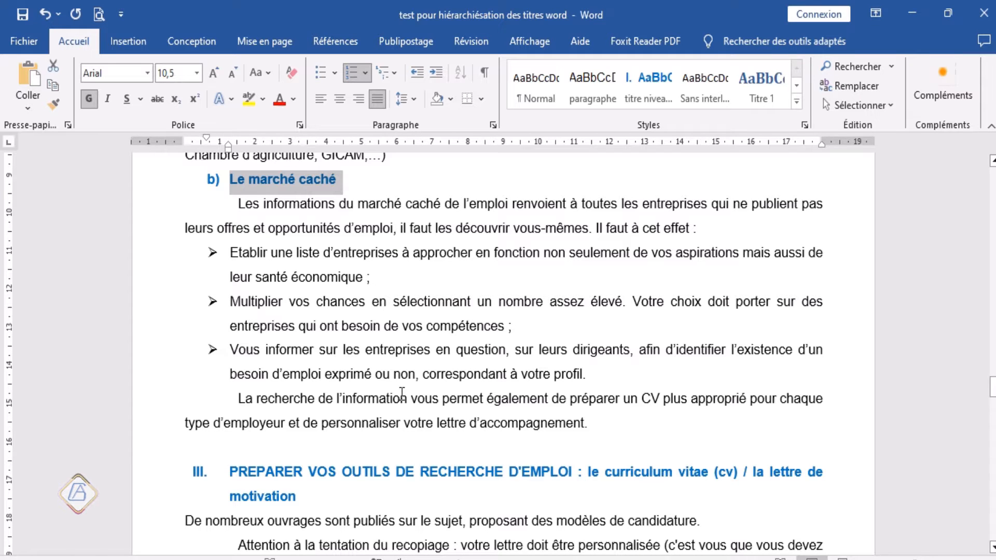
{"action": "scroll", "coordinate": [402, 394], "scroll_direction": "down", "scroll_amount": 5}
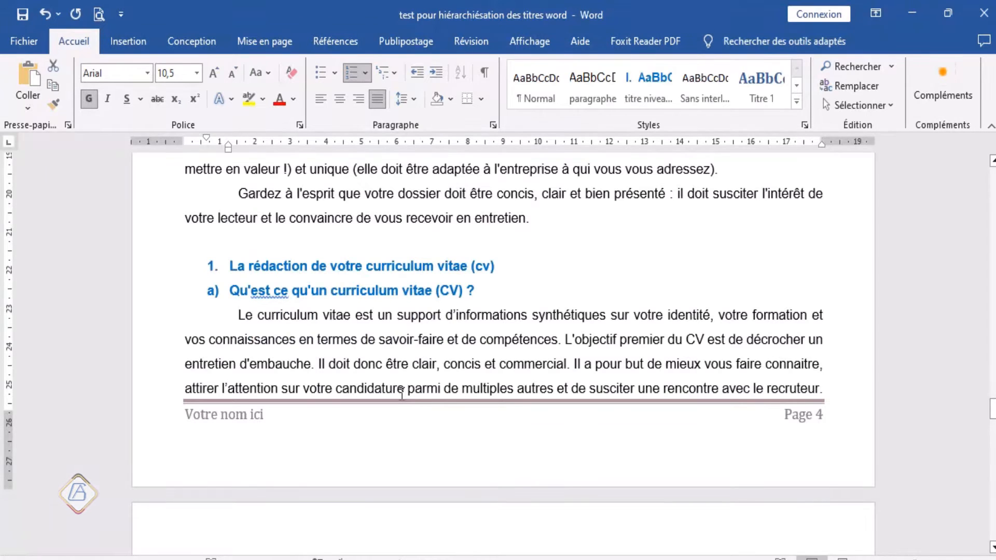
{"action": "scroll", "coordinate": [396, 399], "scroll_direction": "up", "scroll_amount": 3}
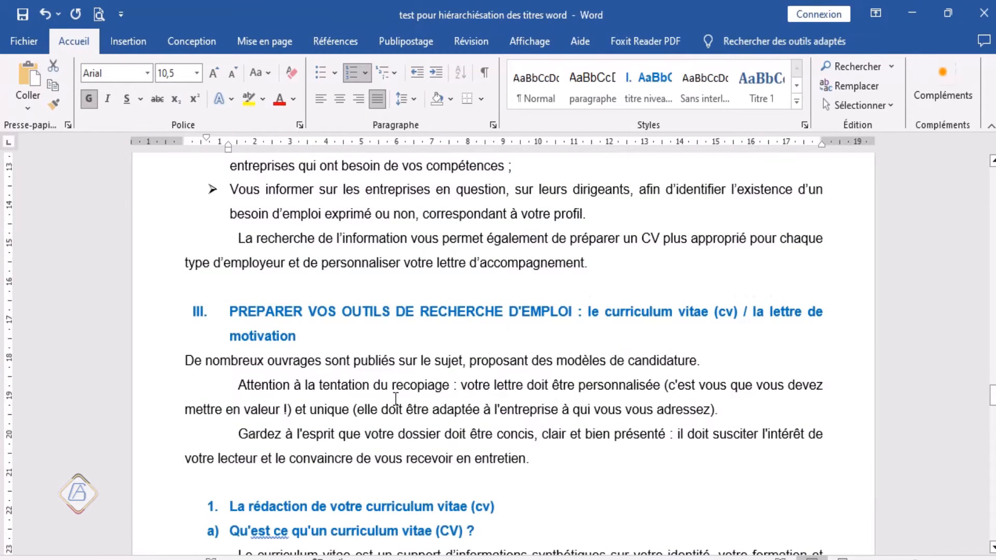
{"action": "scroll", "coordinate": [396, 398], "scroll_direction": "down", "scroll_amount": 3}
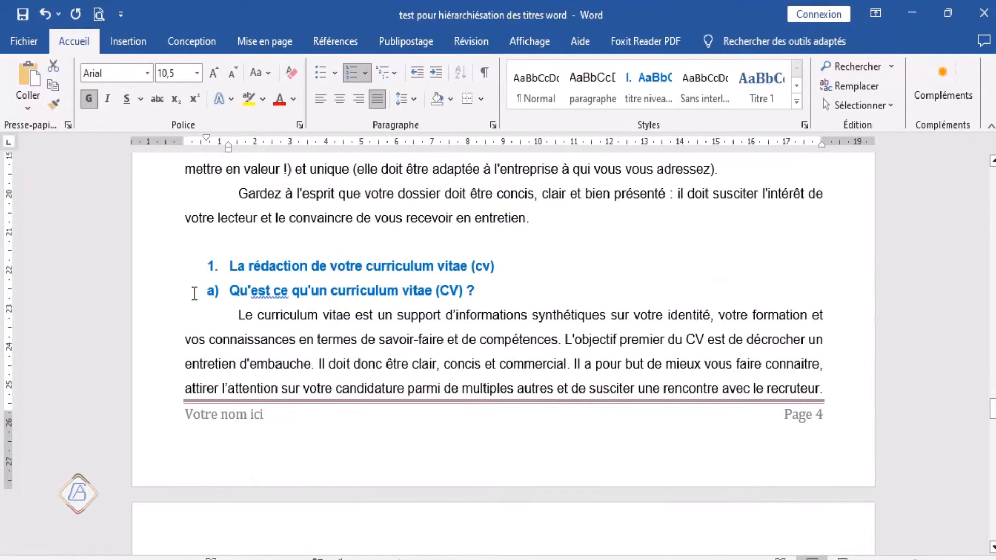
{"action": "scroll", "coordinate": [189, 326], "scroll_direction": "down", "scroll_amount": 5}
{"action": "scroll", "coordinate": [189, 327], "scroll_direction": "down", "scroll_amount": 2}
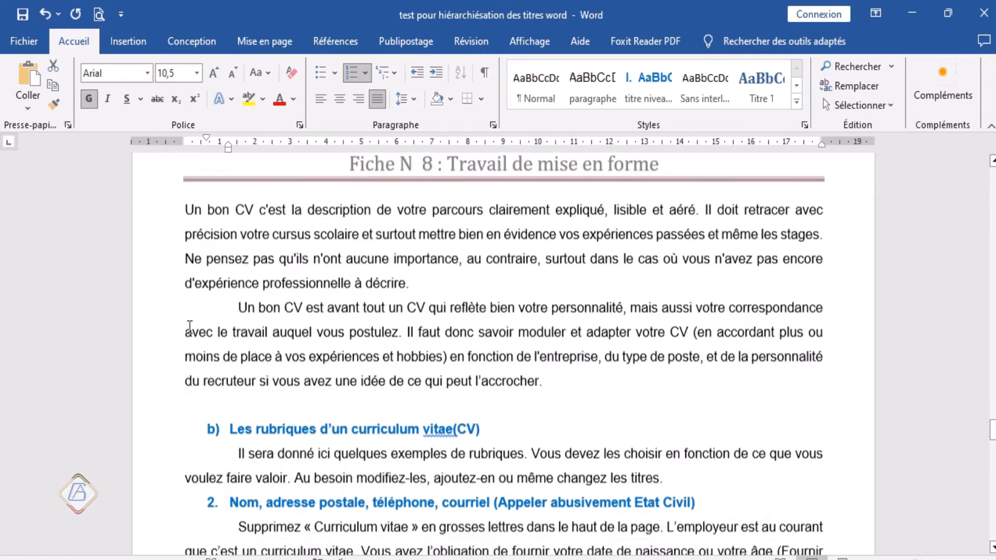
{"action": "scroll", "coordinate": [189, 327], "scroll_direction": "up", "scroll_amount": 8}
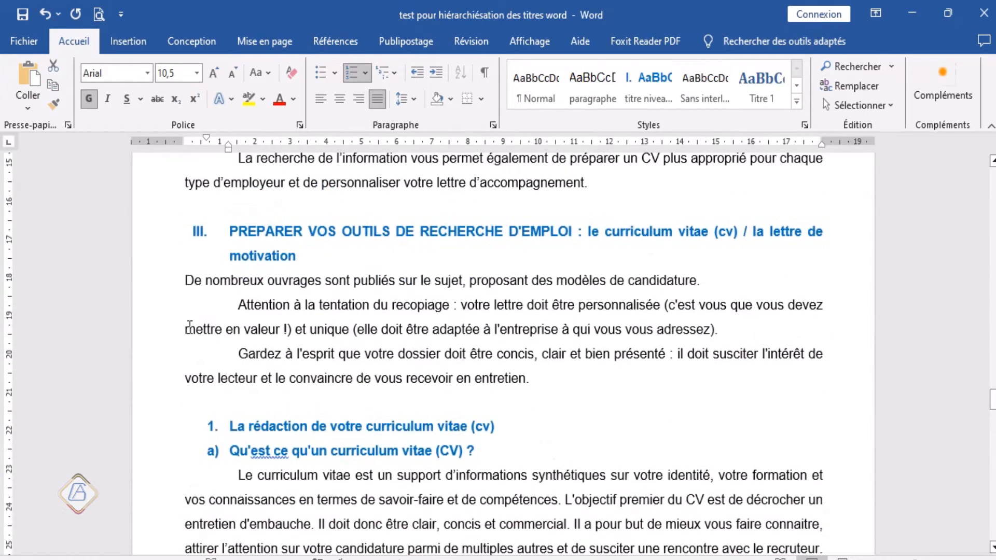
{"action": "scroll", "coordinate": [190, 327], "scroll_direction": "down", "scroll_amount": 2}
{"action": "left_click", "coordinate": [164, 300]}
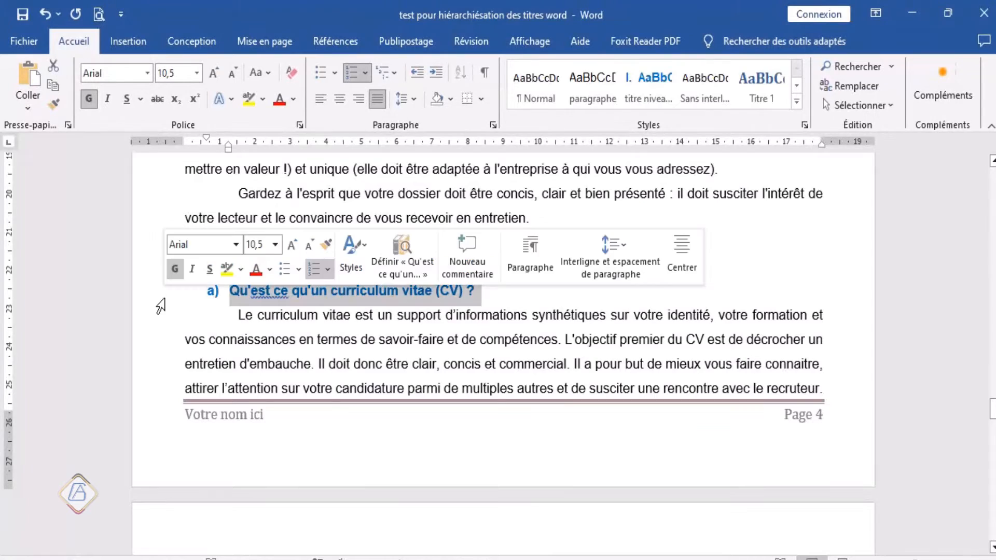
{"action": "scroll", "coordinate": [205, 332], "scroll_direction": "down", "scroll_amount": 6}
{"action": "scroll", "coordinate": [205, 332], "scroll_direction": "down", "scroll_amount": 1}
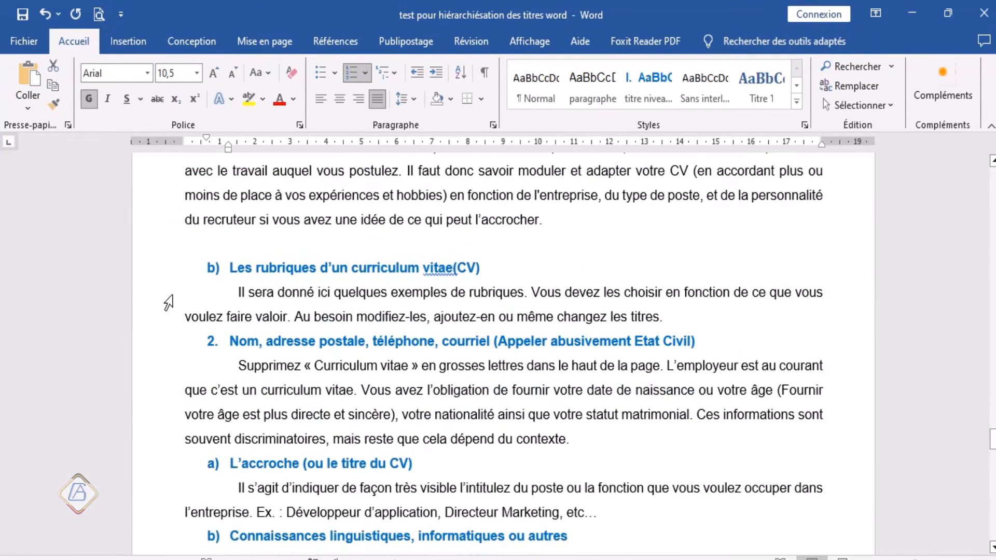
{"action": "left_click", "coordinate": [146, 275]}
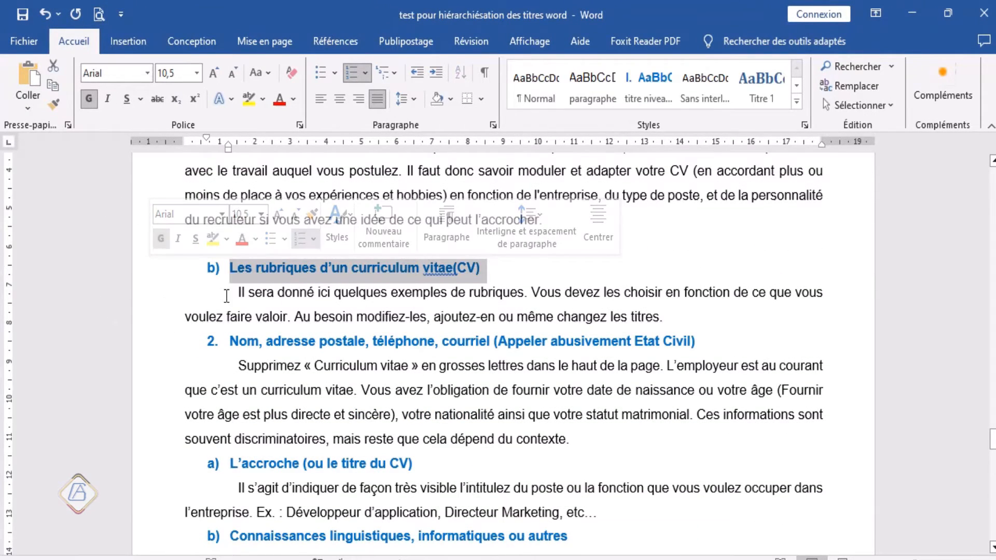
{"action": "scroll", "coordinate": [300, 304], "scroll_direction": "up", "scroll_amount": 4}
{"action": "scroll", "coordinate": [294, 304], "scroll_direction": "up", "scroll_amount": 4}
{"action": "scroll", "coordinate": [294, 304], "scroll_direction": "down", "scroll_amount": 6}
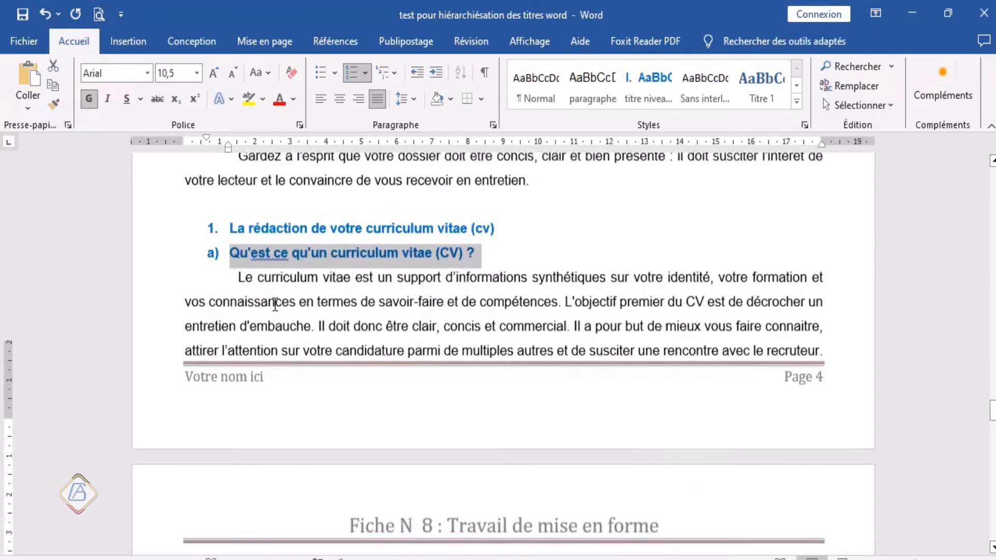
{"action": "scroll", "coordinate": [280, 305], "scroll_direction": "up", "scroll_amount": 2}
{"action": "scroll", "coordinate": [272, 306], "scroll_direction": "up", "scroll_amount": 3}
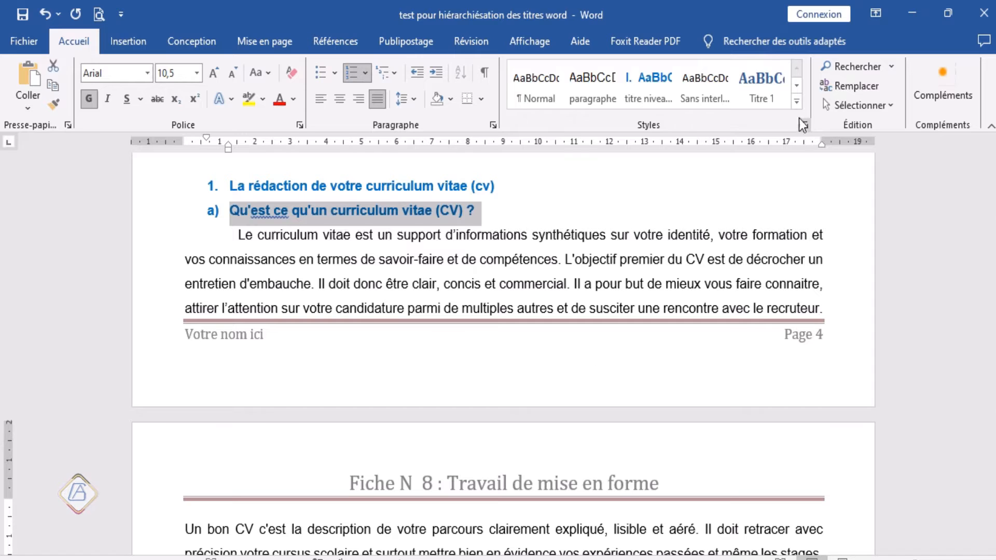
{"action": "left_click", "coordinate": [793, 104]}
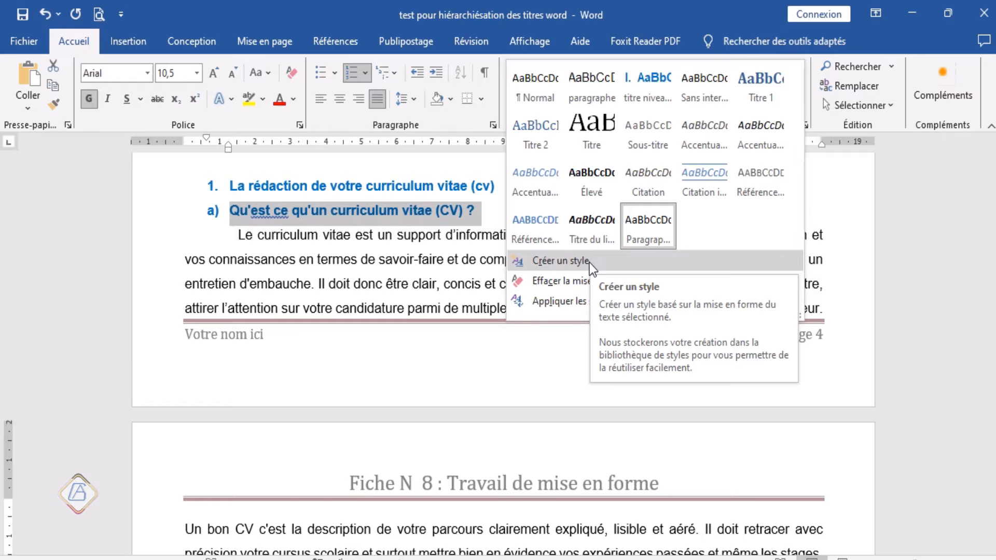
{"action": "scroll", "coordinate": [623, 135], "scroll_direction": "down", "scroll_amount": 4}
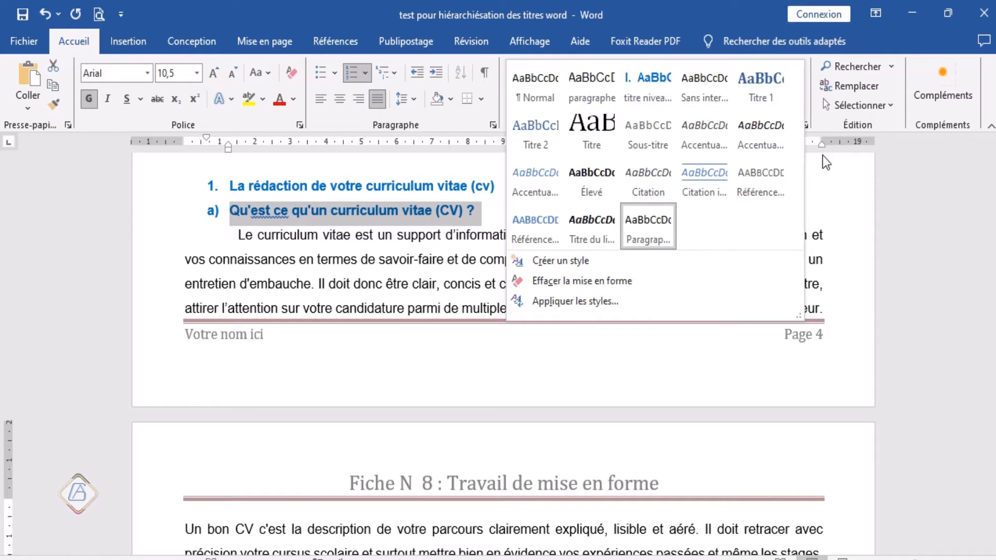
{"action": "left_click", "coordinate": [827, 179]}
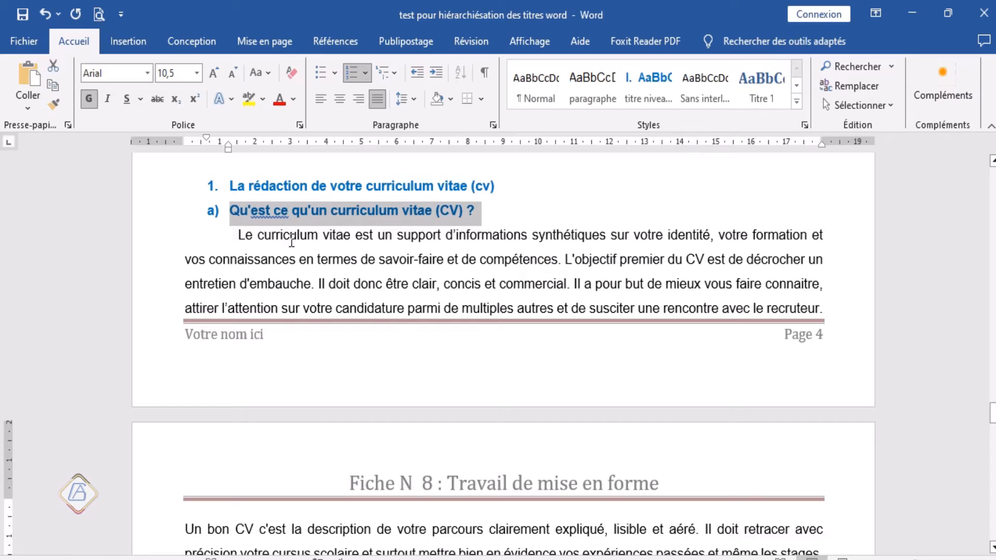
Step: Set the outline level (Niveau hiérarchique) of Qu'est ce qu'un curriculum vitae (CV) ? and Les rubriques d'un curriculum vitae(CV) to Niveau 3
{"action": "scroll", "coordinate": [353, 315], "scroll_direction": "down", "scroll_amount": 5}
{"action": "scroll", "coordinate": [353, 315], "scroll_direction": "down", "scroll_amount": 3}
{"action": "scroll", "coordinate": [353, 316], "scroll_direction": "up", "scroll_amount": 8}
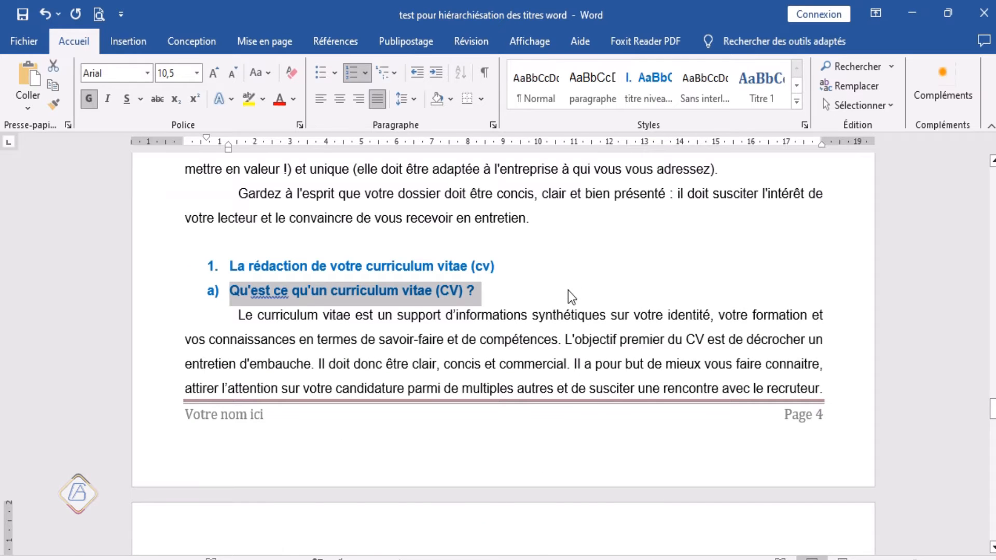
{"action": "scroll", "coordinate": [564, 292], "scroll_direction": "down", "scroll_amount": 3}
{"action": "scroll", "coordinate": [564, 292], "scroll_direction": "up", "scroll_amount": 10}
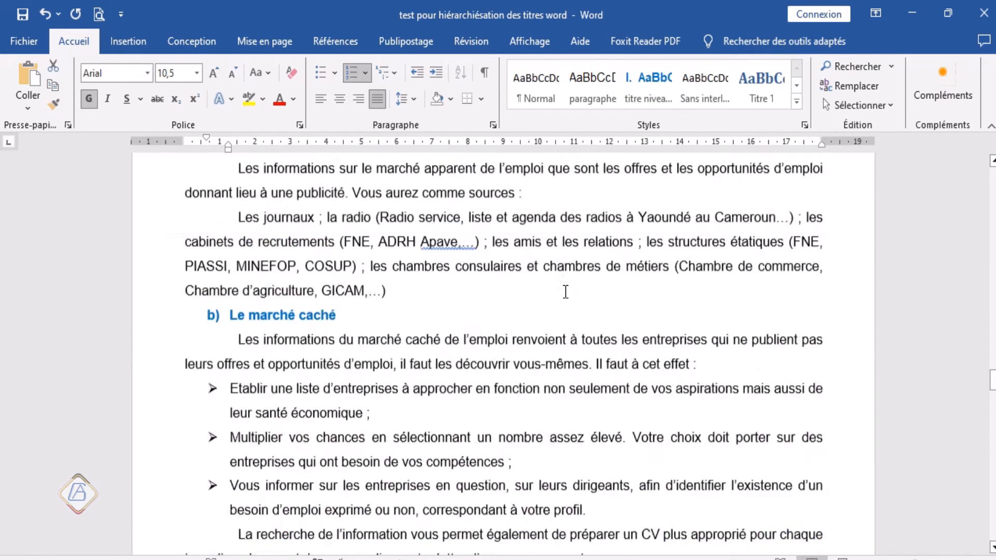
{"action": "scroll", "coordinate": [565, 292], "scroll_direction": "down", "scroll_amount": 7}
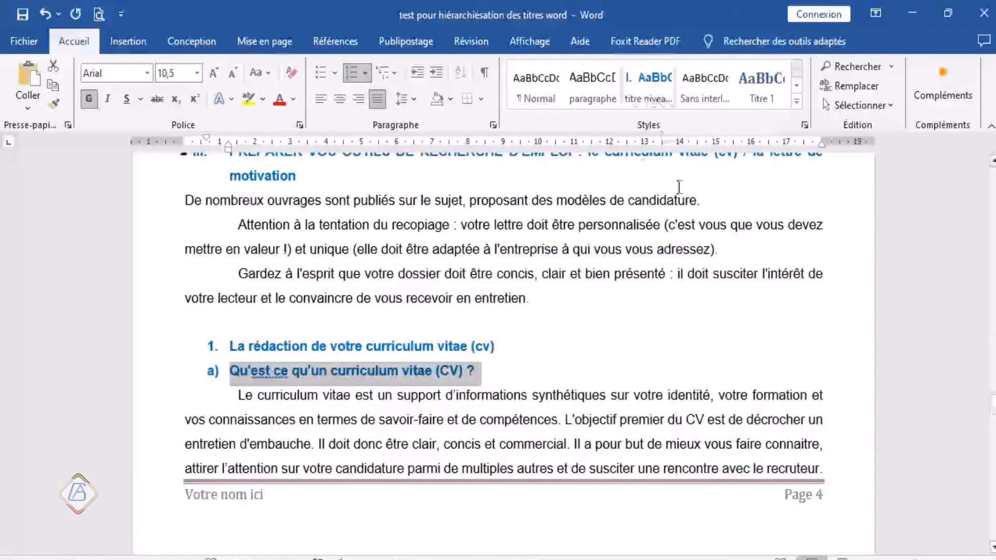
{"action": "scroll", "coordinate": [680, 187], "scroll_direction": "up", "scroll_amount": 2}
{"action": "scroll", "coordinate": [482, 314], "scroll_direction": "down", "scroll_amount": 4}
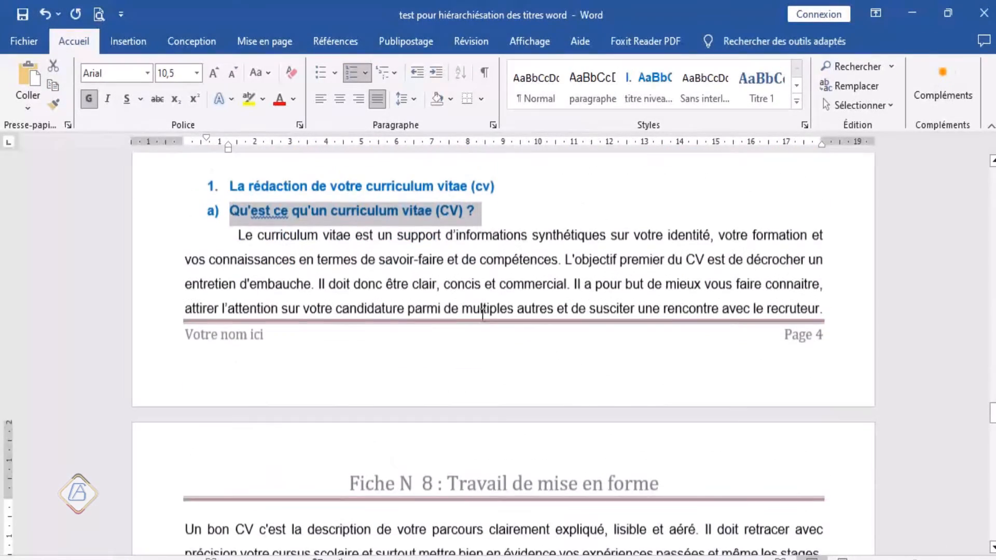
{"action": "left_click", "coordinate": [493, 125]}
{"action": "left_click", "coordinate": [512, 150]}
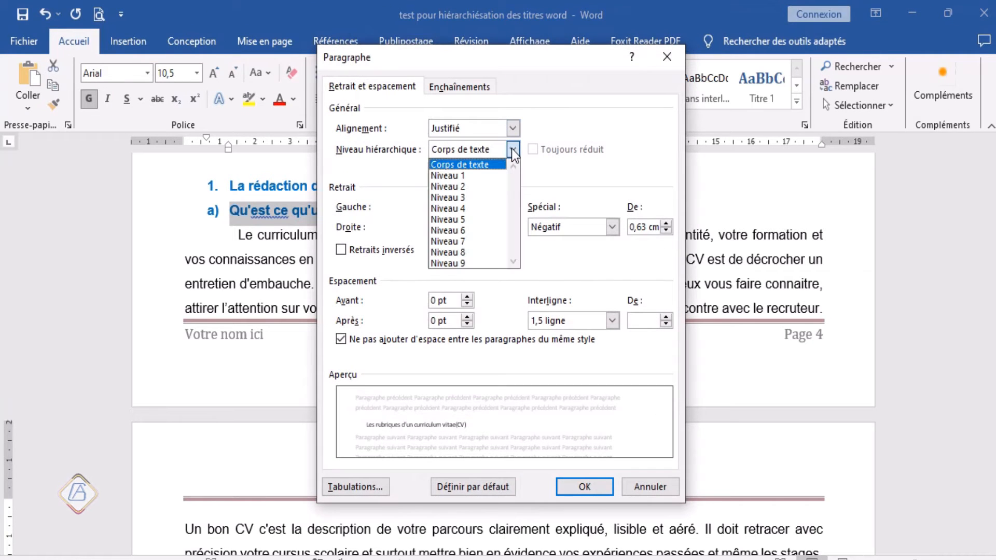
{"action": "left_click", "coordinate": [475, 197]}
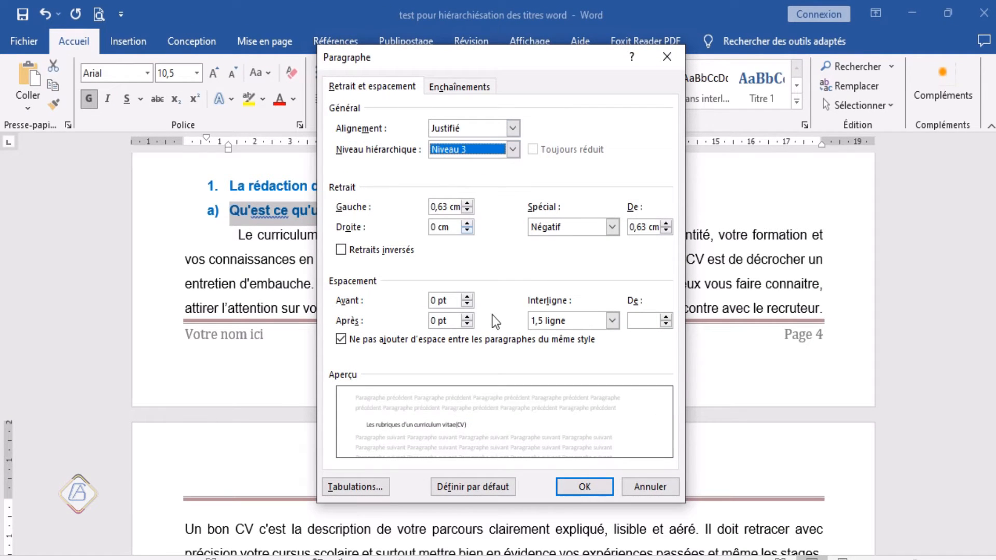
{"action": "left_click", "coordinate": [581, 487]}
{"action": "scroll", "coordinate": [475, 381], "scroll_direction": "down", "scroll_amount": 6}
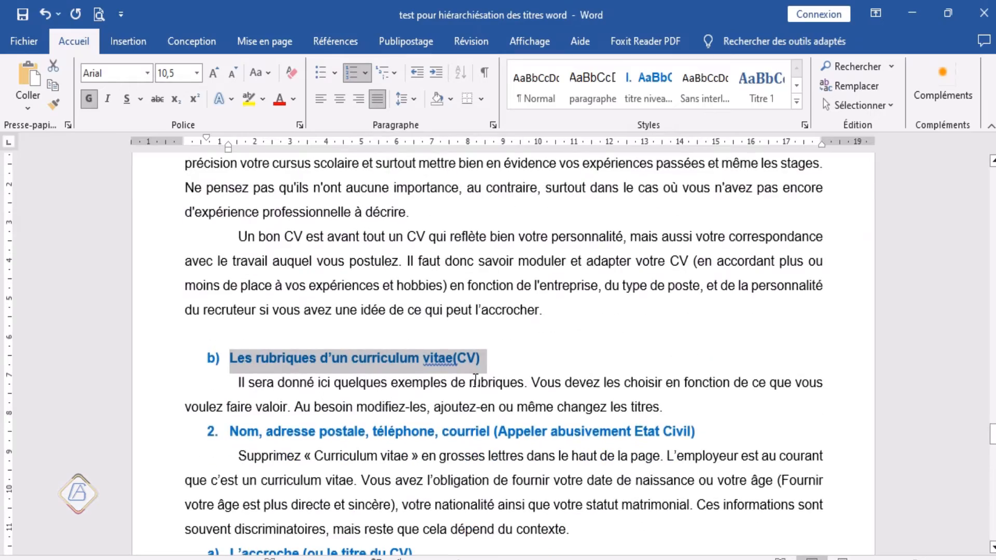
{"action": "scroll", "coordinate": [478, 363], "scroll_direction": "up", "scroll_amount": 9}
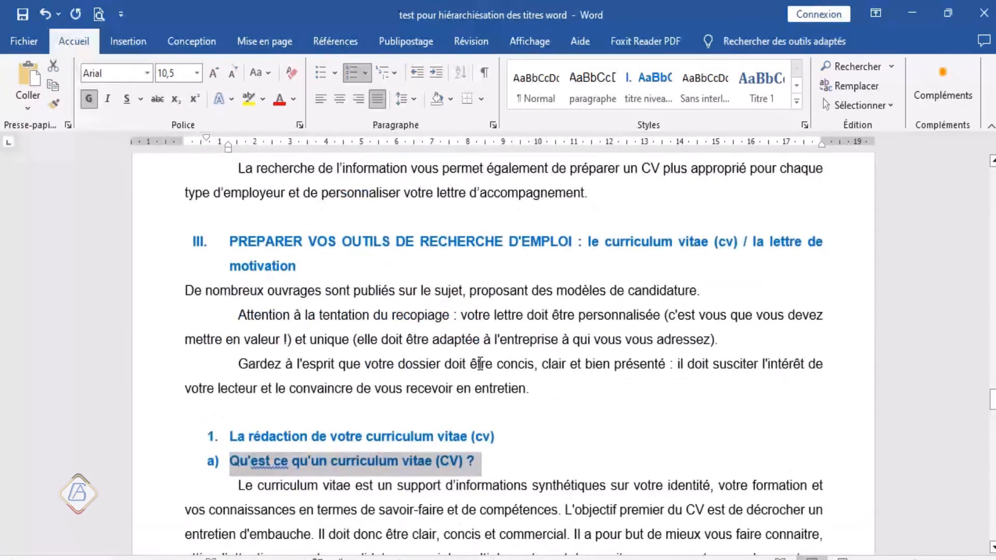
Step: Set the outline level of L'accroche, Connaissances linguistiques, Objectif professionnel and Études ou formation under part III's second subtitle to Niveau 3
{"action": "scroll", "coordinate": [479, 363], "scroll_direction": "down", "scroll_amount": 2}
{"action": "scroll", "coordinate": [480, 369], "scroll_direction": "down", "scroll_amount": 12}
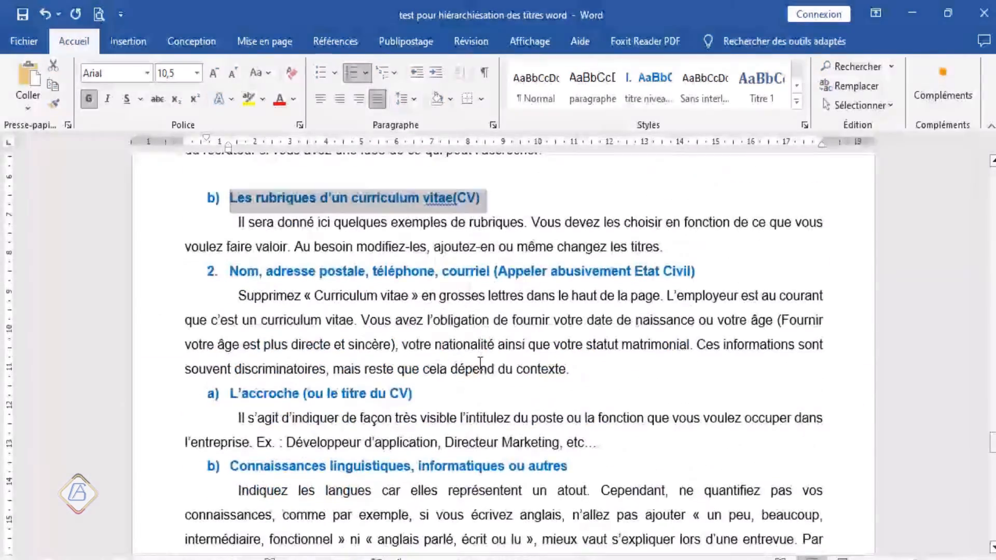
{"action": "left_click", "coordinate": [156, 239]}
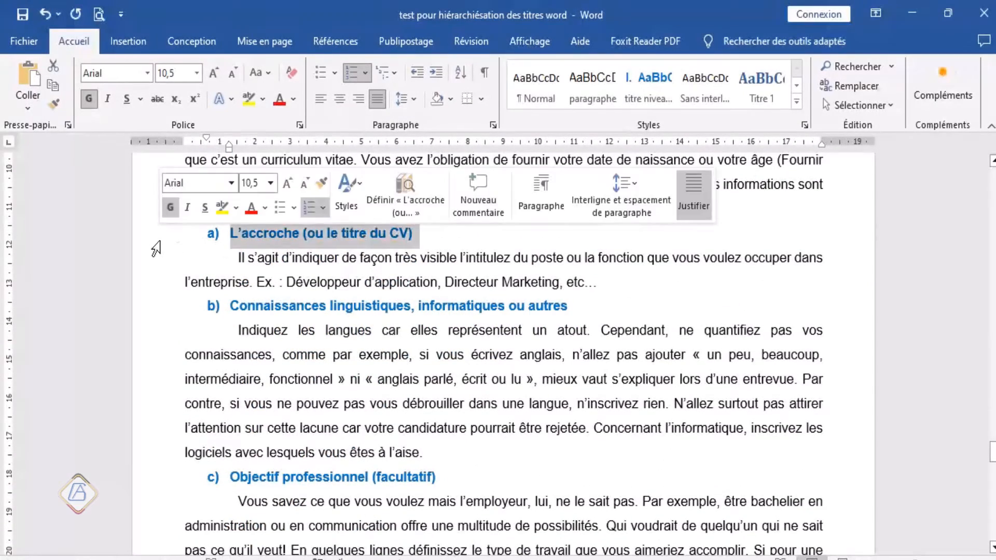
{"action": "left_click", "coordinate": [154, 306], "text": "ctrl"}
{"action": "left_click", "coordinate": [156, 480], "text": "ctrl"}
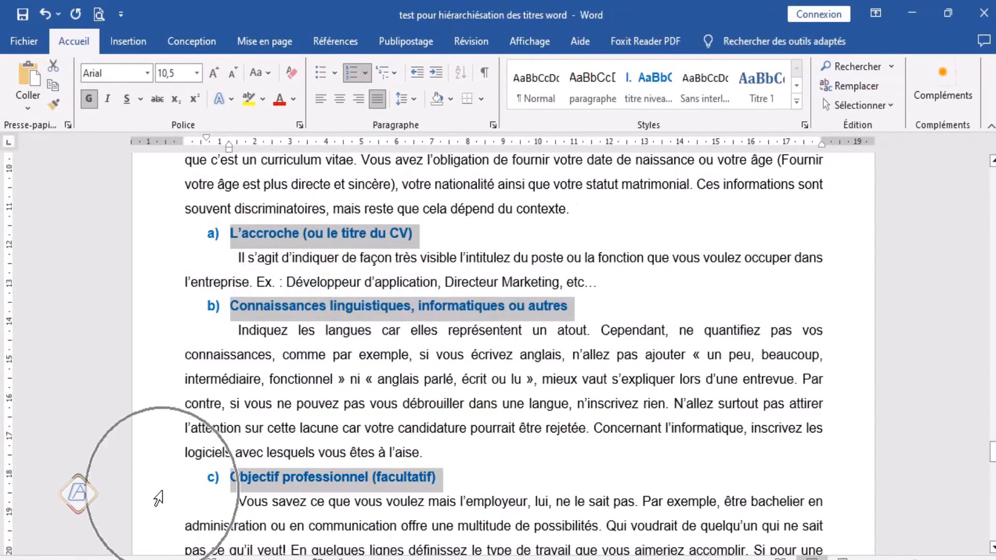
{"action": "scroll", "coordinate": [162, 494], "scroll_direction": "down", "scroll_amount": 3}
{"action": "scroll", "coordinate": [162, 495], "scroll_direction": "down", "scroll_amount": 3}
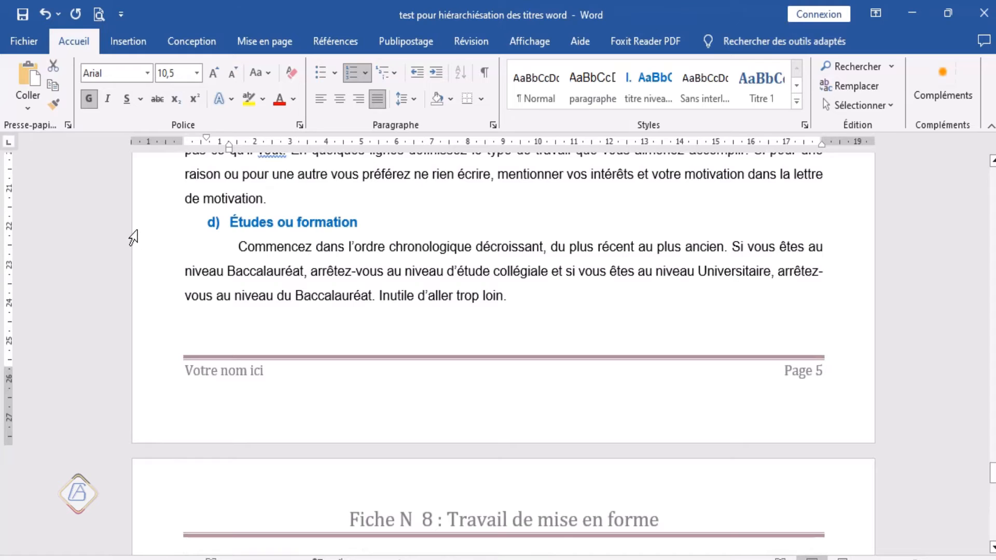
{"action": "left_click", "coordinate": [134, 229], "text": "ctrl"}
{"action": "scroll", "coordinate": [189, 289], "scroll_direction": "down", "scroll_amount": 5}
{"action": "scroll", "coordinate": [387, 307], "scroll_direction": "up", "scroll_amount": 4}
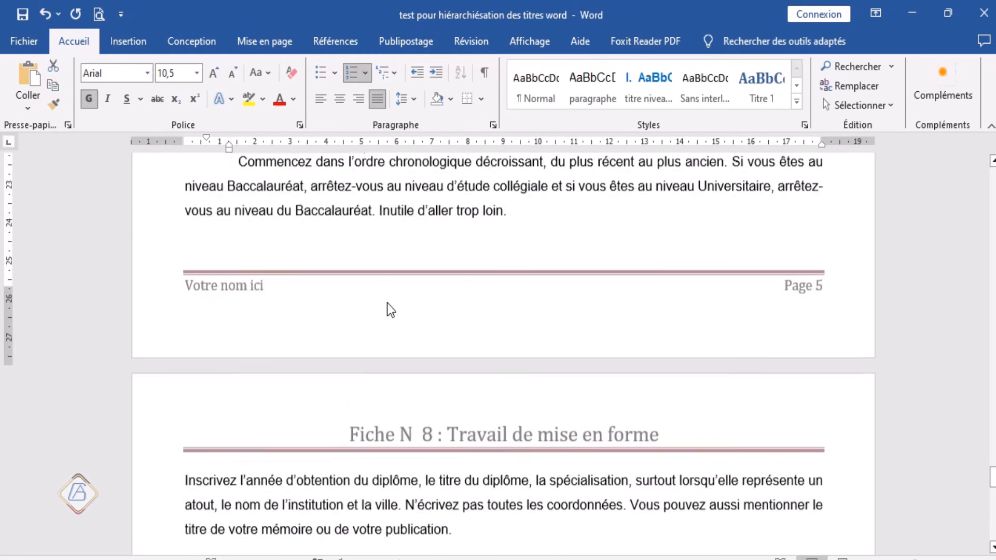
{"action": "scroll", "coordinate": [382, 347], "scroll_direction": "up", "scroll_amount": 3}
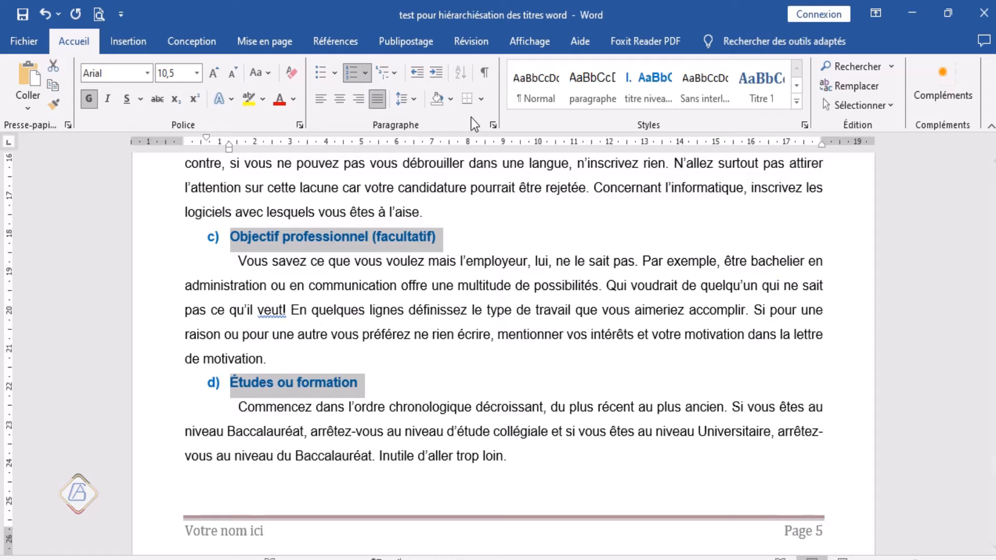
{"action": "left_click", "coordinate": [493, 125]}
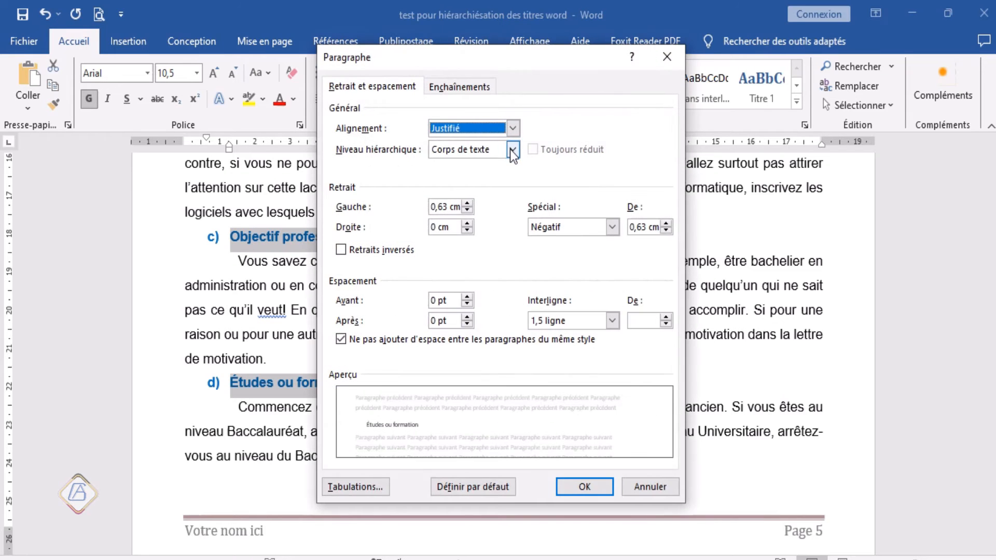
{"action": "left_click", "coordinate": [512, 149]}
{"action": "left_click", "coordinate": [466, 196]}
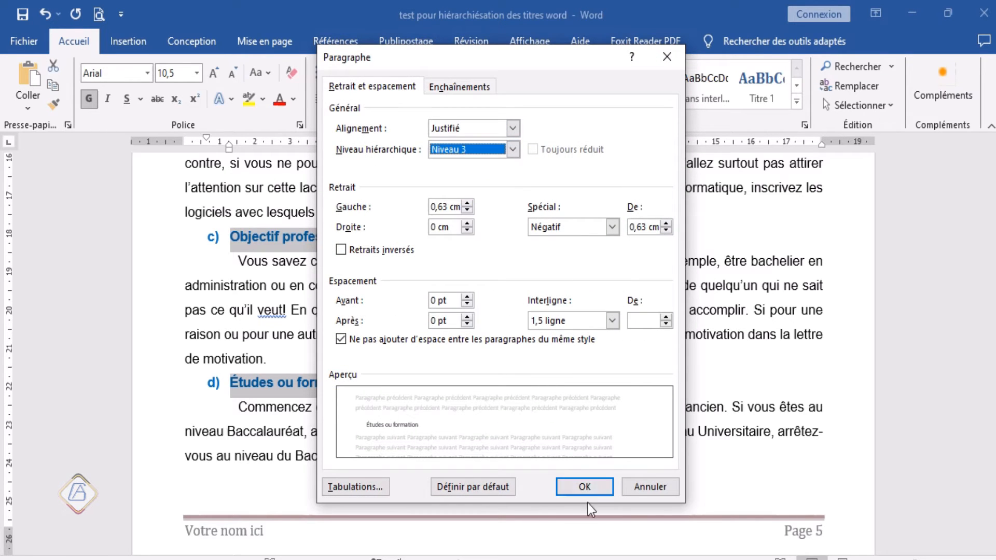
{"action": "left_click", "coordinate": [587, 488]}
Step: Look through the end of part III for any lettered titles that still need an outline level
{"action": "scroll", "coordinate": [455, 378], "scroll_direction": "up", "scroll_amount": 3}
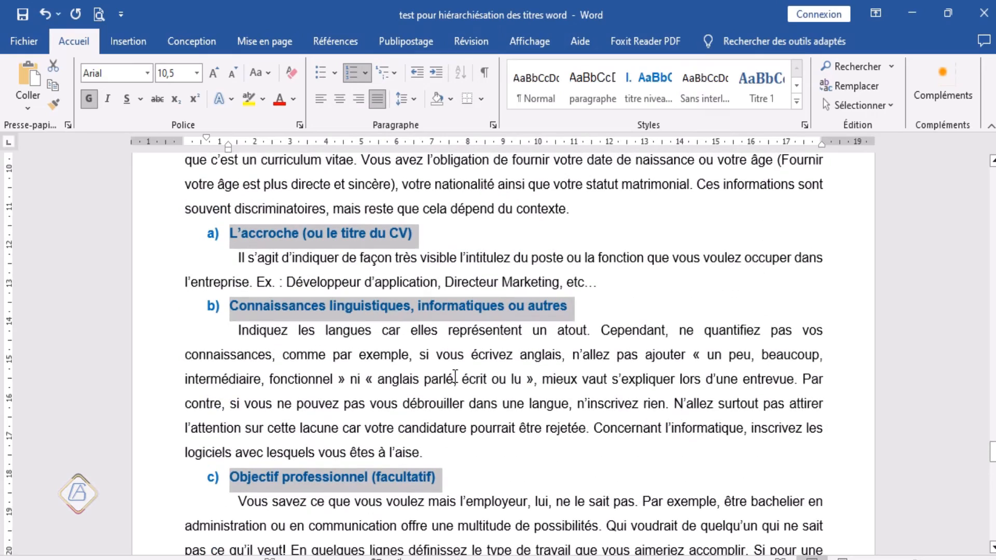
{"action": "scroll", "coordinate": [455, 375], "scroll_direction": "up", "scroll_amount": 4}
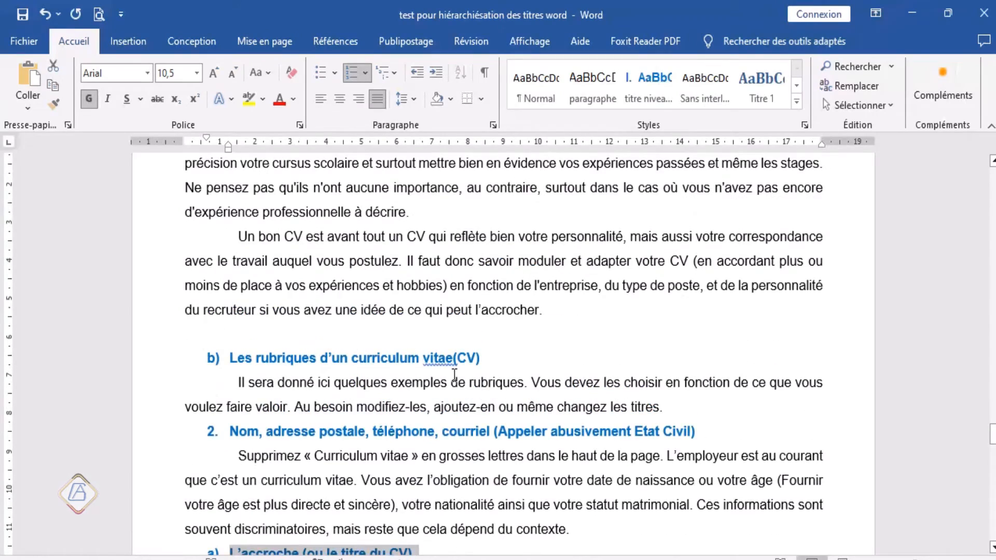
{"action": "scroll", "coordinate": [455, 374], "scroll_direction": "down", "scroll_amount": 2}
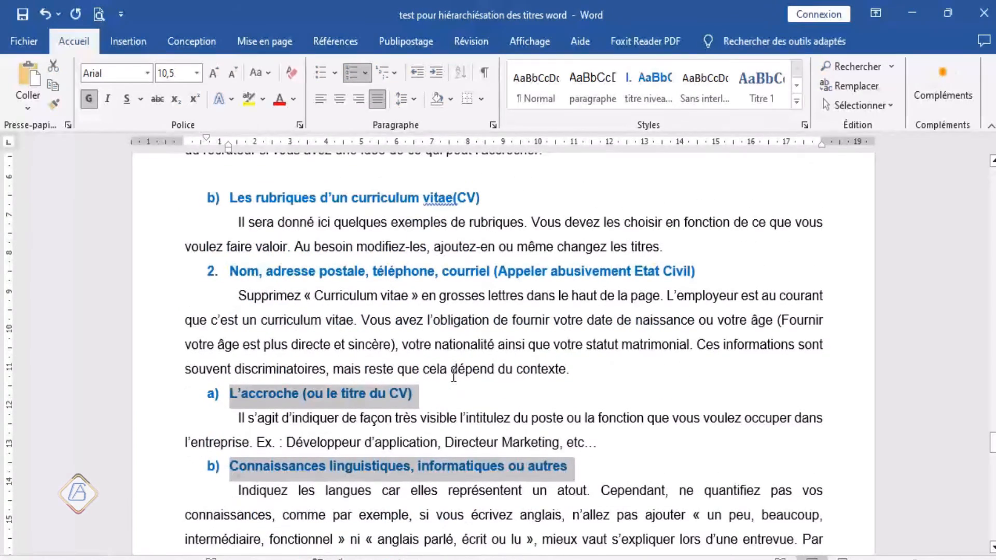
{"action": "scroll", "coordinate": [453, 376], "scroll_direction": "down", "scroll_amount": 8}
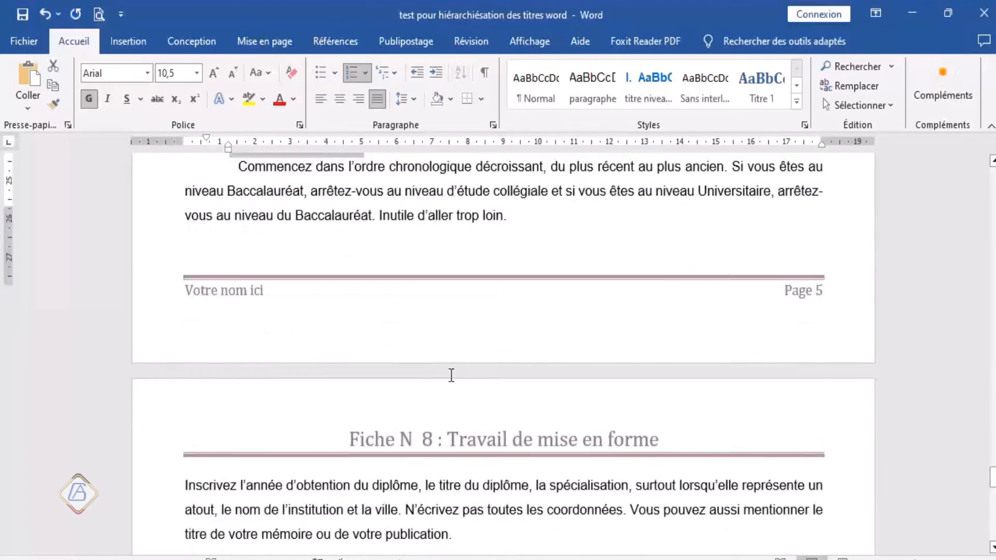
{"action": "scroll", "coordinate": [452, 374], "scroll_direction": "down", "scroll_amount": 2}
{"action": "scroll", "coordinate": [449, 373], "scroll_direction": "up", "scroll_amount": 1}
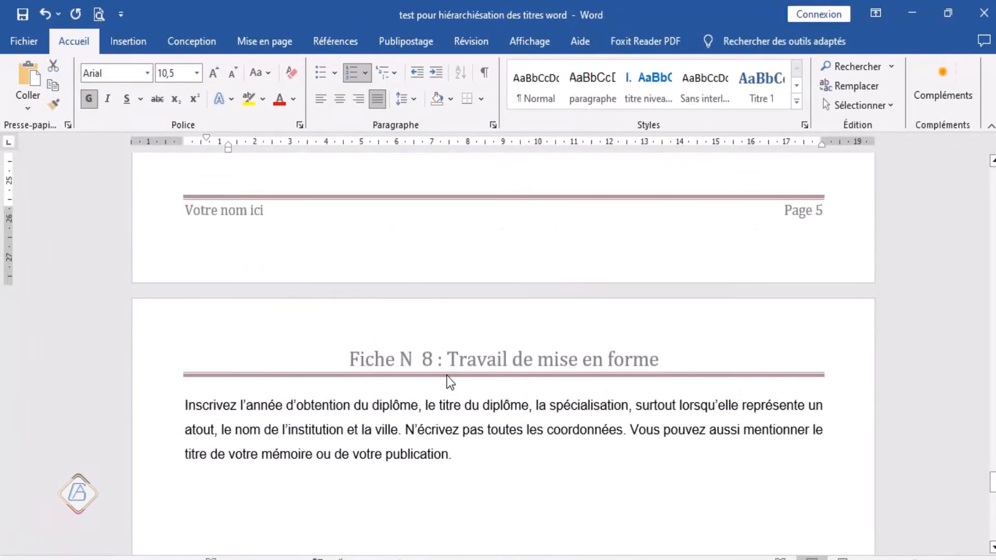
{"action": "scroll", "coordinate": [447, 376], "scroll_direction": "up", "scroll_amount": 8}
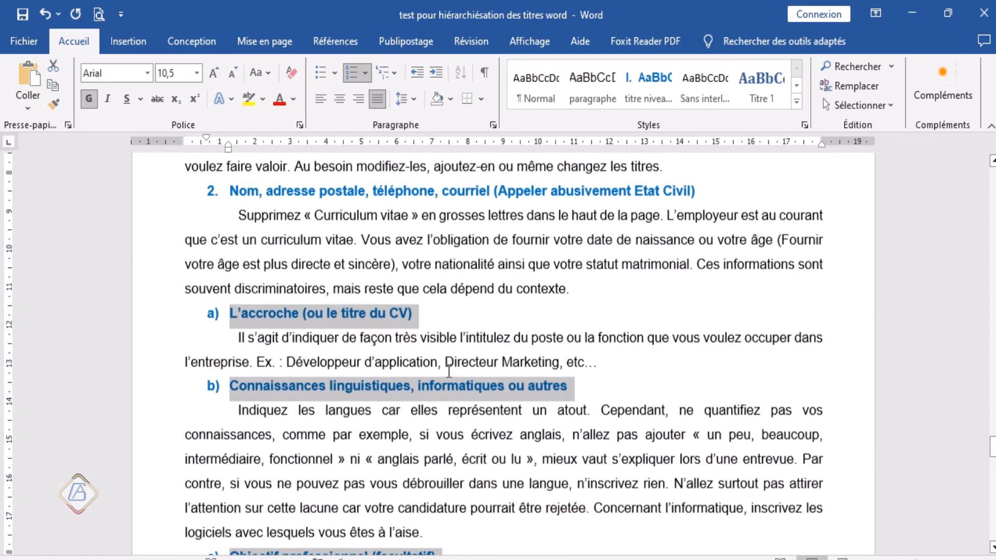
Step: Display the navigation pane (Volet de navigation) and go through its title hierarchy down to Études ou formation
{"action": "left_click", "coordinate": [538, 41]}
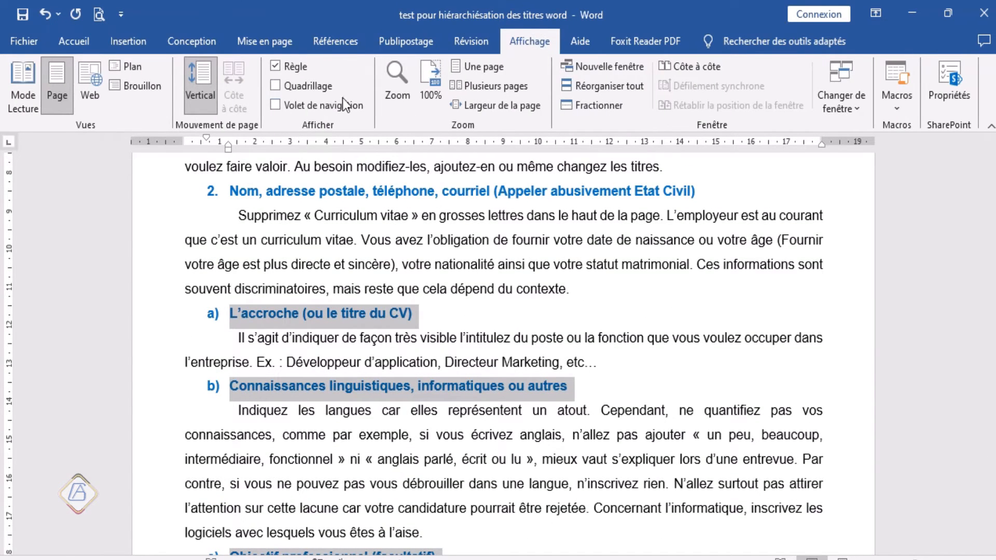
{"action": "left_click", "coordinate": [303, 109]}
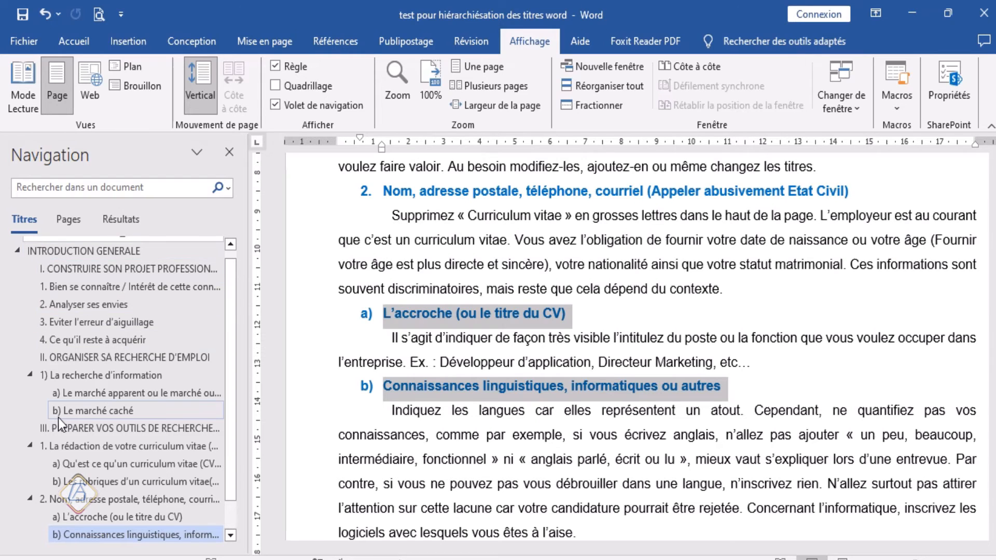
{"action": "scroll", "coordinate": [58, 418], "scroll_direction": "down", "scroll_amount": 1}
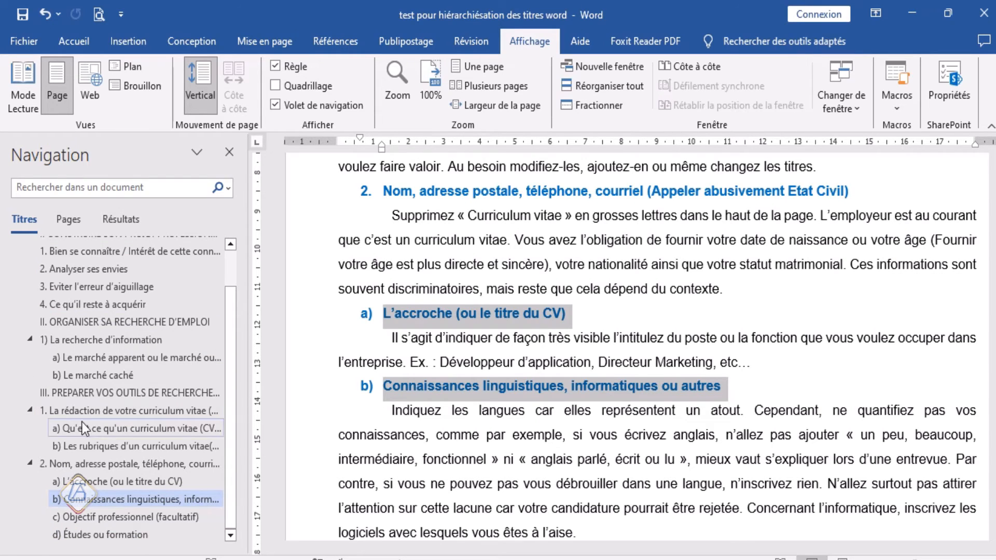
{"action": "left_click", "coordinate": [453, 437]}
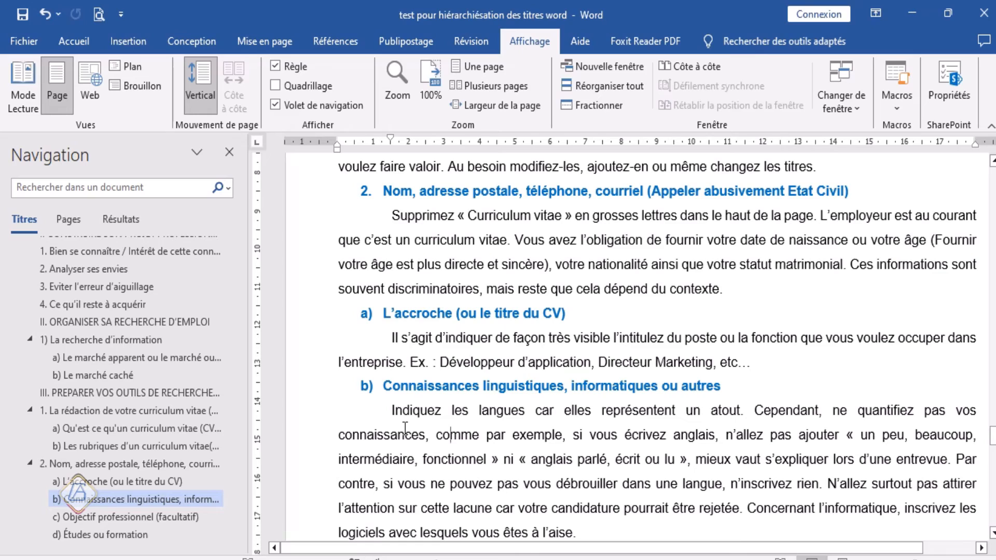
Step: Go back to INTRODUCTION GENERALE at the start of the document and review the title hierarchy from there
{"action": "scroll", "coordinate": [406, 428], "scroll_direction": "up", "scroll_amount": 15}
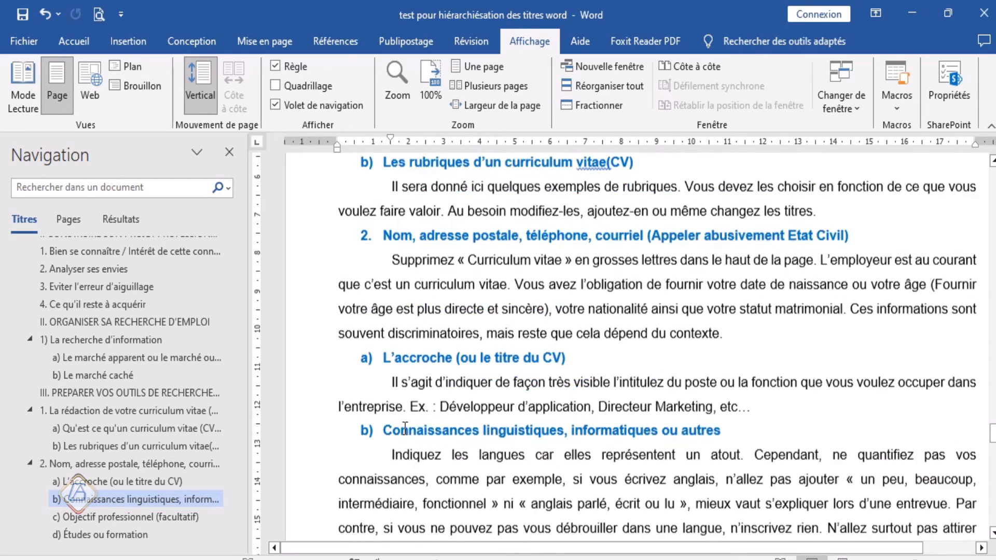
{"action": "scroll", "coordinate": [403, 434], "scroll_direction": "up", "scroll_amount": 20}
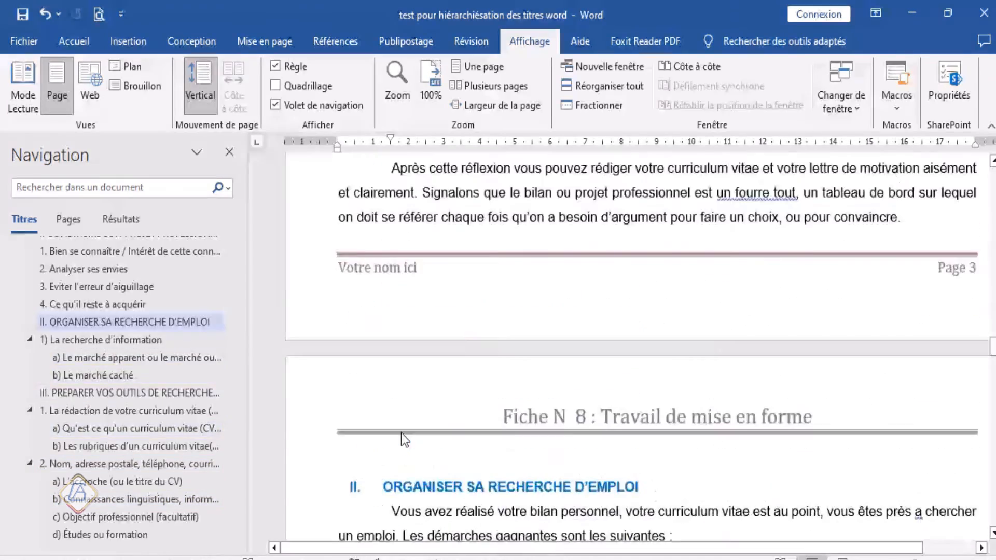
{"action": "scroll", "coordinate": [403, 432], "scroll_direction": "up", "scroll_amount": 20}
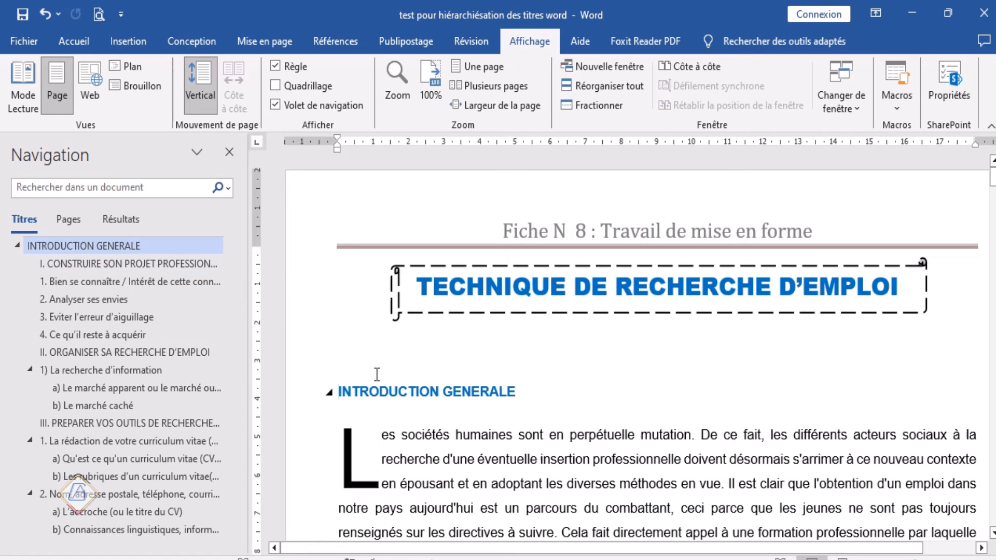
{"action": "scroll", "coordinate": [377, 374], "scroll_direction": "down", "scroll_amount": 2}
{"action": "scroll", "coordinate": [372, 386], "scroll_direction": "up", "scroll_amount": 2}
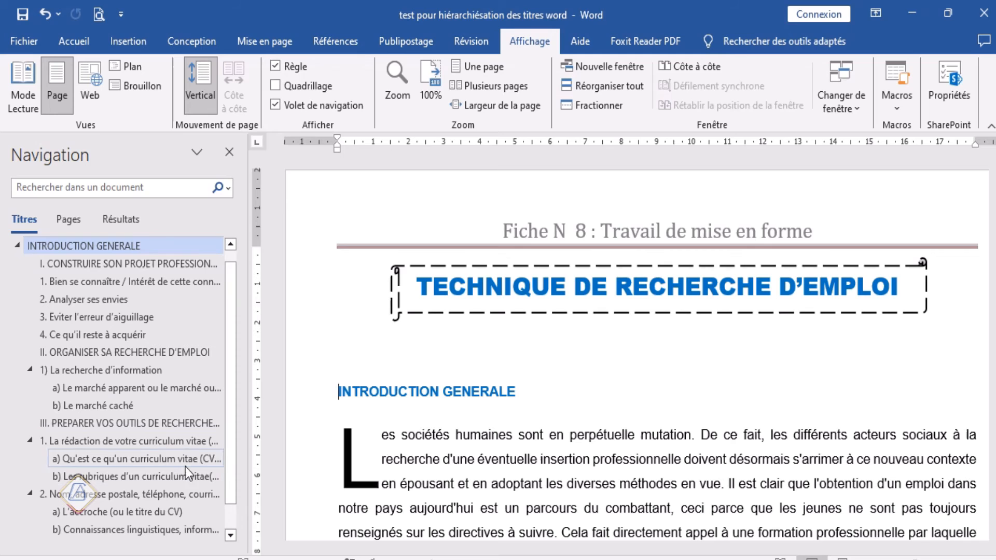
{"action": "scroll", "coordinate": [421, 478], "scroll_direction": "down", "scroll_amount": 3}
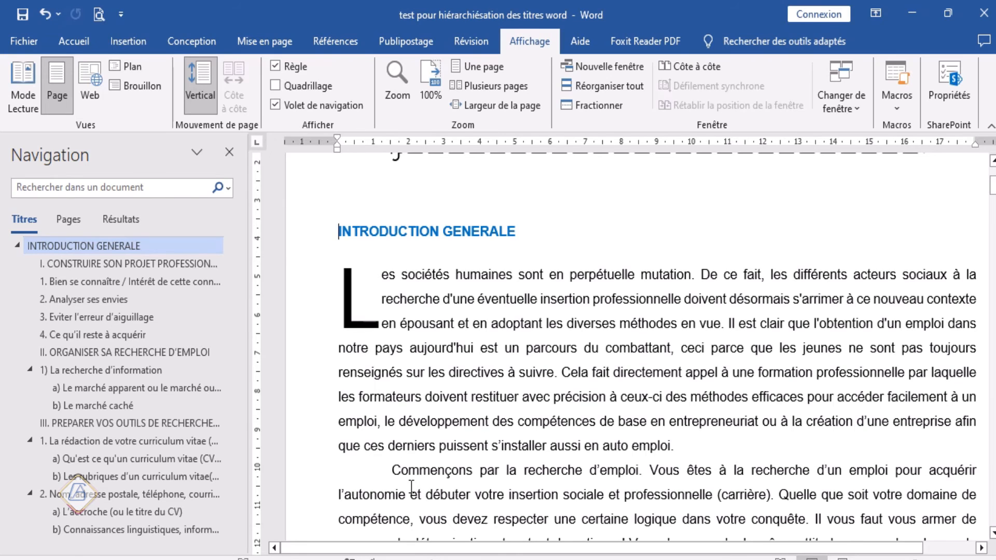
{"action": "scroll", "coordinate": [412, 488], "scroll_direction": "down", "scroll_amount": 5}
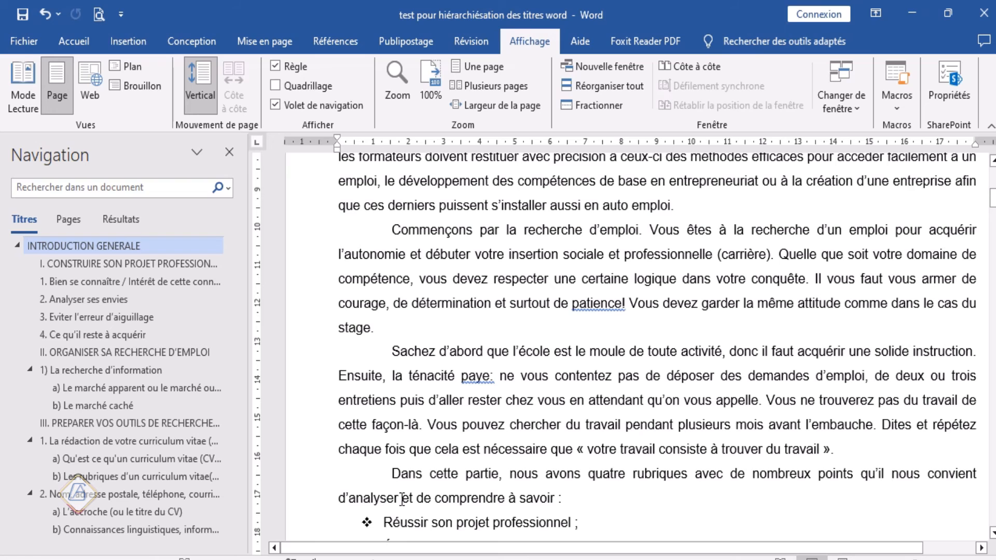
{"action": "scroll", "coordinate": [399, 502], "scroll_direction": "up", "scroll_amount": 4}
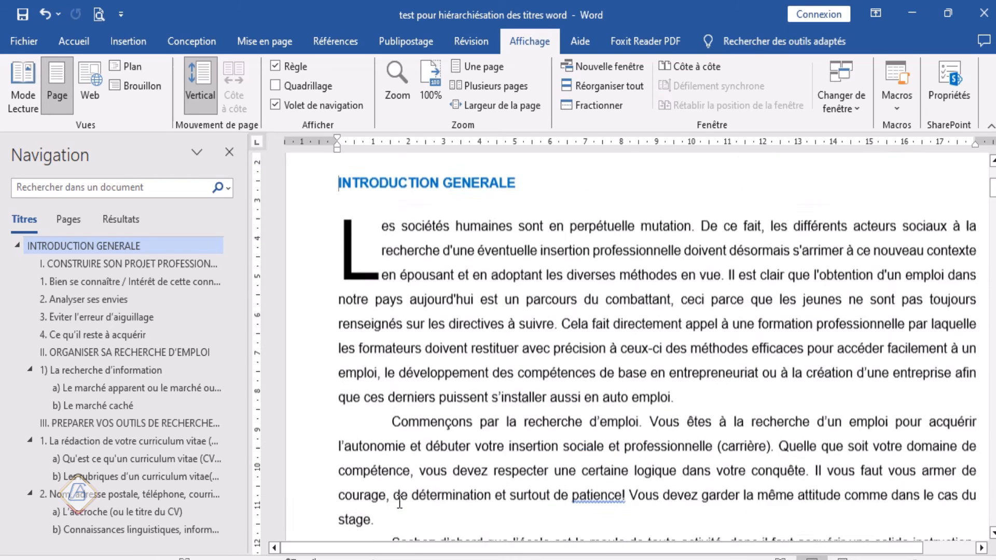
{"action": "scroll", "coordinate": [399, 502], "scroll_direction": "up", "scroll_amount": 1}
{"action": "scroll", "coordinate": [399, 502], "scroll_direction": "up", "scroll_amount": 2}
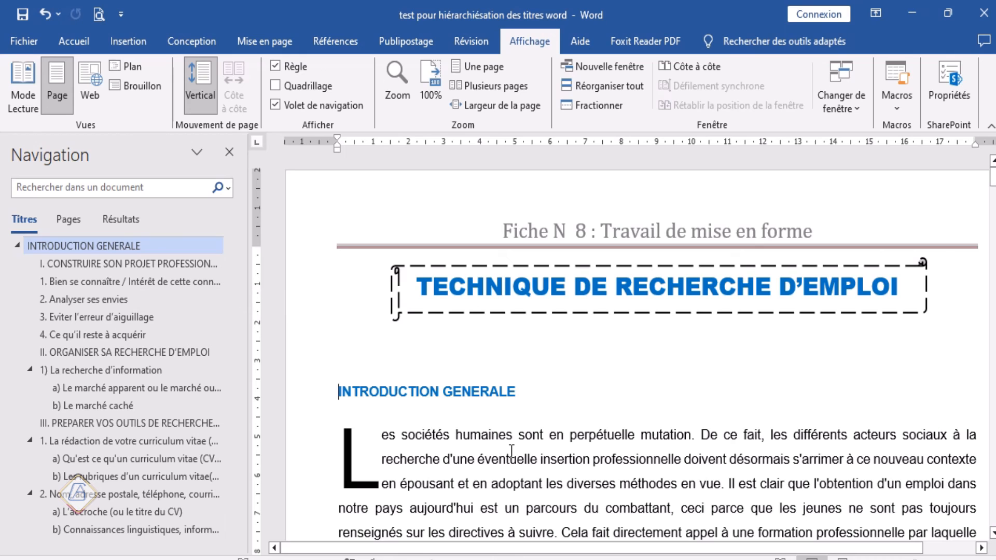
{"action": "scroll", "coordinate": [512, 451], "scroll_direction": "down", "scroll_amount": 4}
{"action": "scroll", "coordinate": [511, 451], "scroll_direction": "down", "scroll_amount": 3}
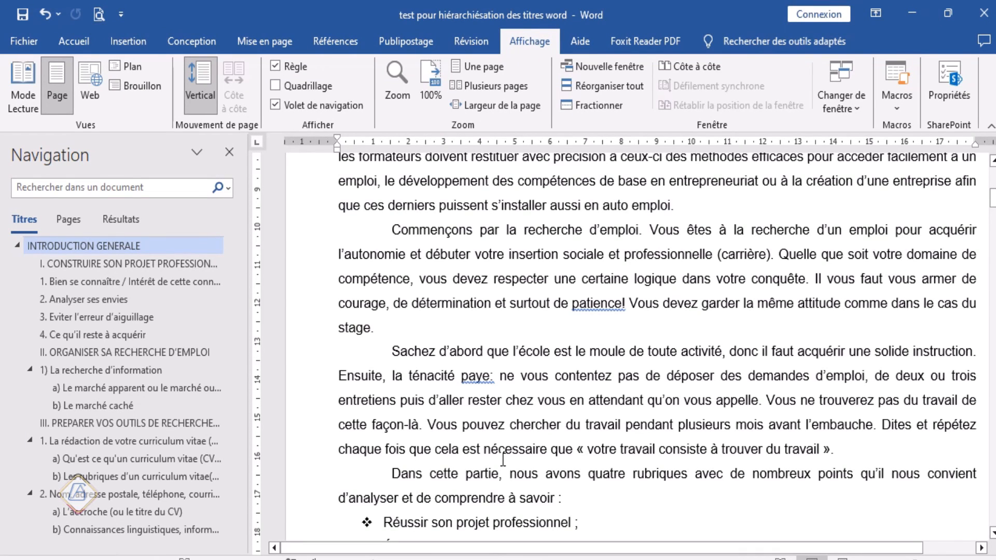
{"action": "scroll", "coordinate": [503, 459], "scroll_direction": "up", "scroll_amount": 3}
{"action": "scroll", "coordinate": [503, 459], "scroll_direction": "up", "scroll_amount": 4}
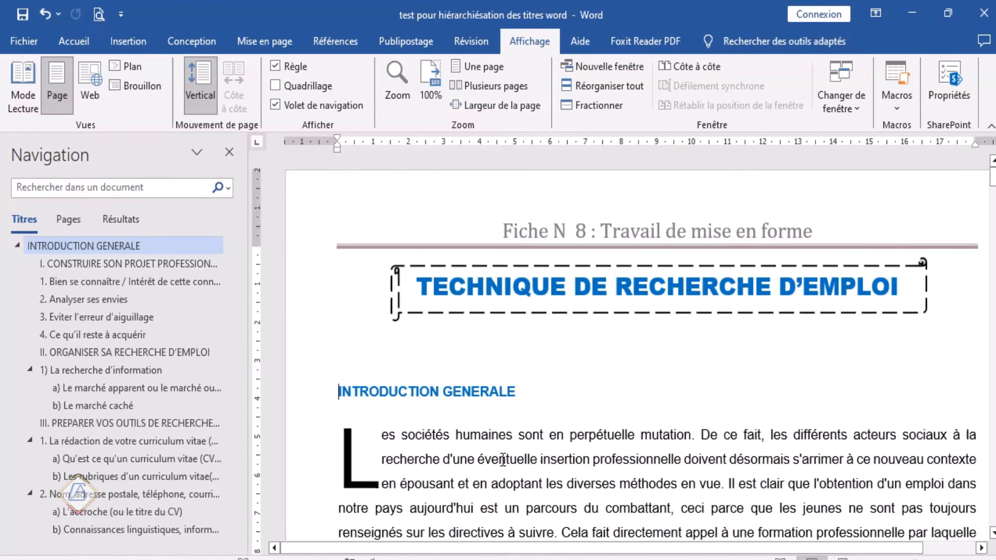
{"action": "scroll", "coordinate": [503, 460], "scroll_direction": "down", "scroll_amount": 3}
{"action": "scroll", "coordinate": [503, 460], "scroll_direction": "down", "scroll_amount": 3}
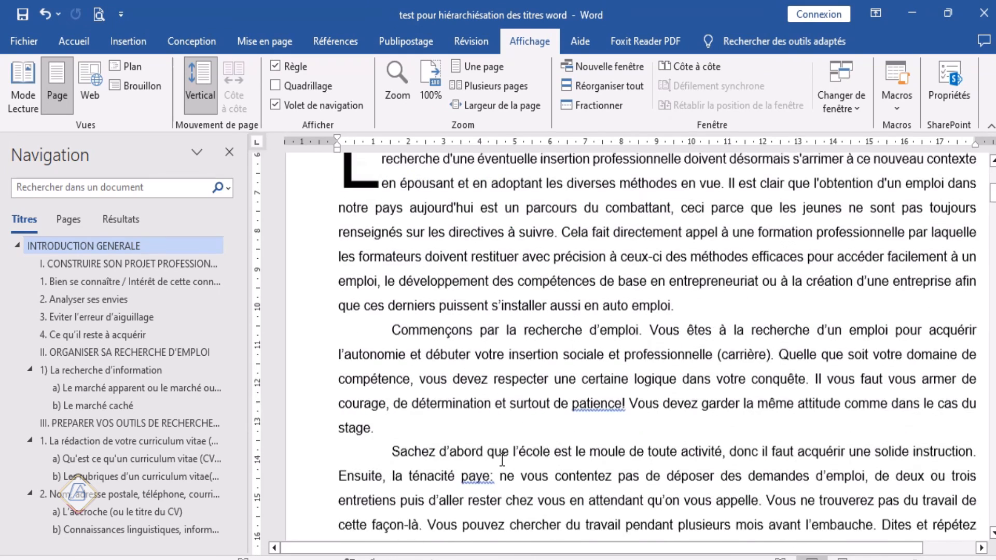